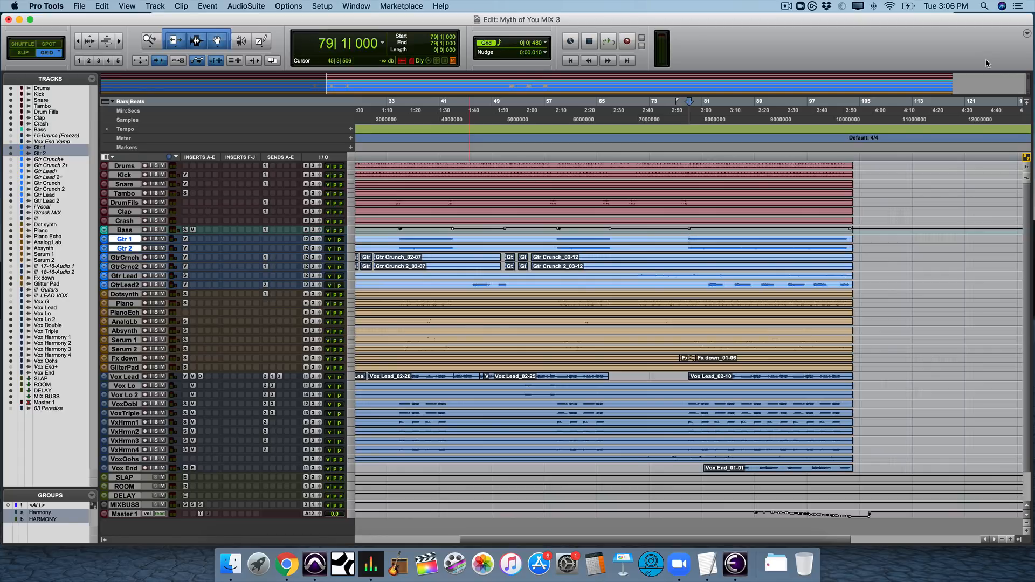
Step: Play the song from bar 79 and stop playback after listening to the section
key("space")
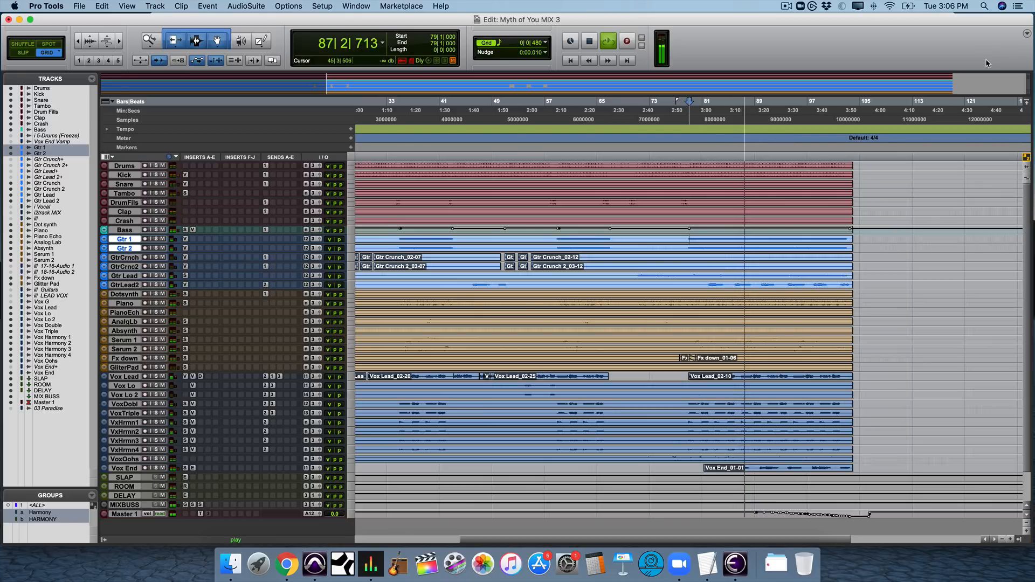
key("space")
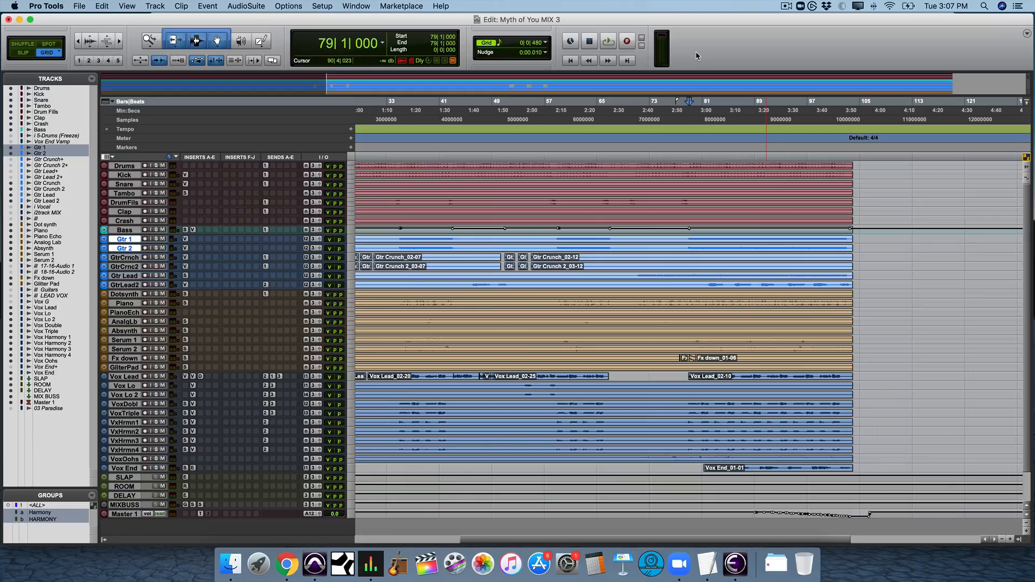
Step: Enlarge the height of all tracks and bring the start of the song and the guitar tracks into view
scroll(636, 261, "left", 5)
scroll(636, 262, "down", 1)
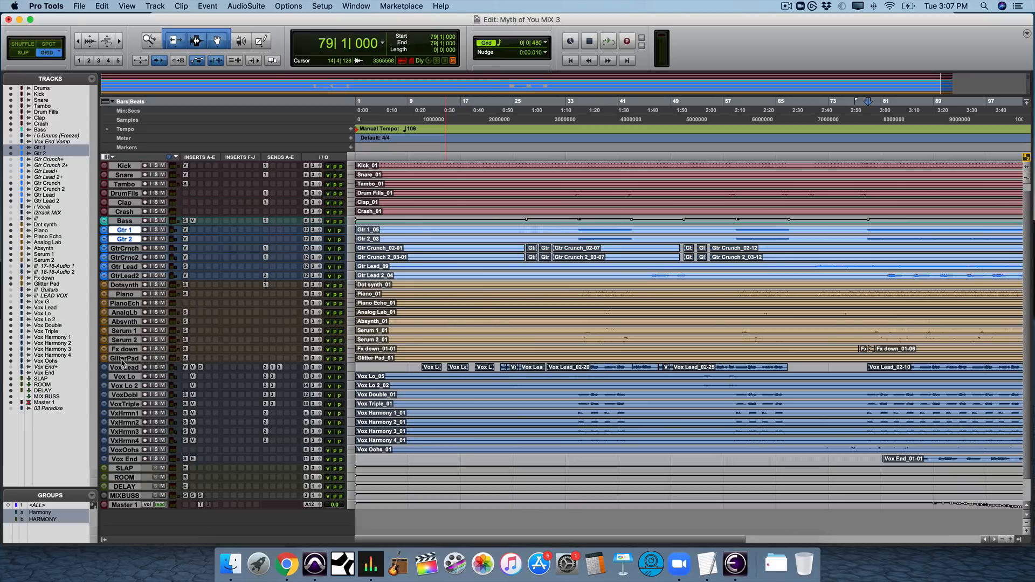
left_click_drag(123, 363, 126, 392)
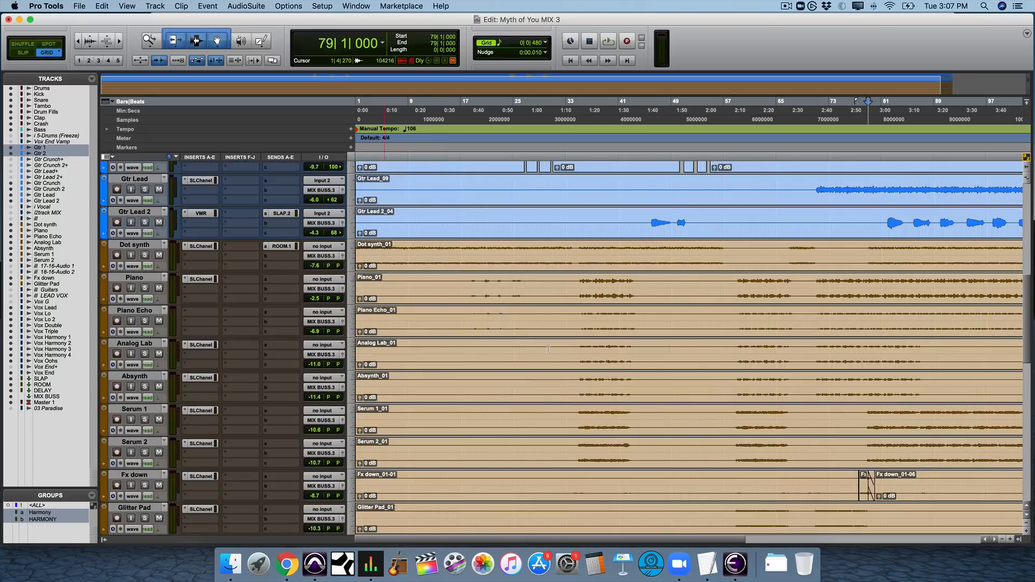
scroll(555, 349, "up", 12)
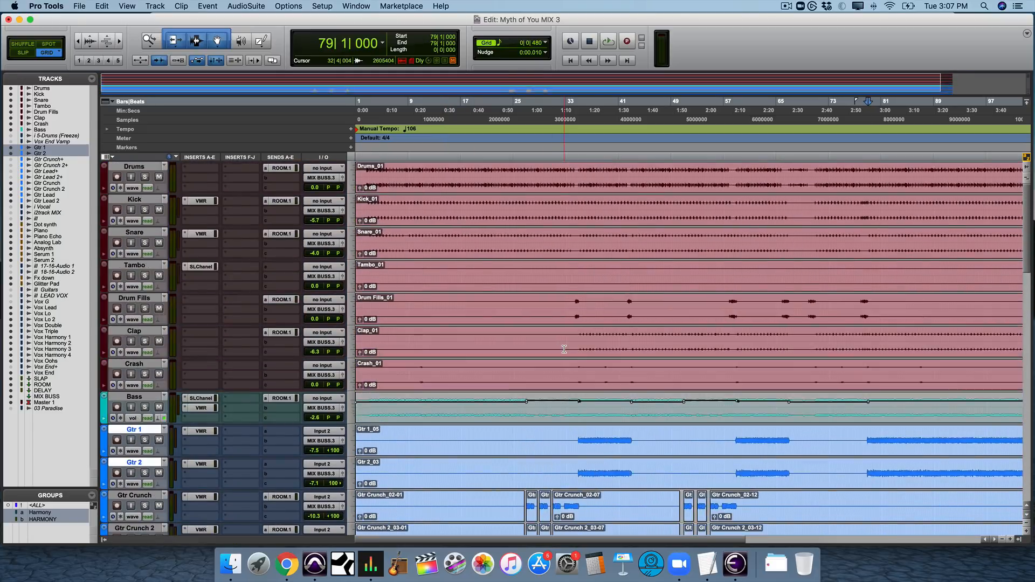
scroll(472, 385, "down", 4)
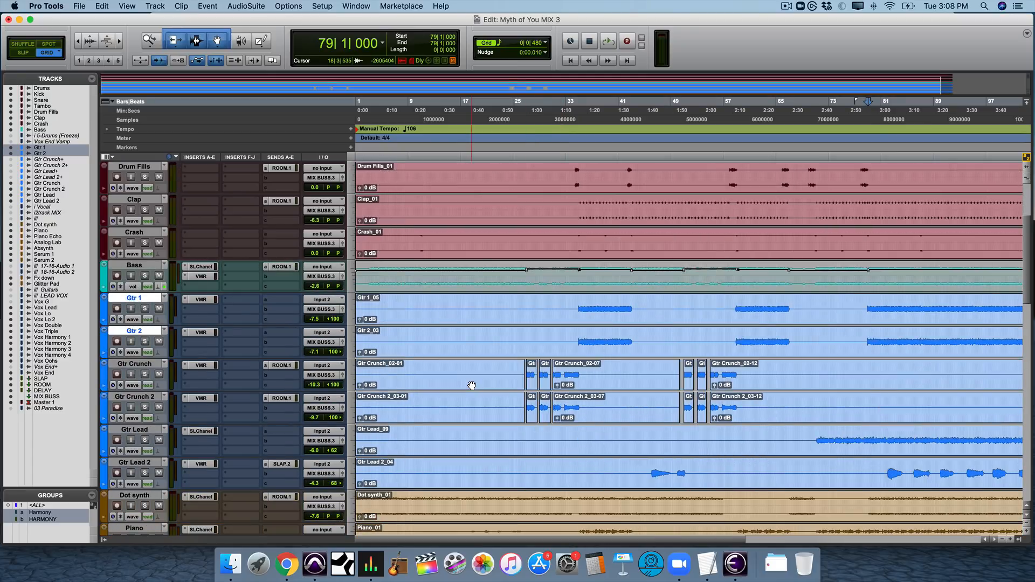
scroll(471, 385, "down", 4)
scroll(471, 385, "up", 4)
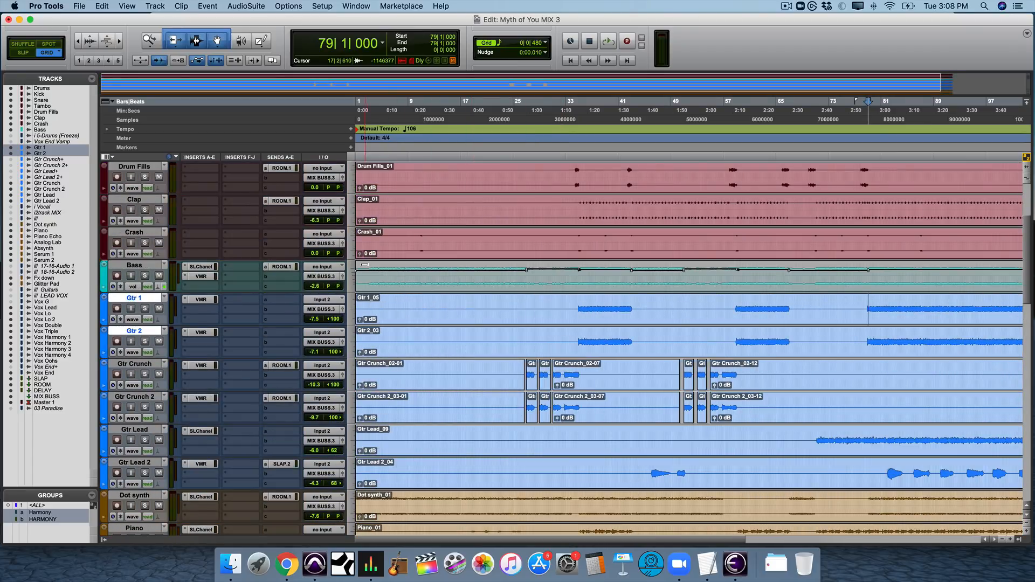
Step: Play the song from bar 3, switching the Bass track's view to waveform during playback, and stop after the lead vocal entry
key("Return")
left_click(369, 276)
key("space")
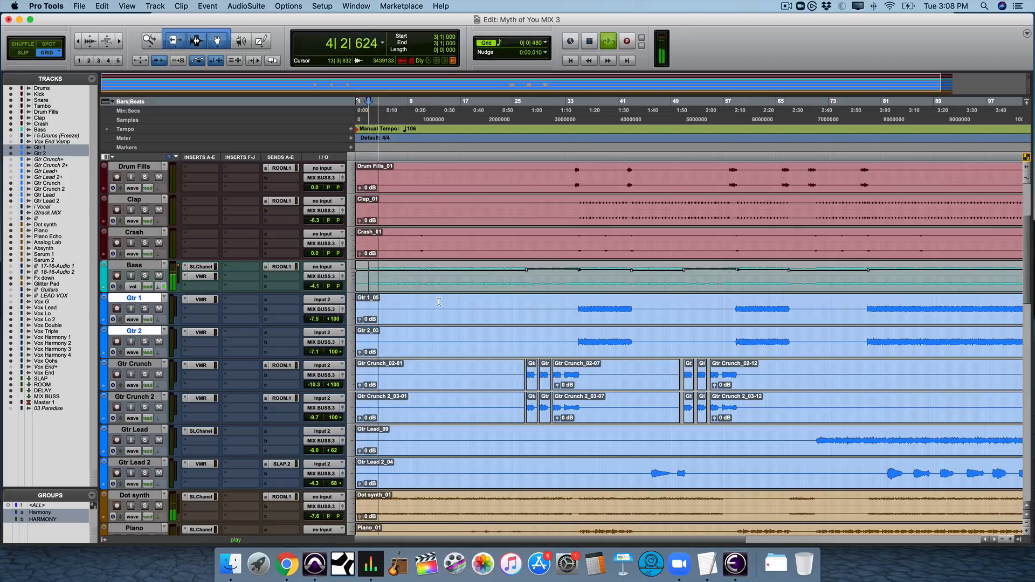
left_click(132, 287)
left_click(143, 276)
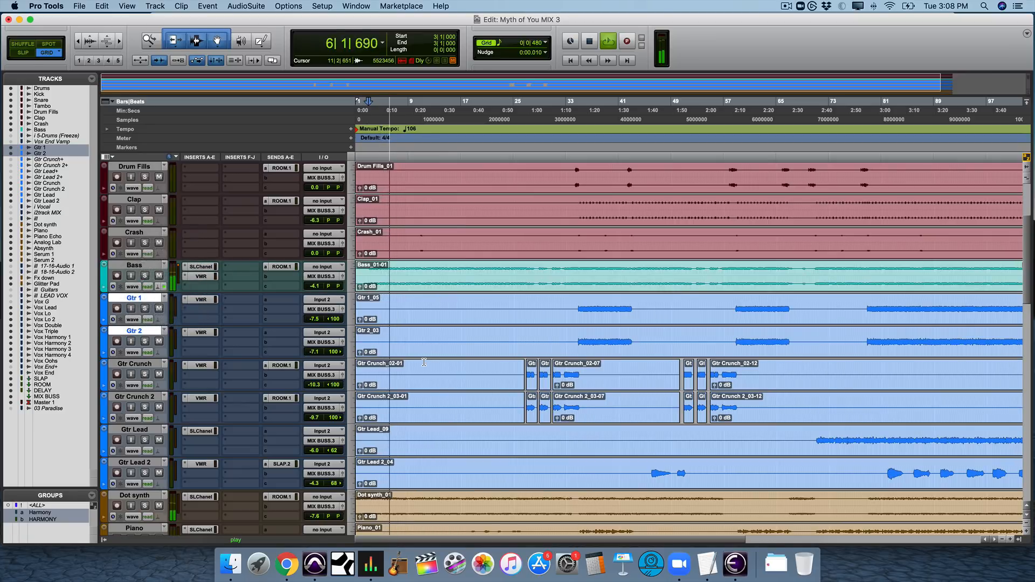
scroll(424, 363, "down", 10)
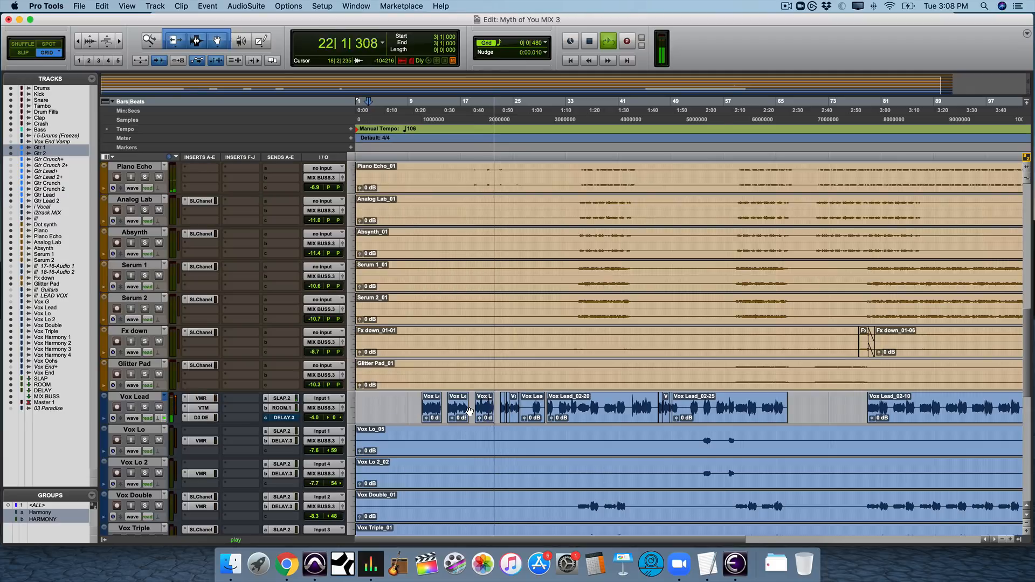
key("space")
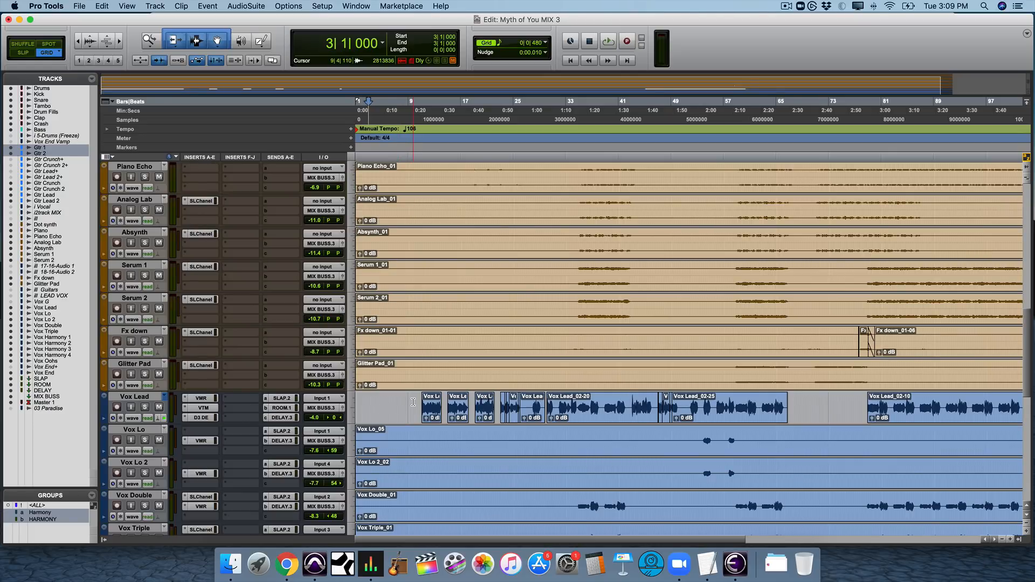
Step: Briefly solo the Kick track to check solo behaviour, and set the solo mode to Latch
scroll(413, 401, "up", 15)
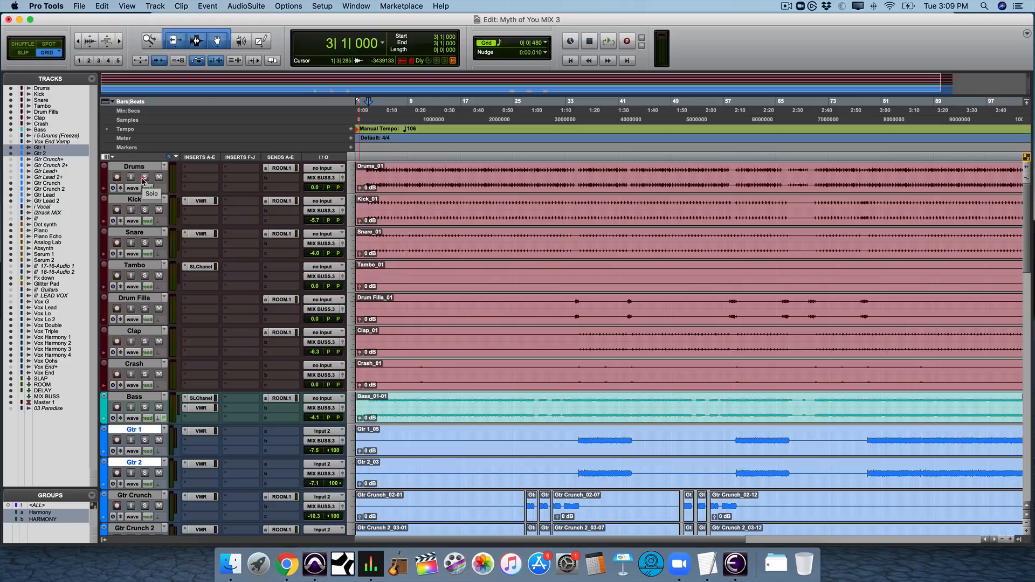
left_click(145, 211)
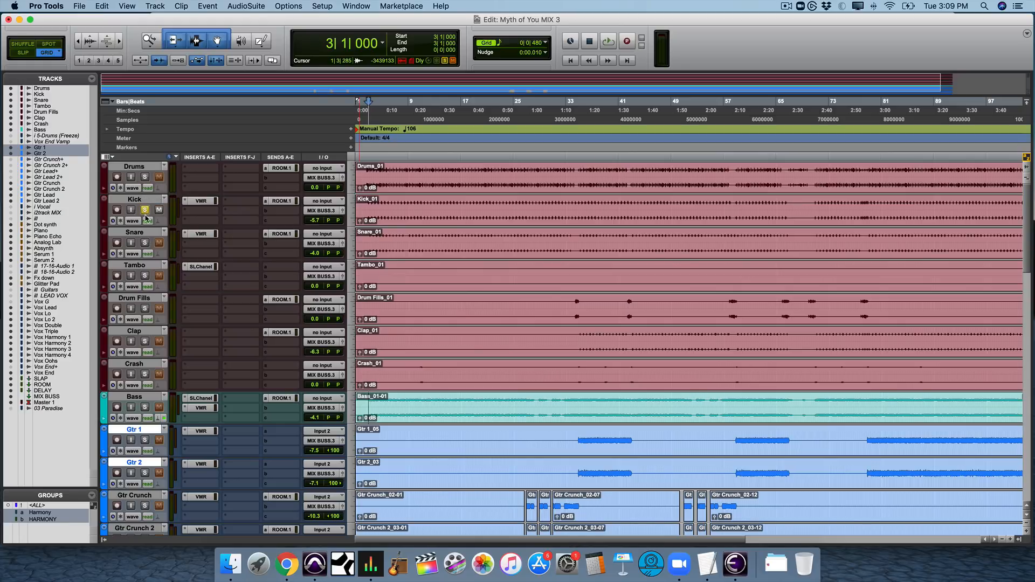
left_click(145, 211)
left_click(289, 6)
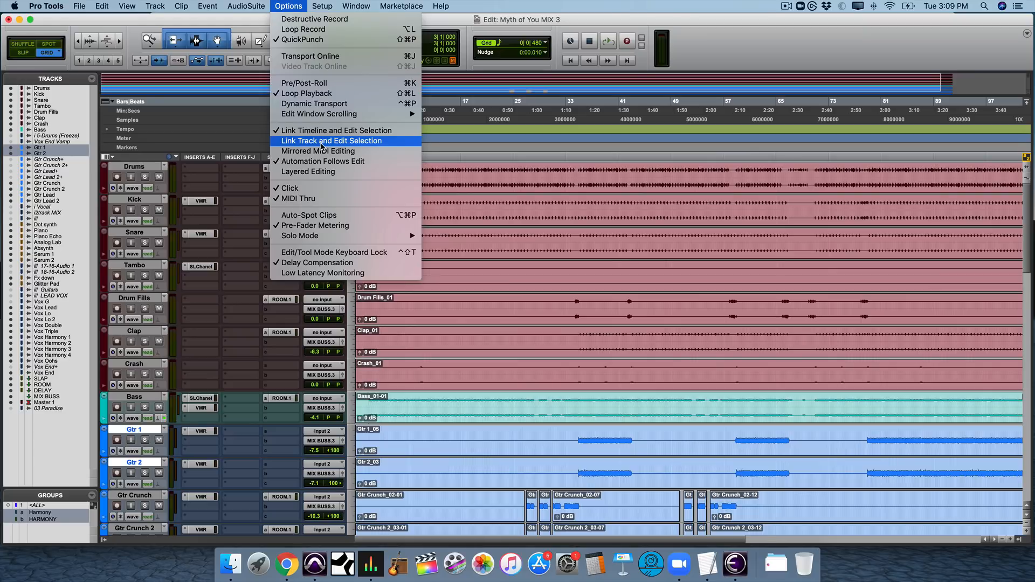
mouse_move(334, 237)
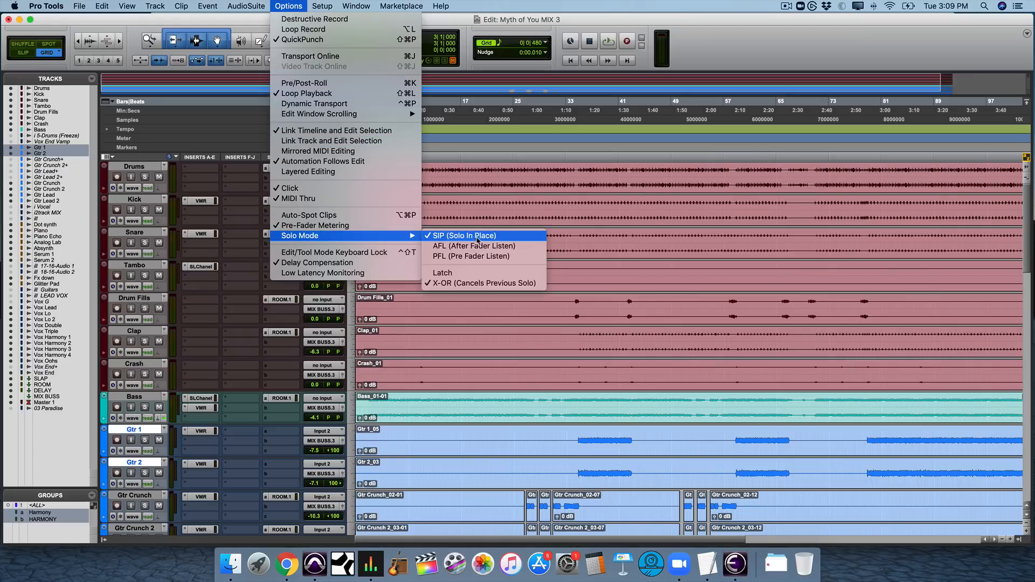
left_click(479, 273)
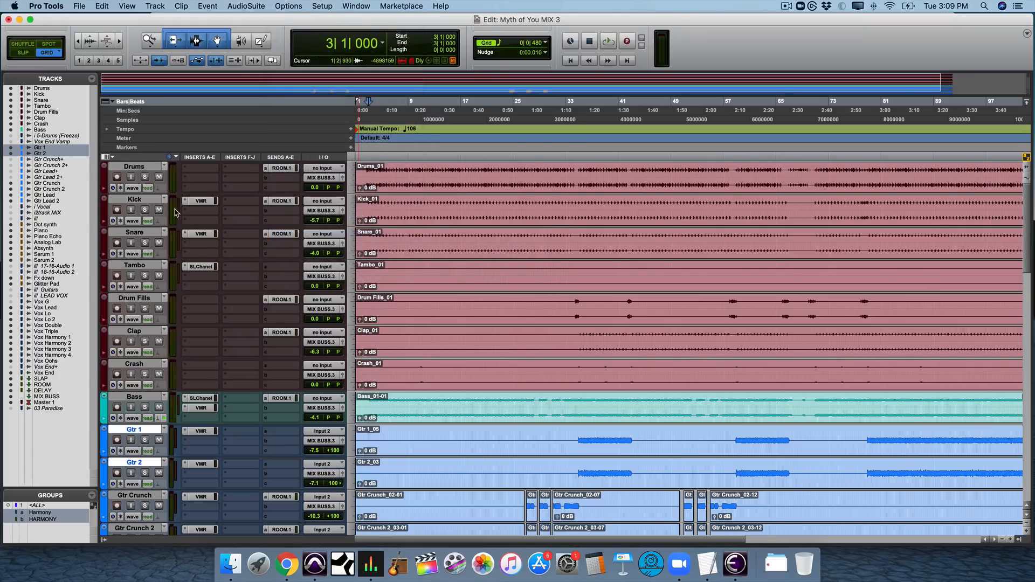
Step: Solo all the drum tracks: Drums, Kick, Snare, Tambo, Drum Fills, Clap and Crash
left_click(145, 177)
left_click(144, 209)
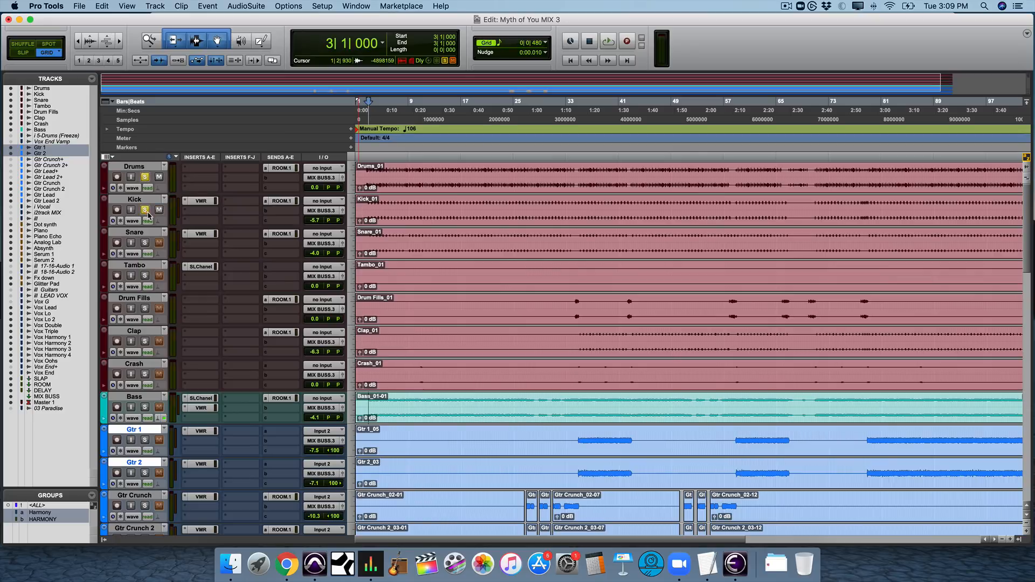
left_click(144, 242)
left_click(144, 275)
left_click(145, 309)
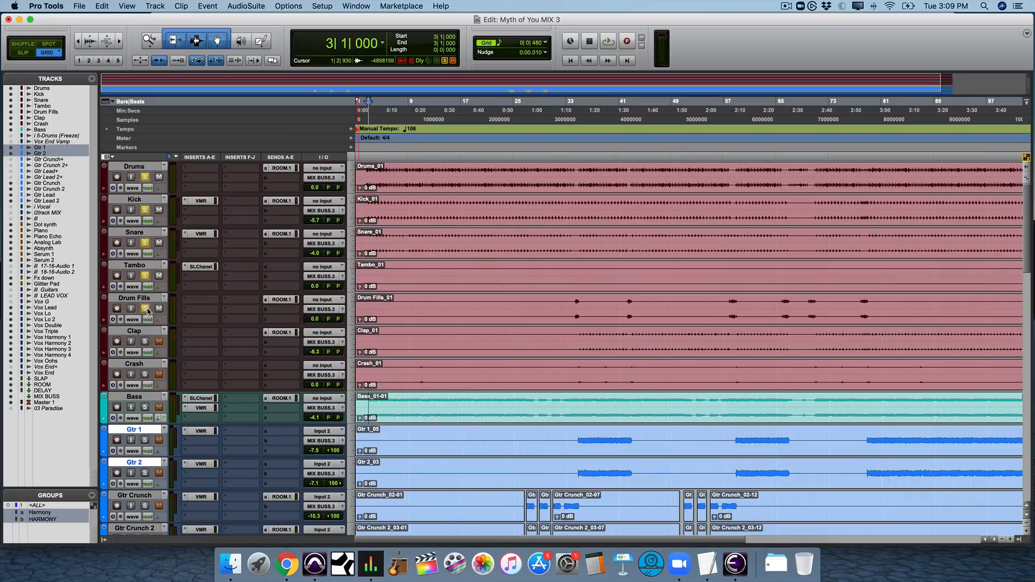
left_click(144, 341)
left_click(144, 374)
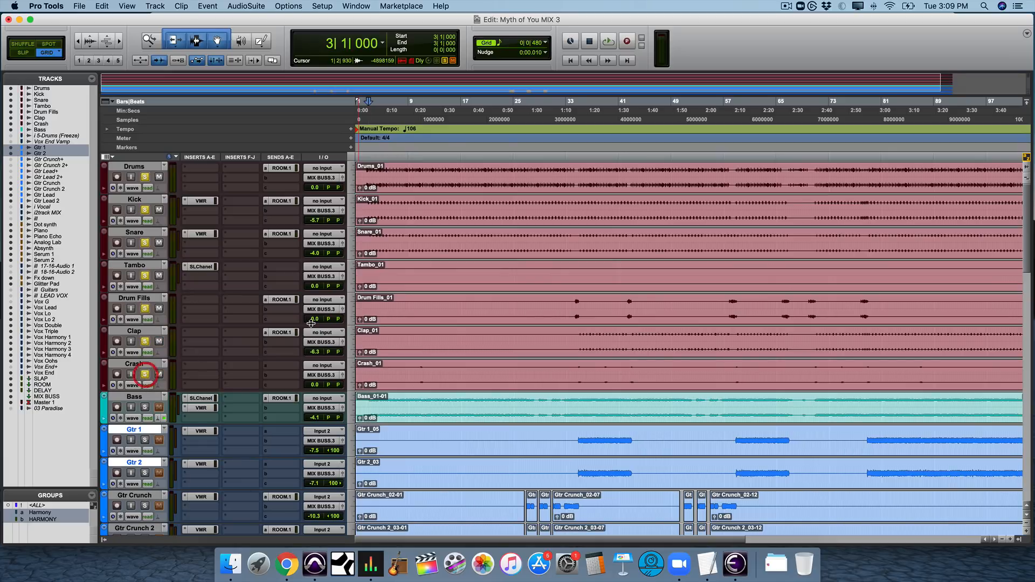
Step: Zoom in on the timeline and play the soloed drum tracks from 2|3|480
key("t")
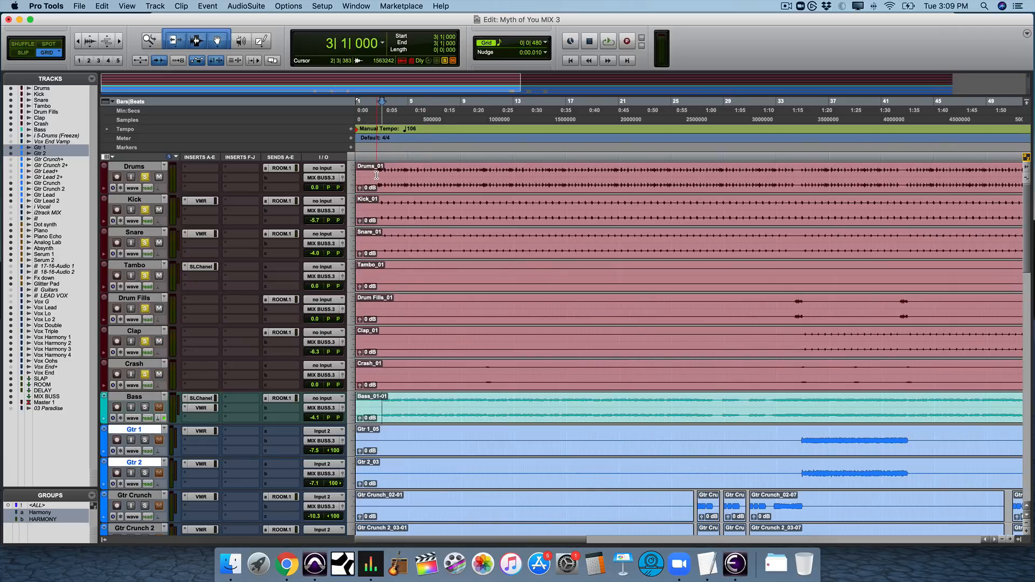
left_click(376, 175)
key("space")
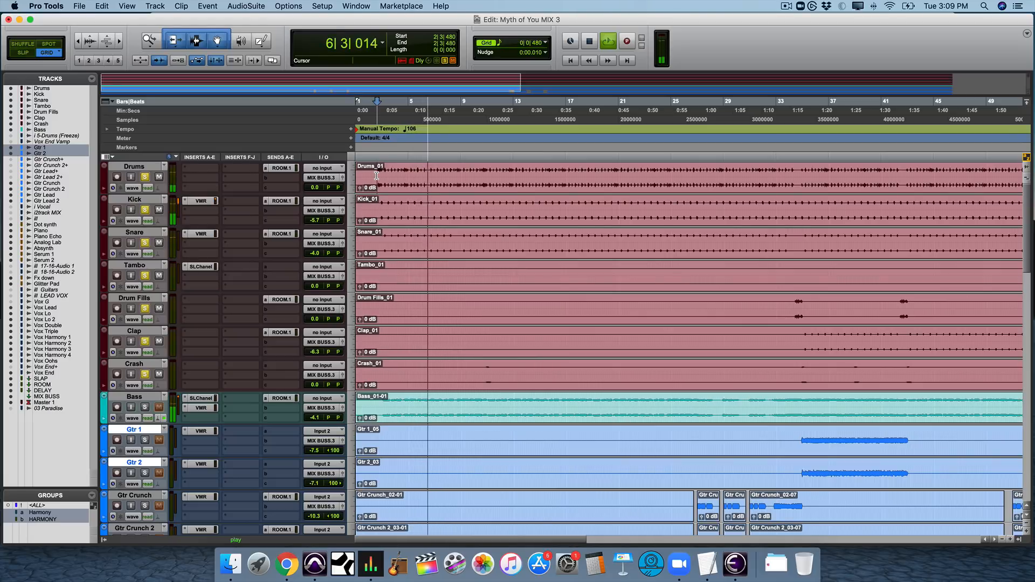
key("space")
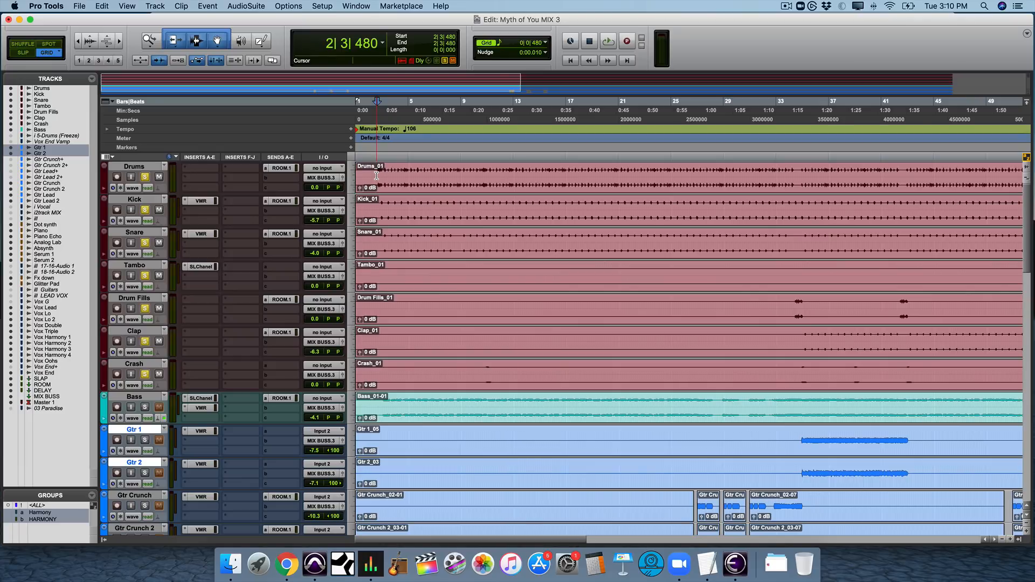
Step: Add the Dot synth track to the soloed drums and play them together from 2|3|480
scroll(420, 295, "down", 4)
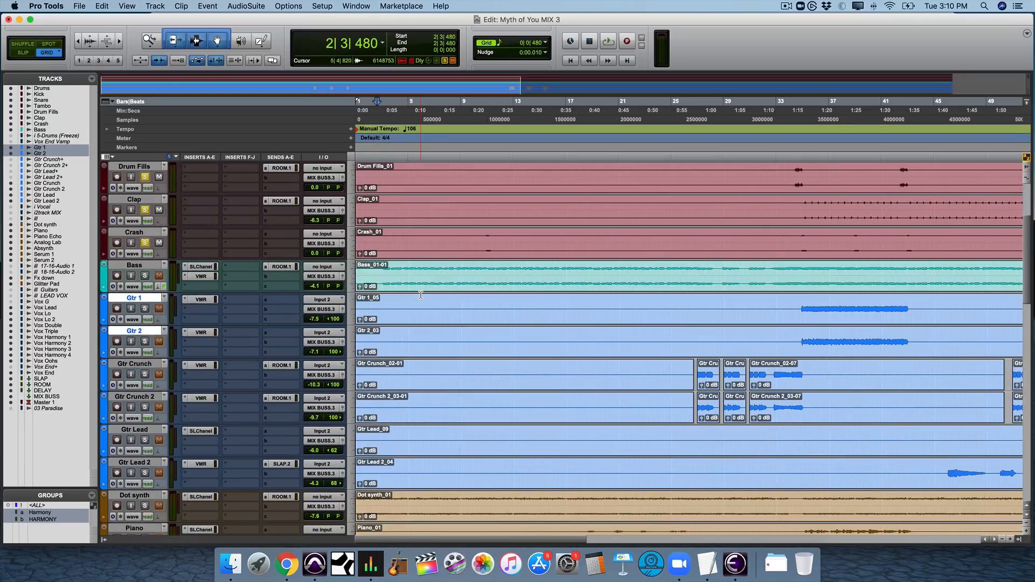
scroll(420, 295, "down", 4)
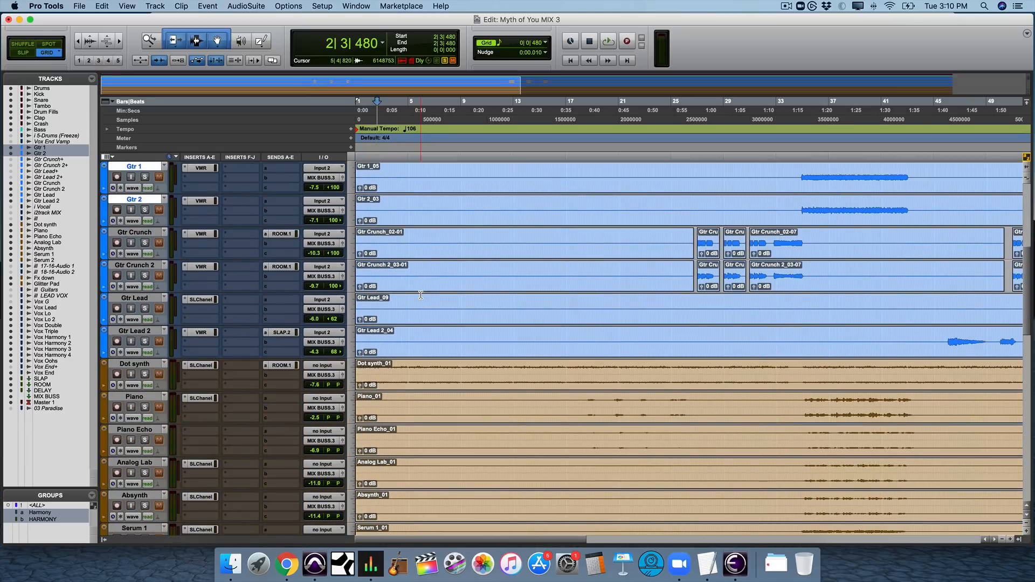
left_click(143, 374)
key("space")
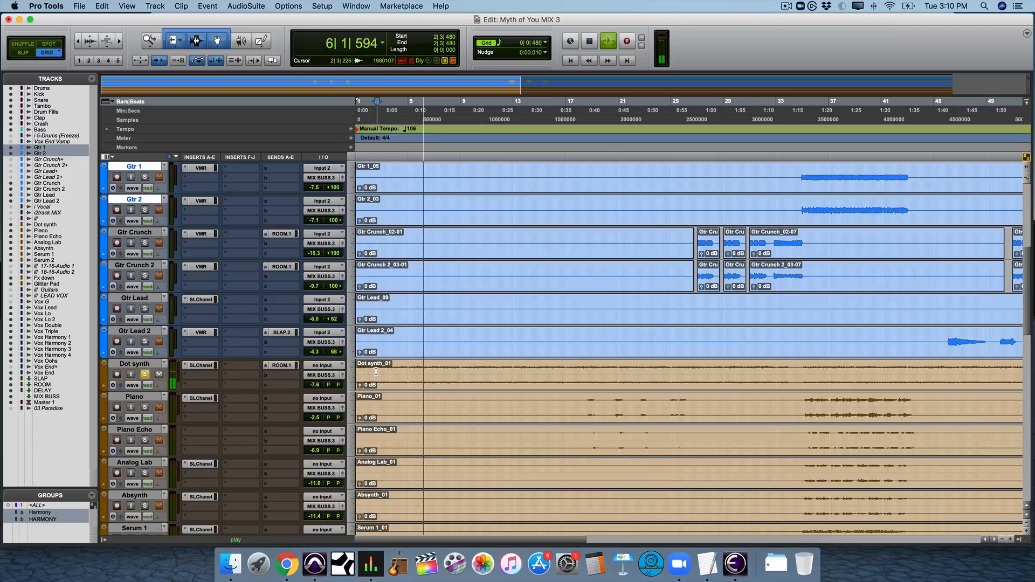
key("space")
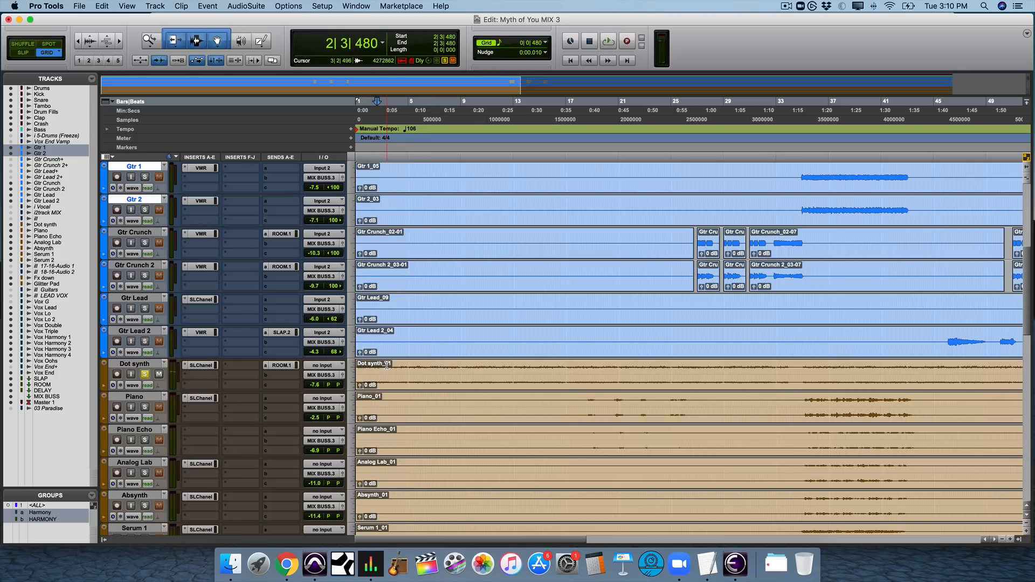
Step: Clear all solos, solo only the Bass track and place the playback start at 3|1|480
scroll(386, 365, "up", 10)
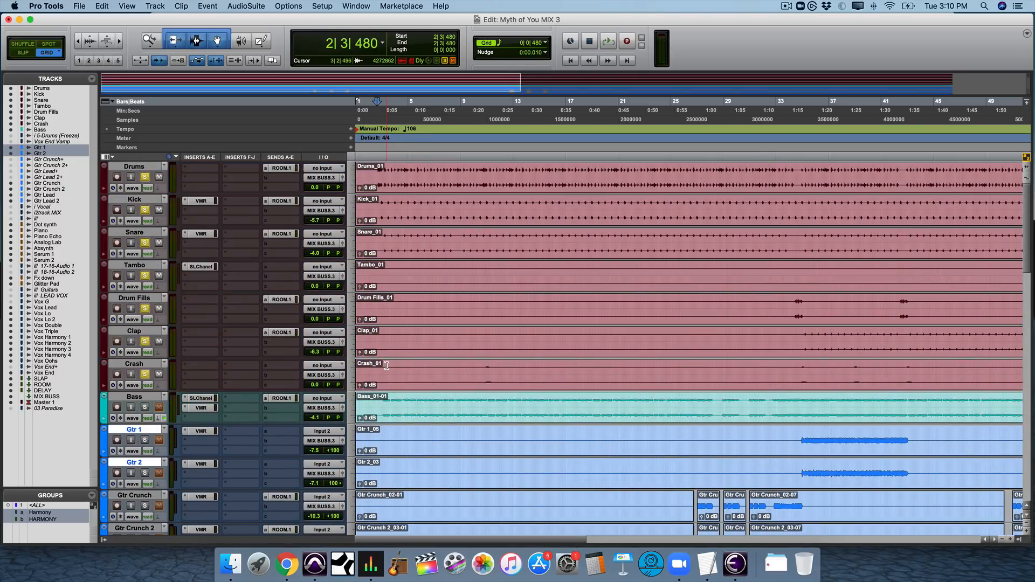
left_click(145, 374, "alt")
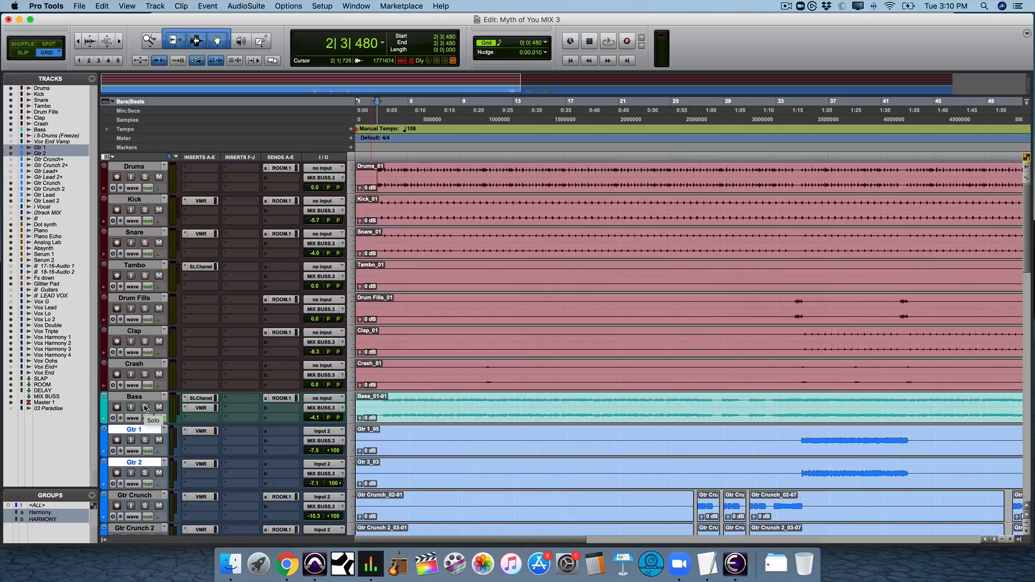
left_click(145, 407)
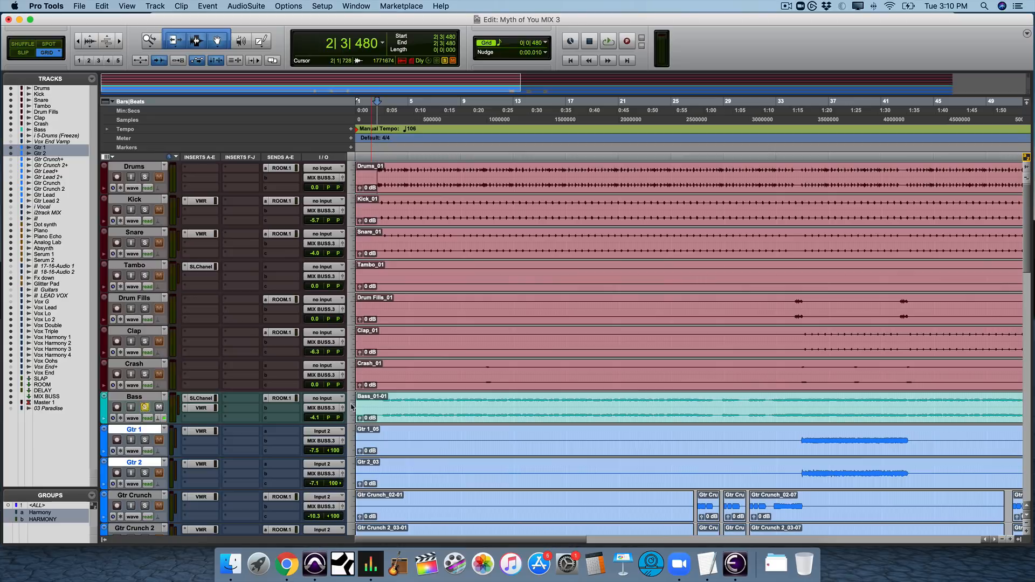
left_click(383, 402)
left_click(383, 401)
Step: Solo the seven drum tracks from Drums through Crash alongside the soloed Bass track
left_click(145, 177)
left_click(144, 209)
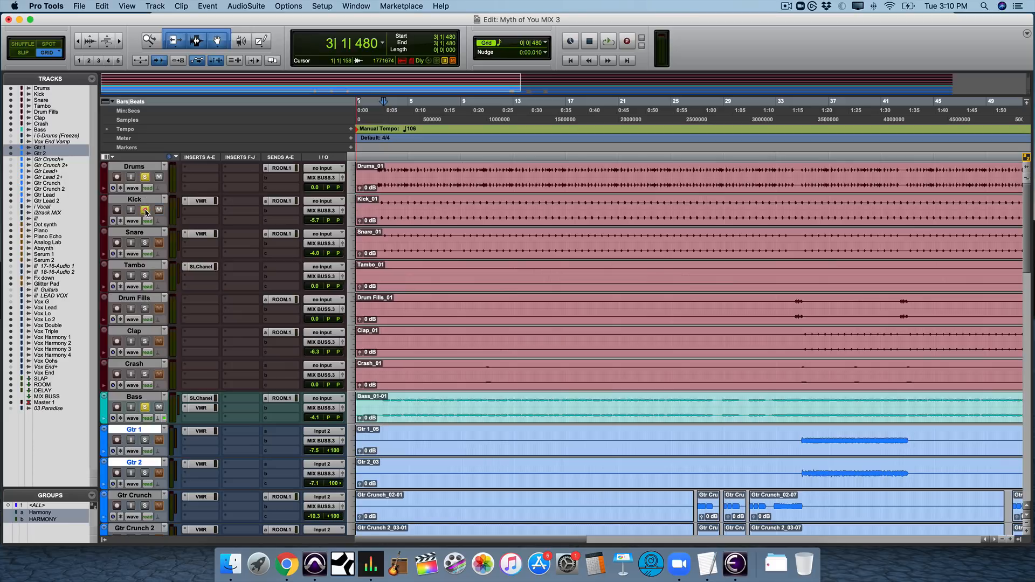
left_click(145, 243)
left_click(145, 275)
left_click(144, 308)
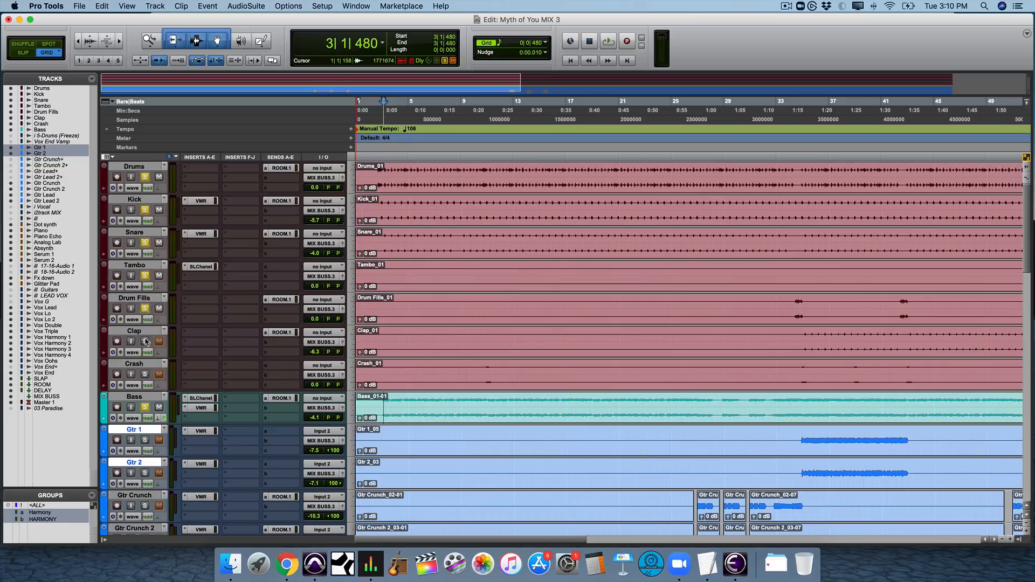
left_click(144, 341)
left_click(145, 374)
Step: Audition the Dot synth together with the soloed drums and bass from 3|1|480, and clear all solos
scroll(354, 428, "down", 5)
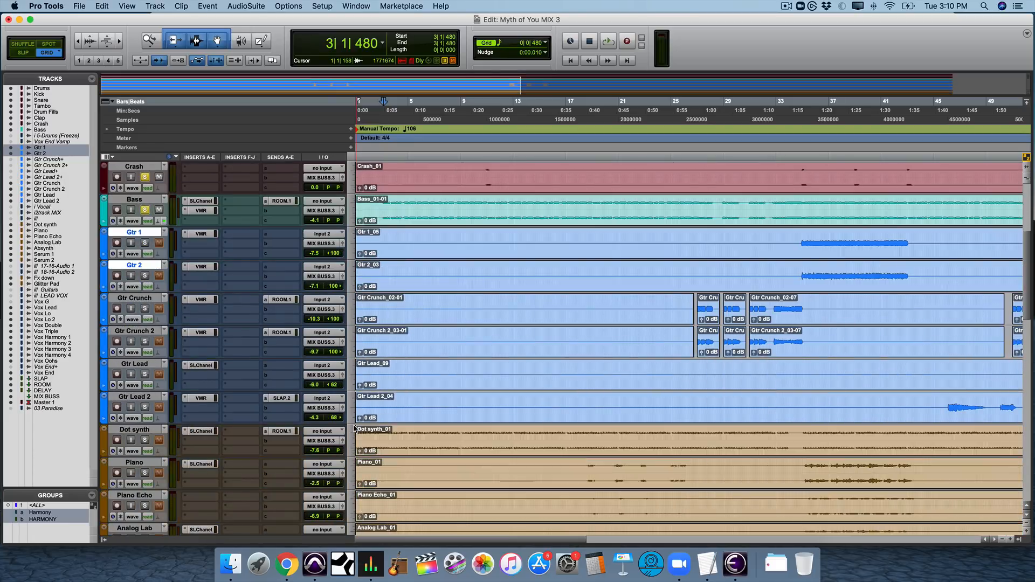
left_click(144, 440)
key("space")
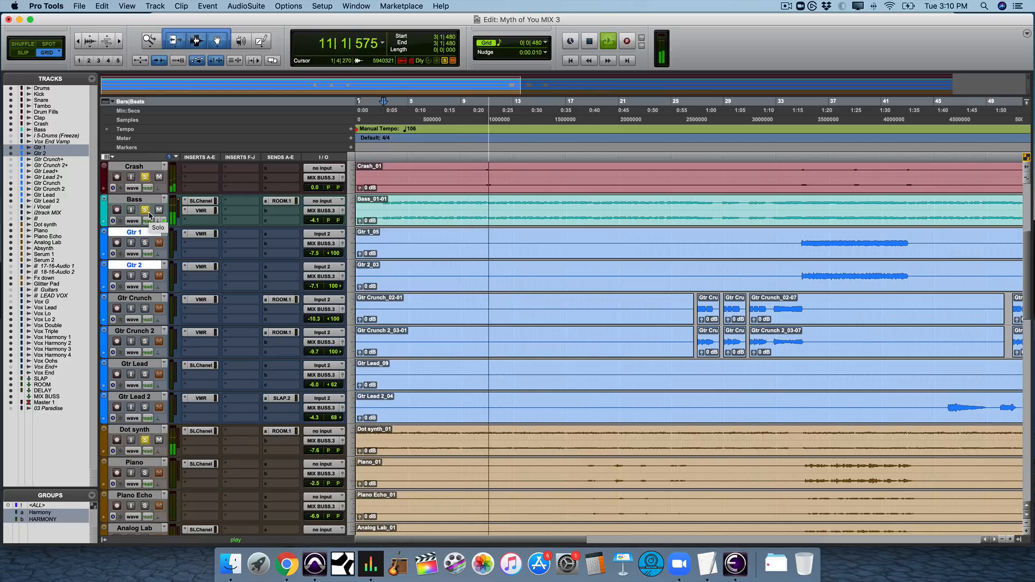
key("space")
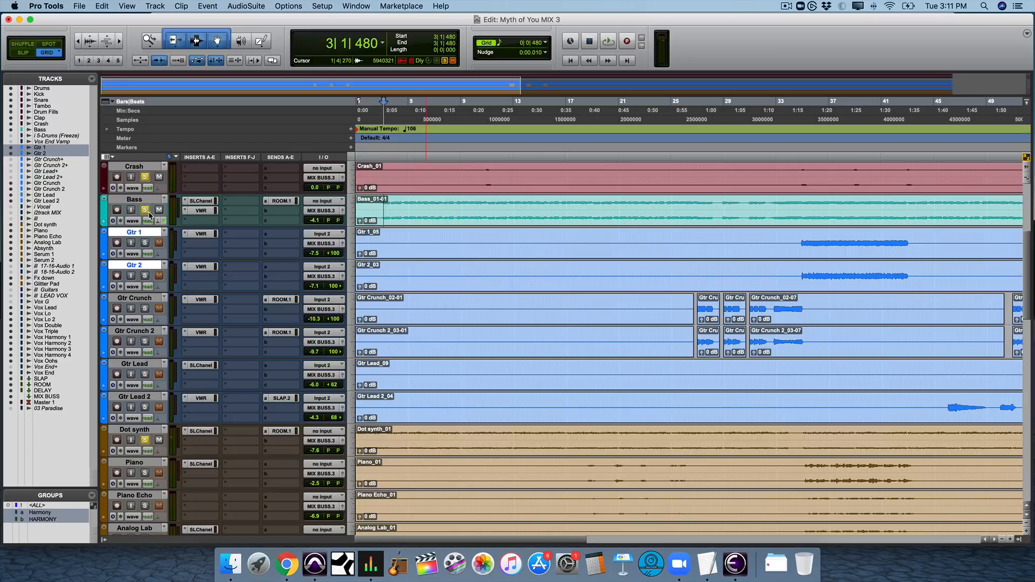
left_click(148, 211, "alt")
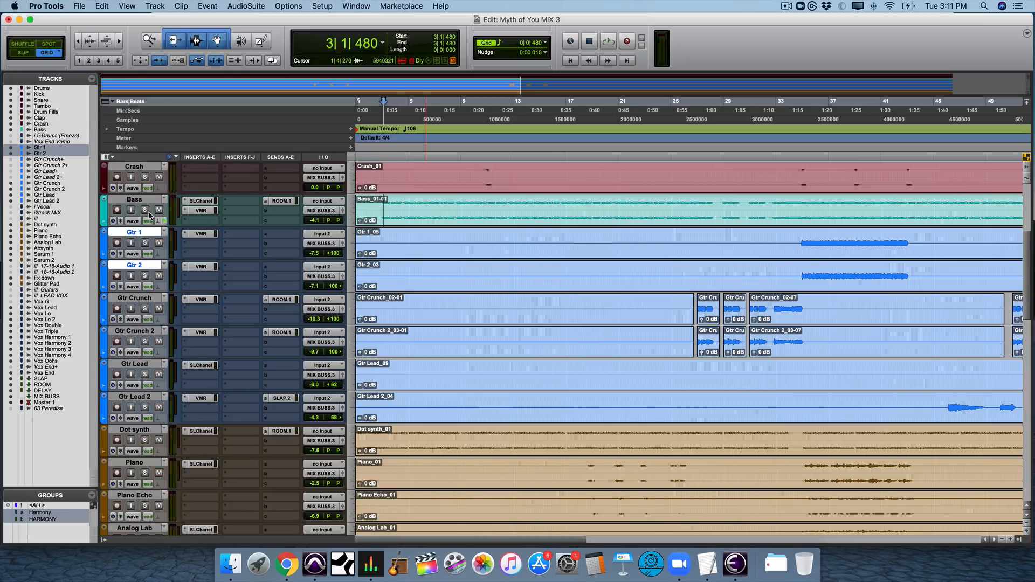
Step: Solo the Bass track and make its SSLChannel and VMR inserts and its ROOM.1 send inactive
left_click(148, 212)
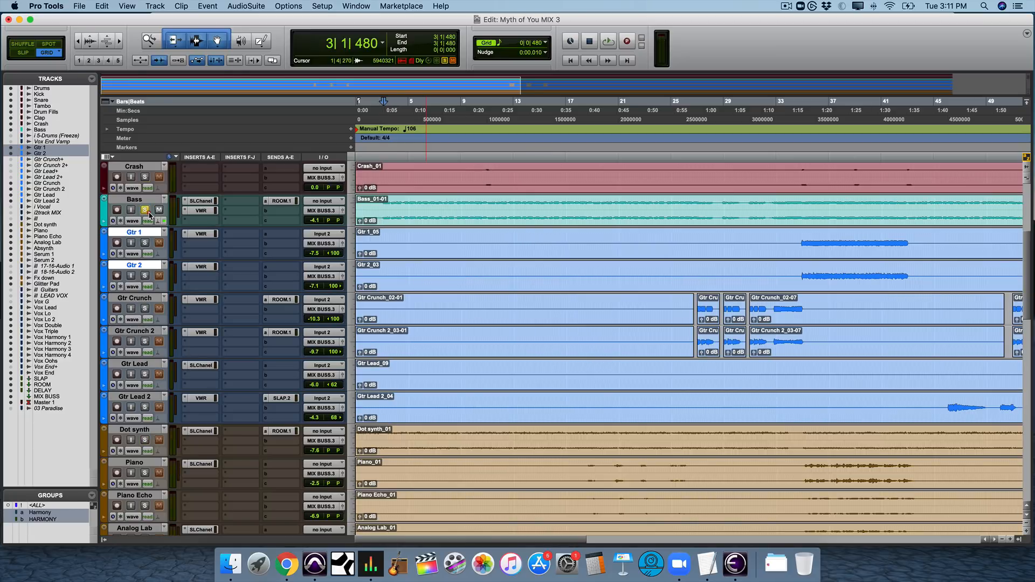
left_click(200, 211, "ctrl+super")
left_click(200, 200, "ctrl+super")
left_click(277, 201, "ctrl+super")
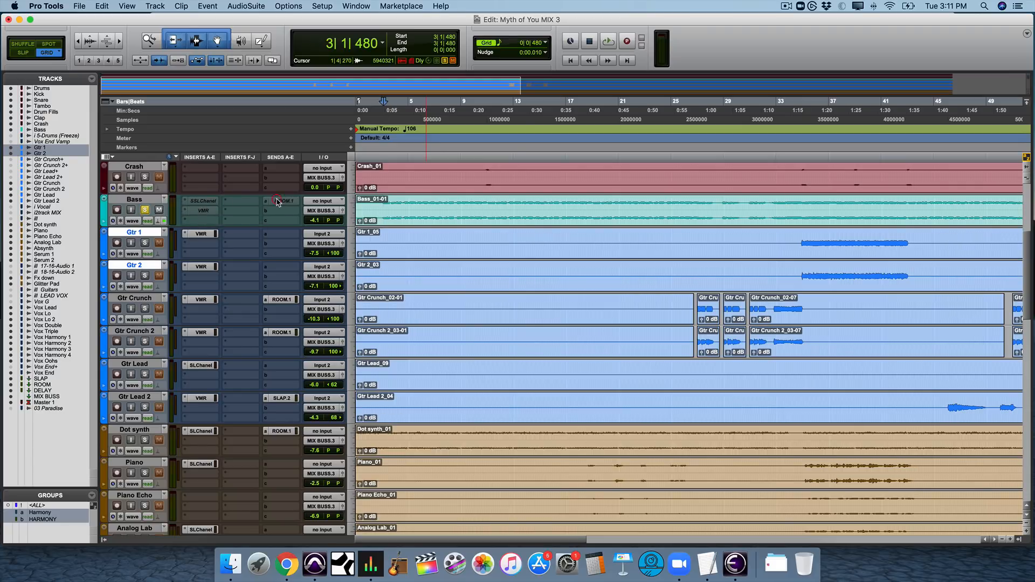
Step: Audition the soloed Bass without its inserts and send, playing from 3|1|480
left_click(370, 224)
key("space")
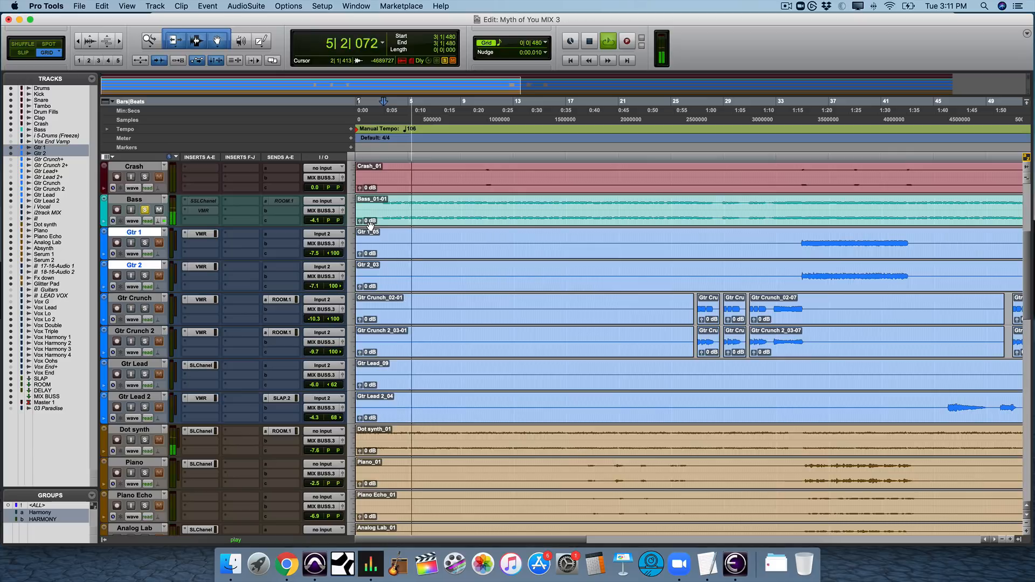
key("space")
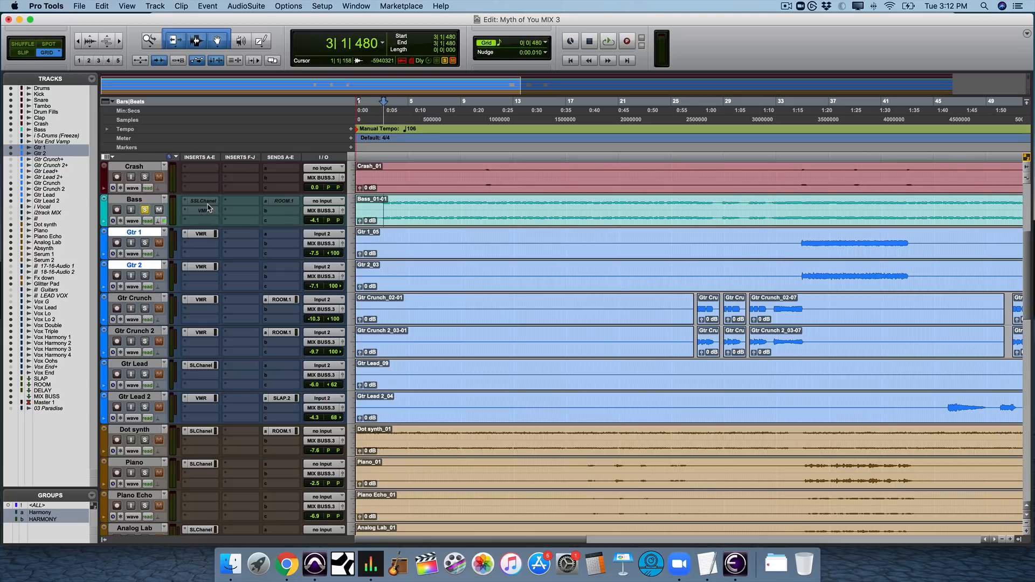
key("space")
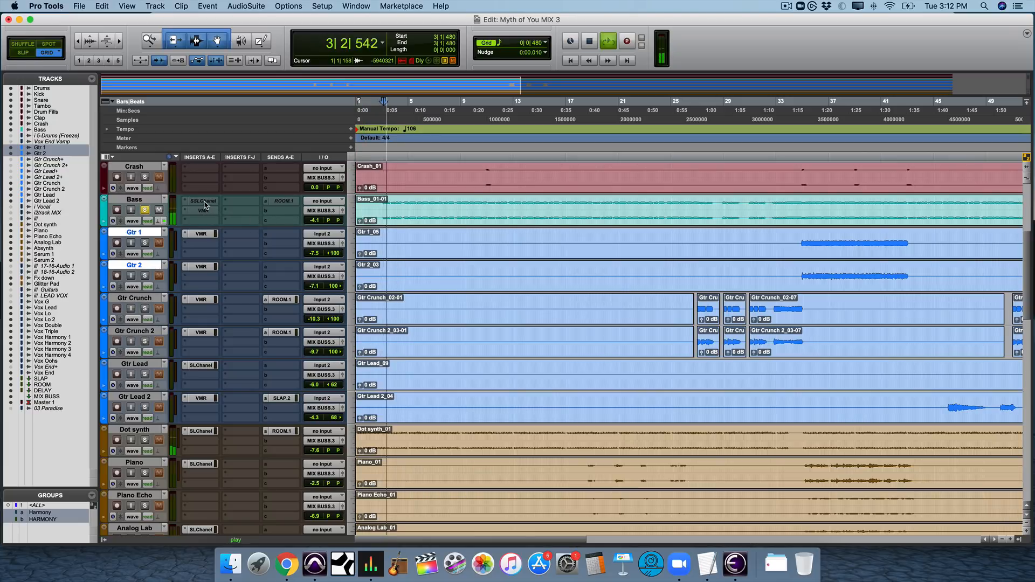
key("space")
Step: Reactivate and open the Bass track's SSLChannel insert, and examine its filter, EQ and compressor settings
left_click(205, 202)
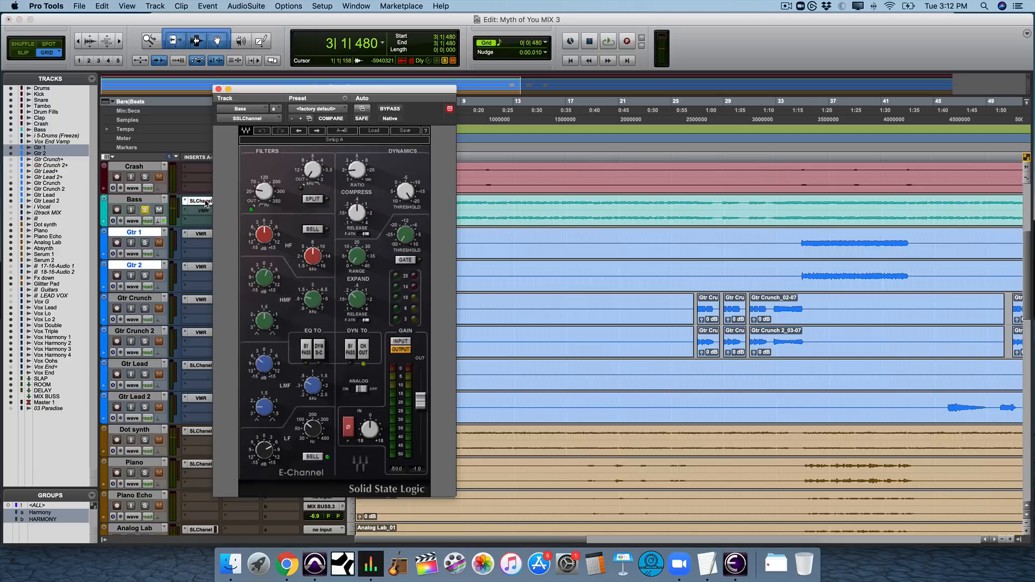
left_click_drag(411, 89, 656, 87)
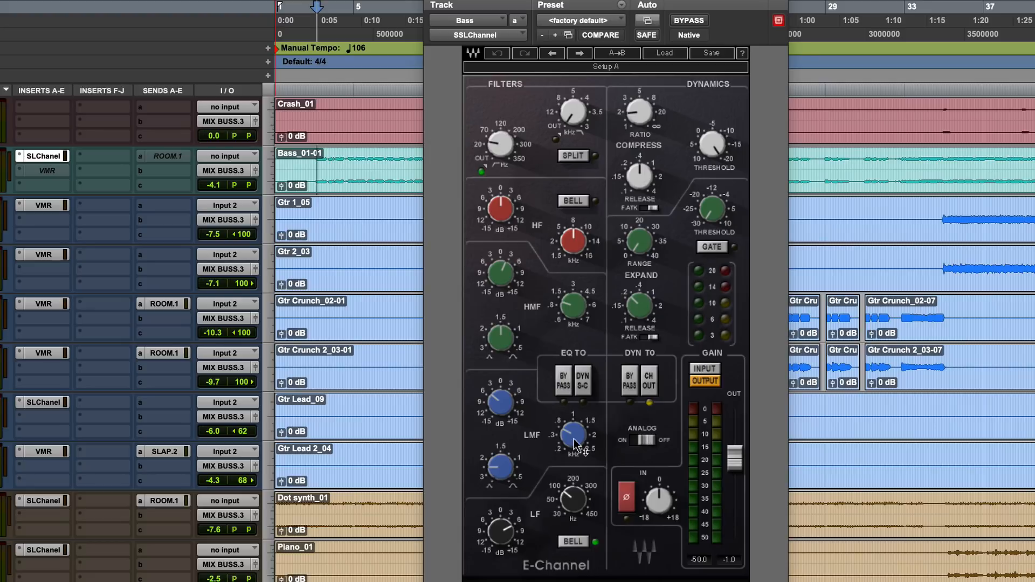
mouse_move(576, 445)
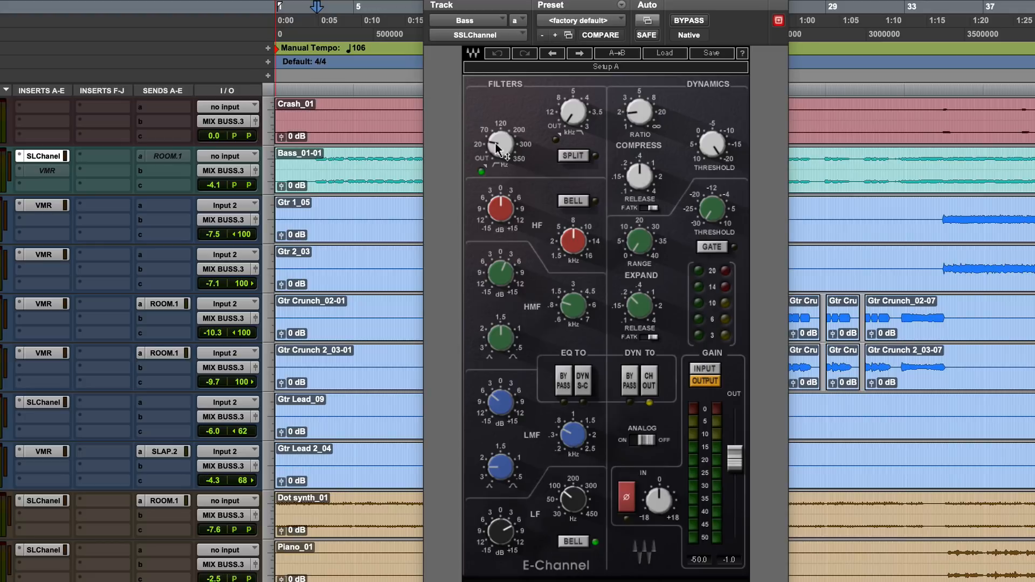
mouse_move(498, 149)
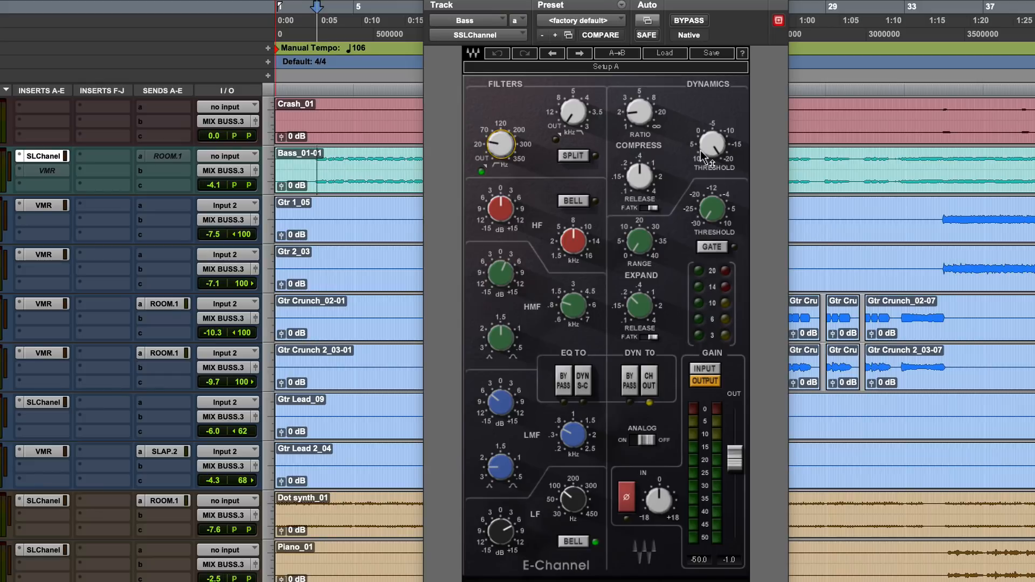
mouse_move(703, 158)
left_click(575, 501)
left_click(574, 438)
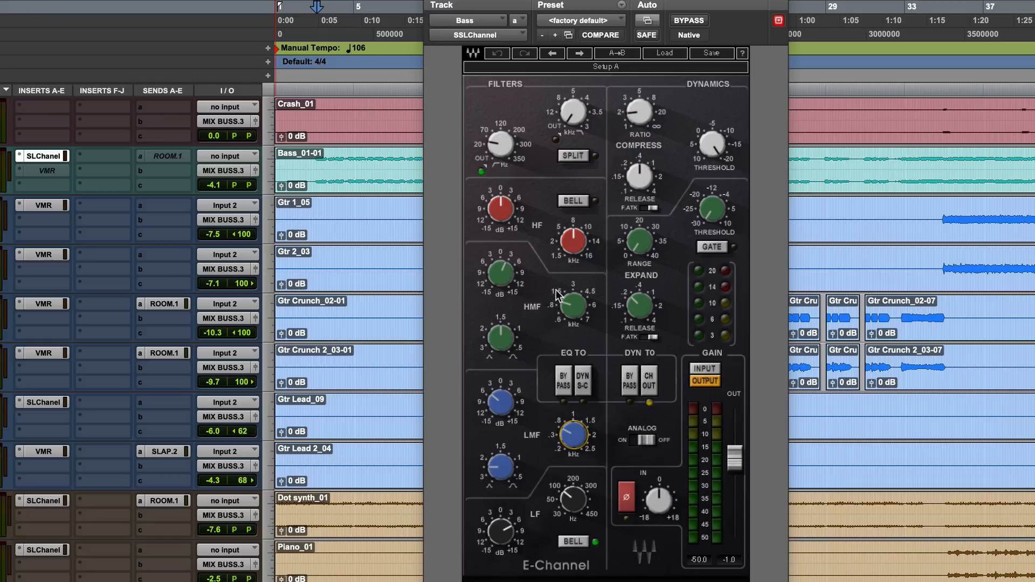
mouse_move(568, 299)
Step: Compare the soloed Bass with SSLChannel bypassed and active during playback, leaving the plug-in active
left_click(692, 21)
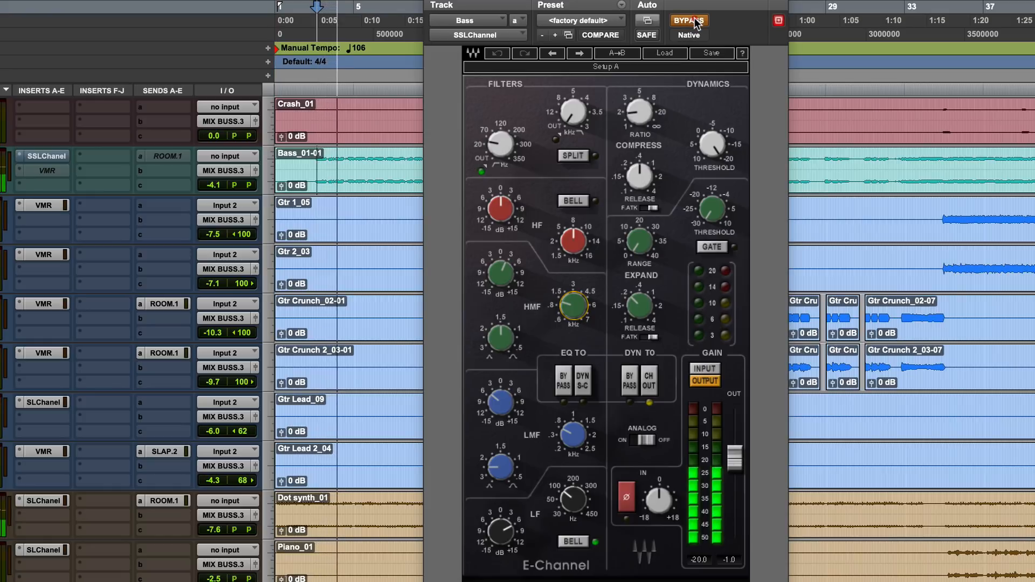
left_click(694, 21)
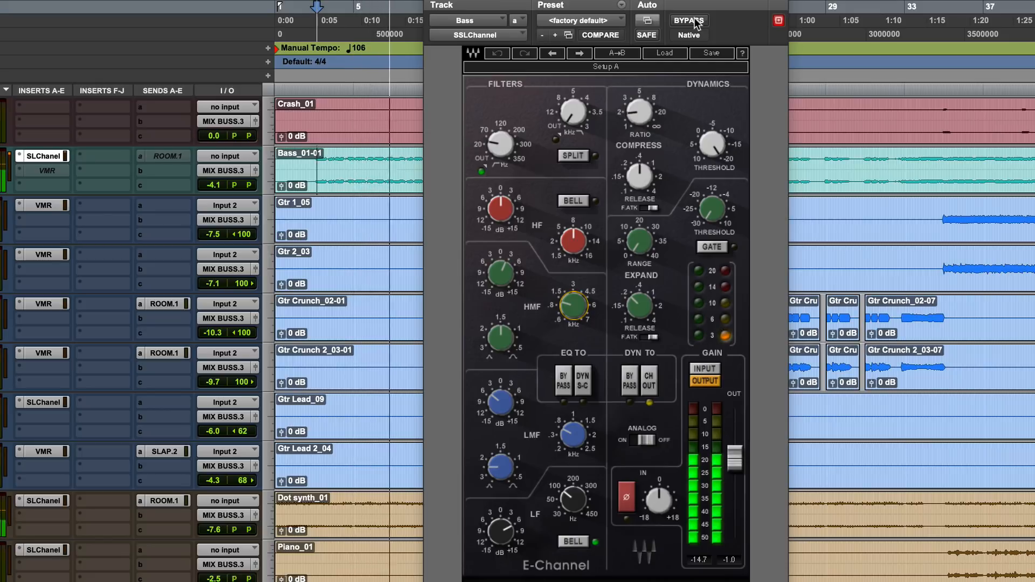
left_click(695, 23)
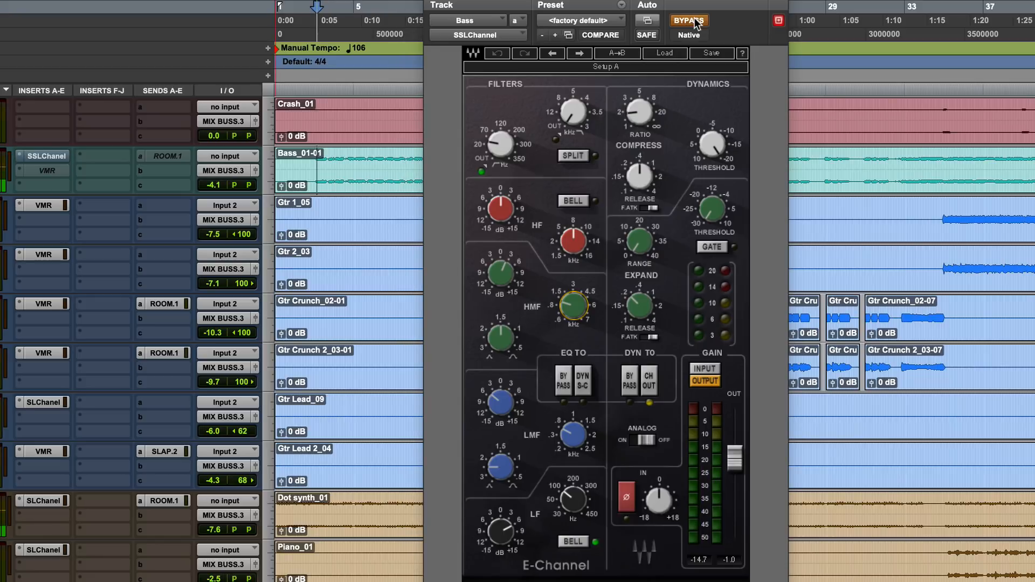
left_click(695, 24)
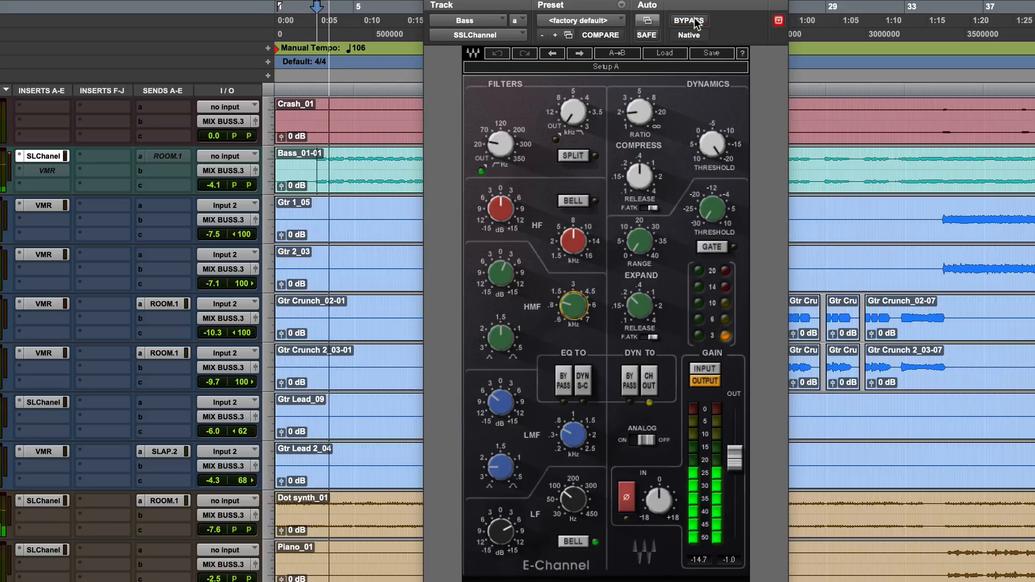
key("space")
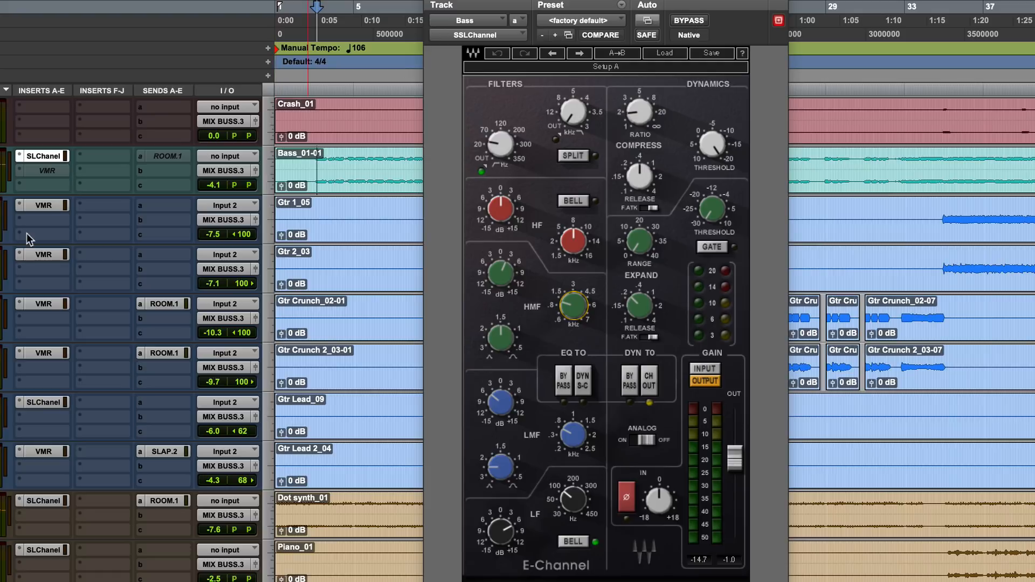
Step: Reactivate and open the Bass track's Virtual Mix Rack, and compare it bypassed and active during playback
left_click(50, 170)
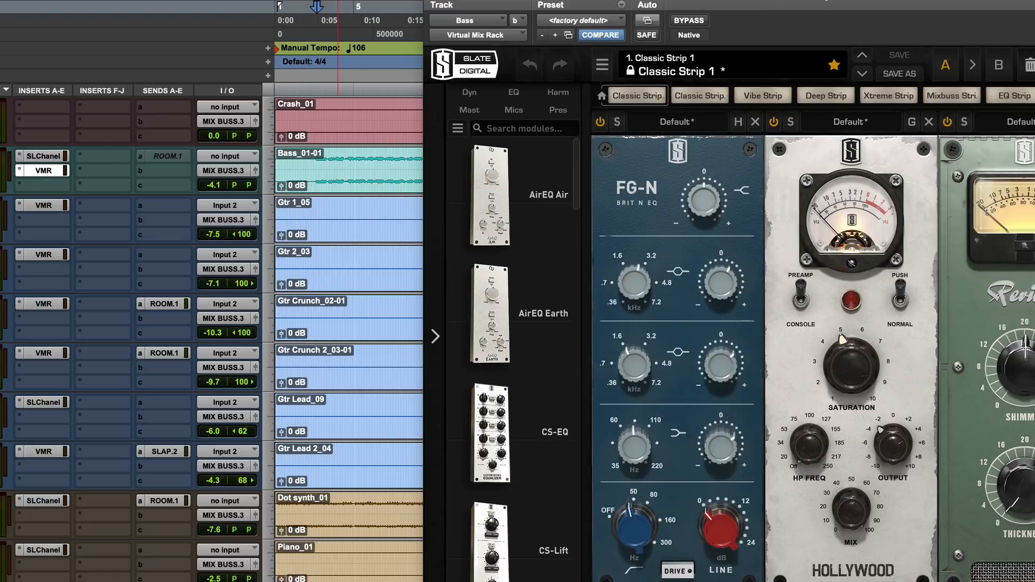
left_click_drag(822, 2, 562, 3)
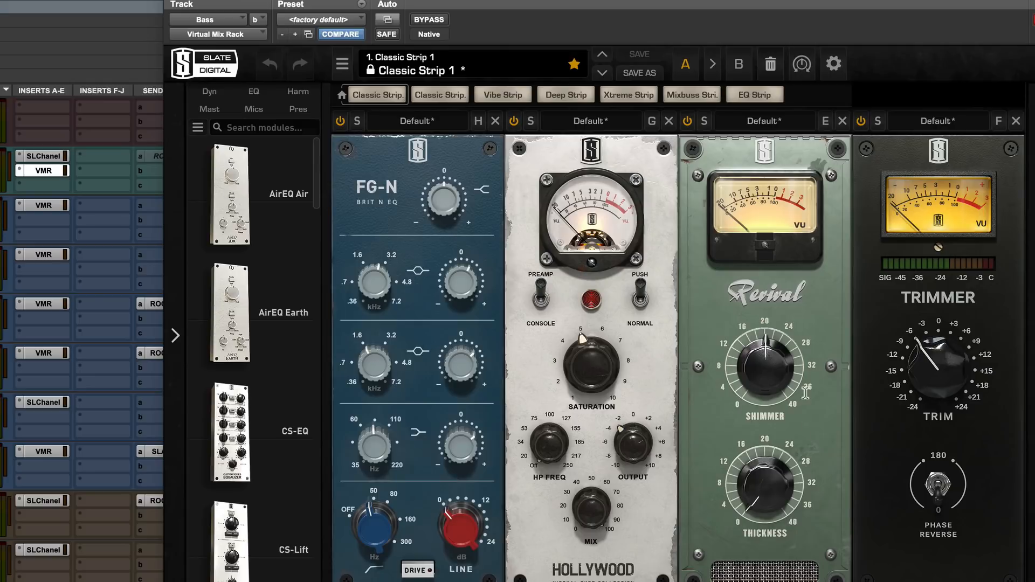
left_click(429, 19)
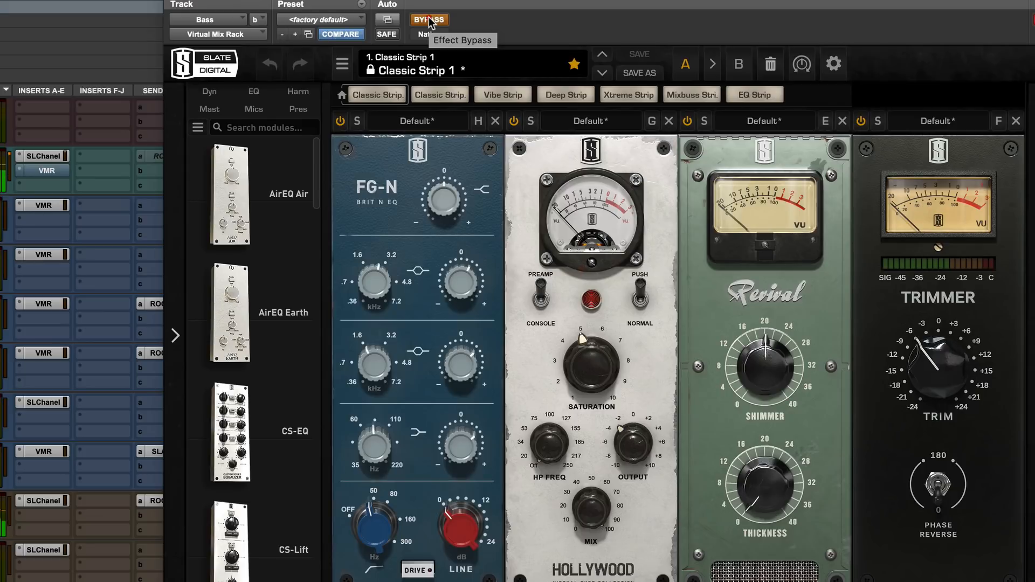
left_click(429, 21)
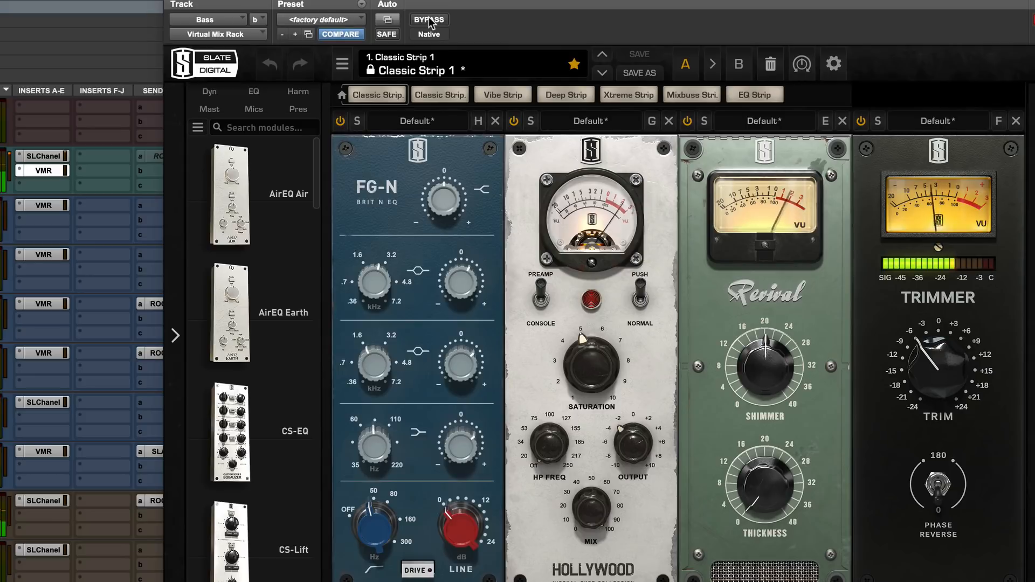
left_click(429, 20)
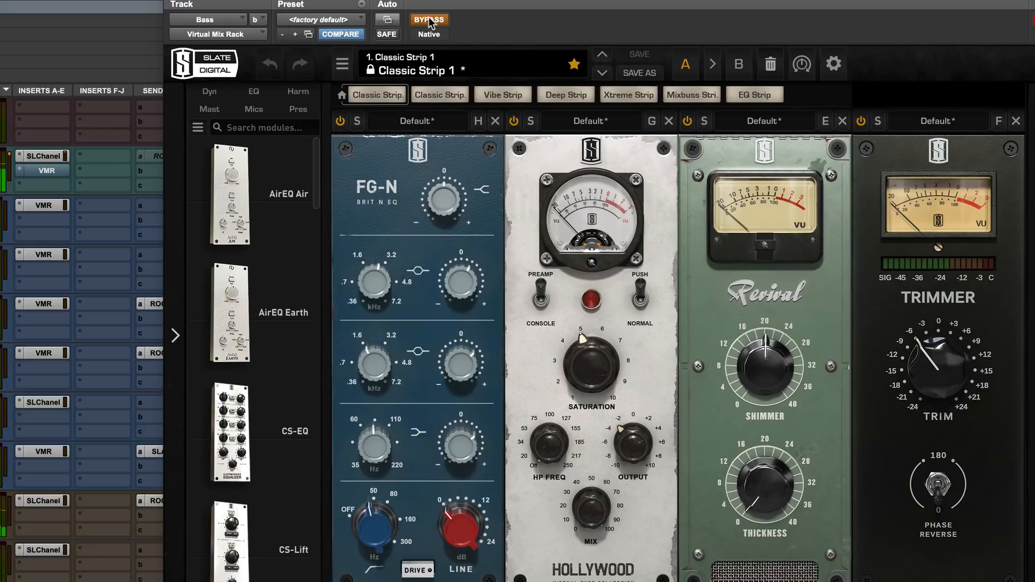
left_click(429, 20)
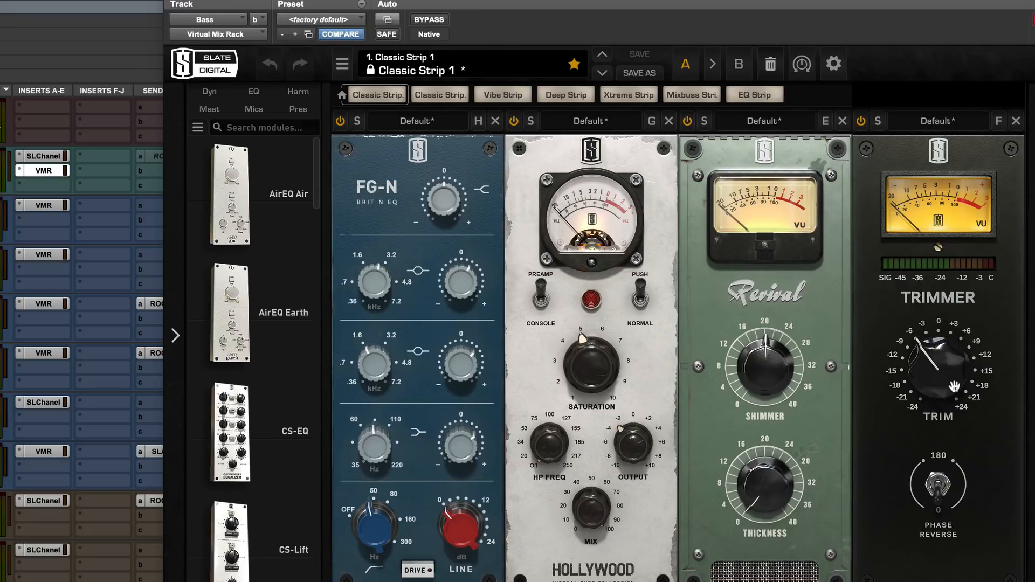
mouse_move(939, 376)
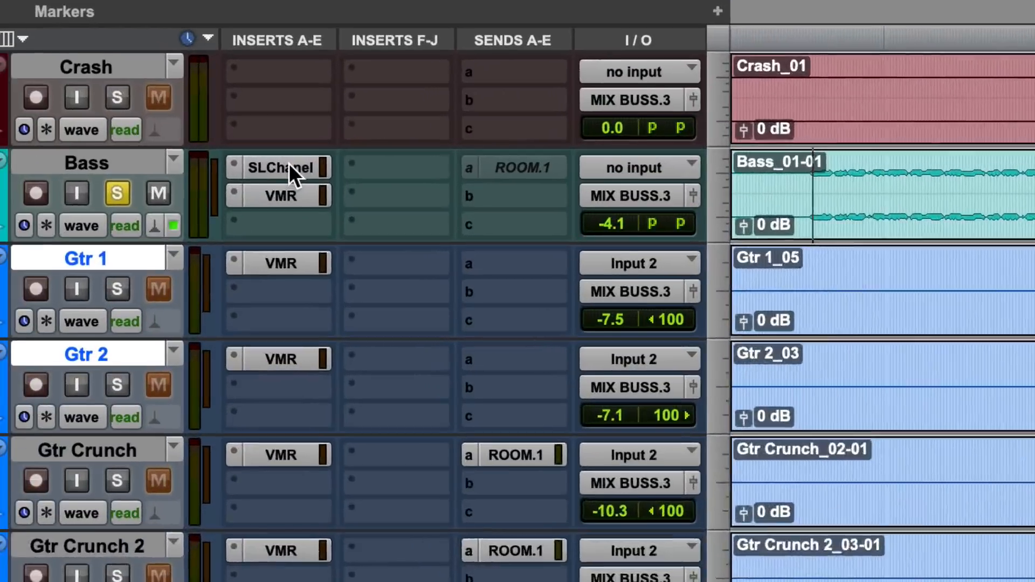
Step: Compare the Bass with both the SSLChannel and VMR inserts bypassed and active during playback
left_click(43, 155, "super")
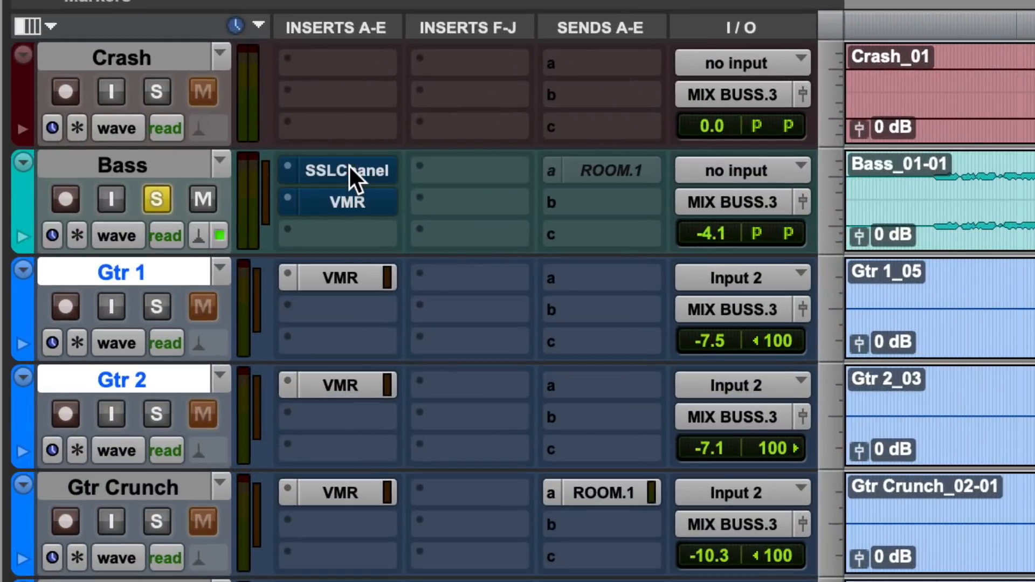
key("shift+a")
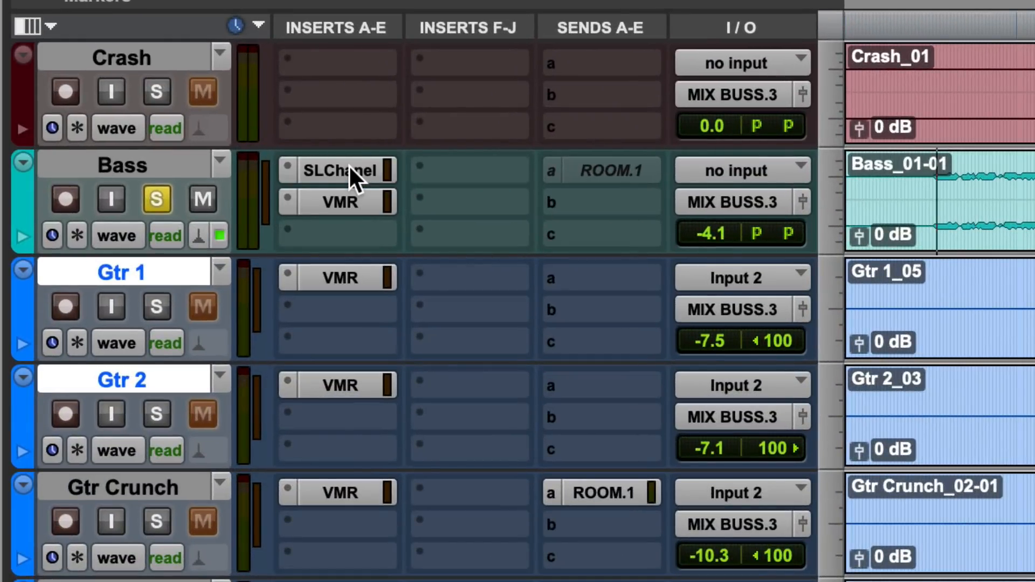
key("space")
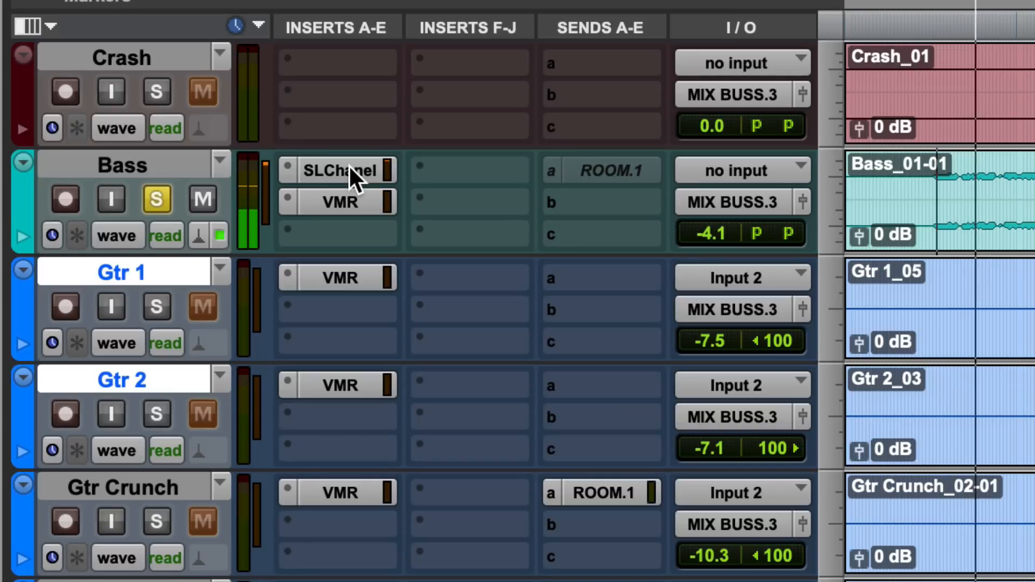
key("shift+a")
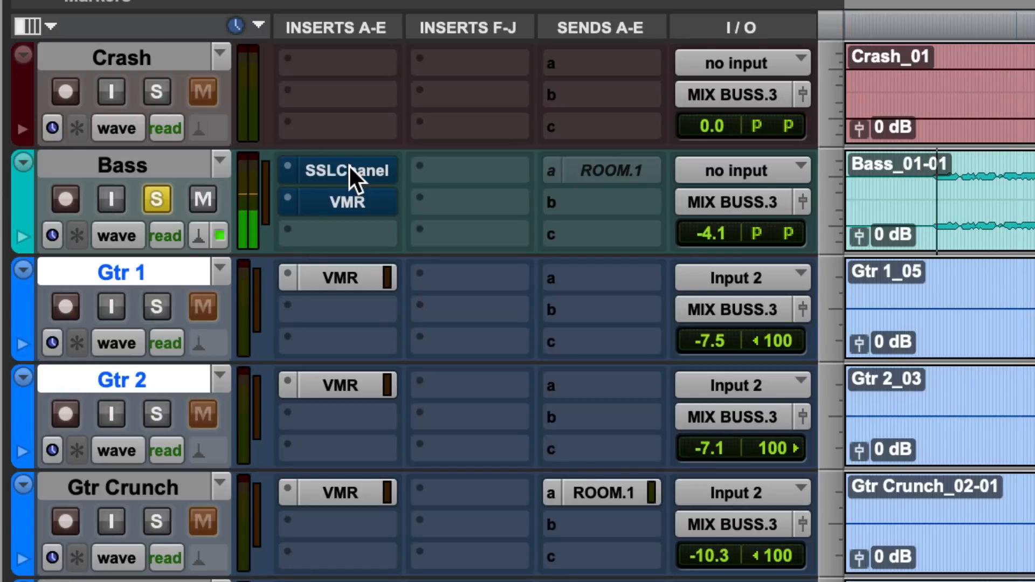
key("shift+a")
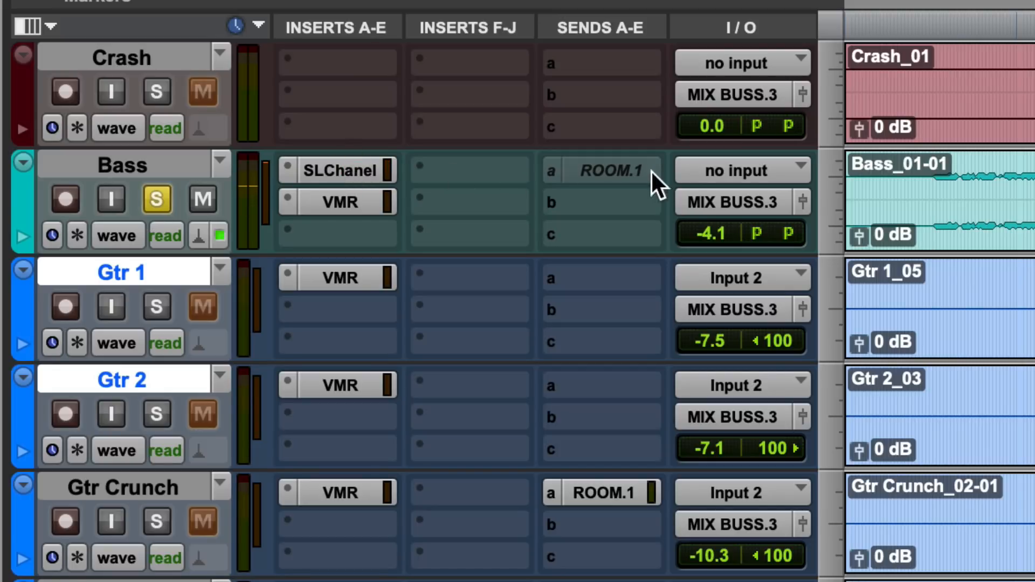
Step: Reactivate the Bass track's ROOM.1 send and check its send controls
left_click(620, 168, "ctrl+super")
left_click(620, 168)
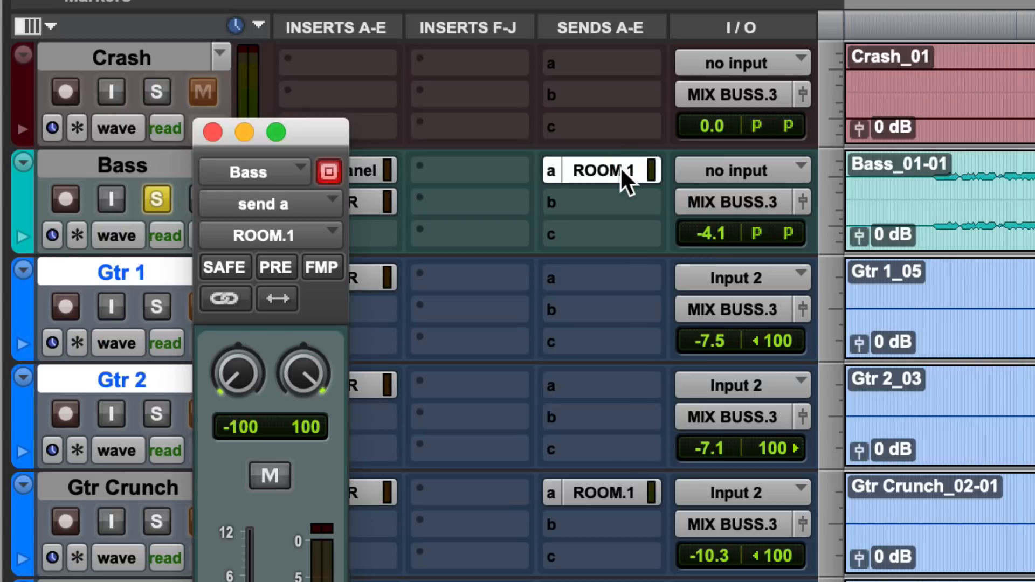
left_click(210, 130)
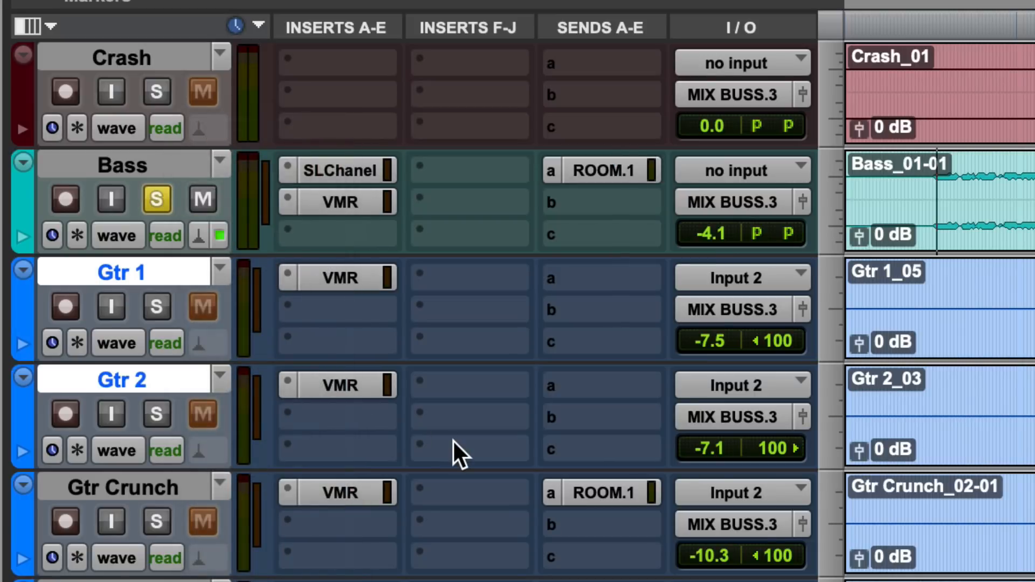
Step: Inspect the AIR Reverb settings on the ROOM track and close the plug-in
scroll(451, 438, "down", 10)
scroll(451, 438, "down", 15)
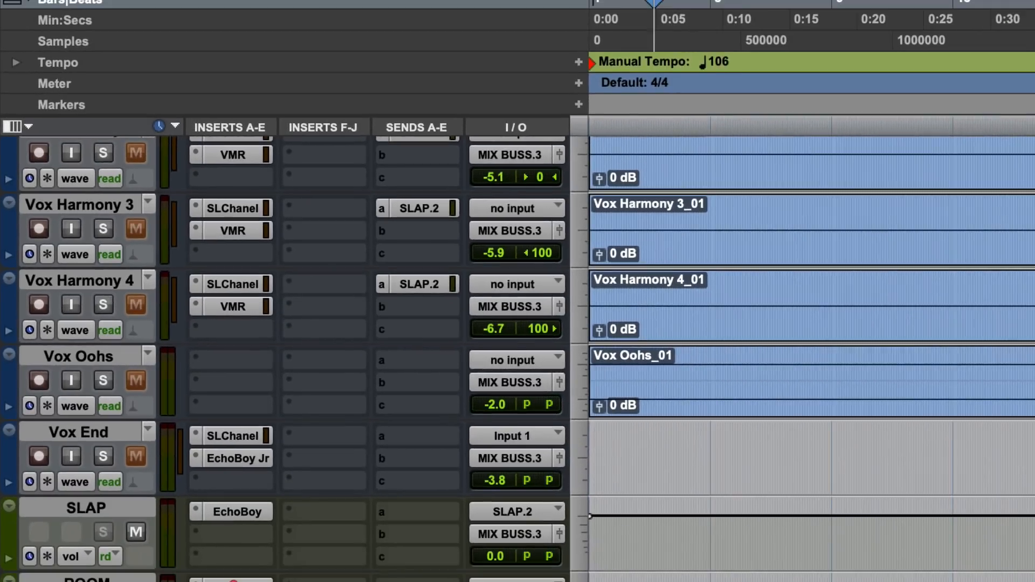
left_click(233, 580)
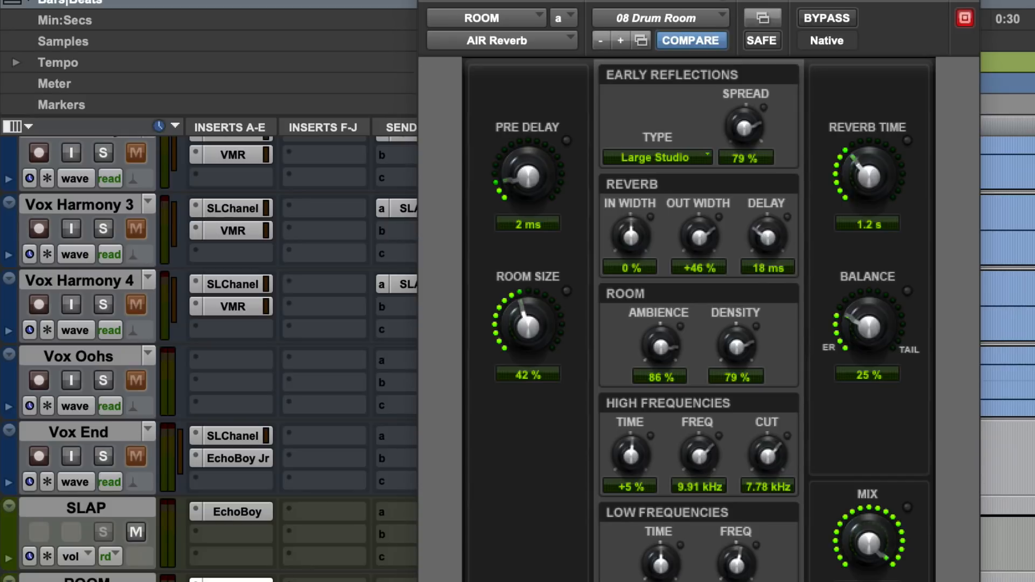
key("super+w")
Step: Return to the Bass track and audition it with its inserts and ROOM.1 send active
scroll(821, 269, "up", 20)
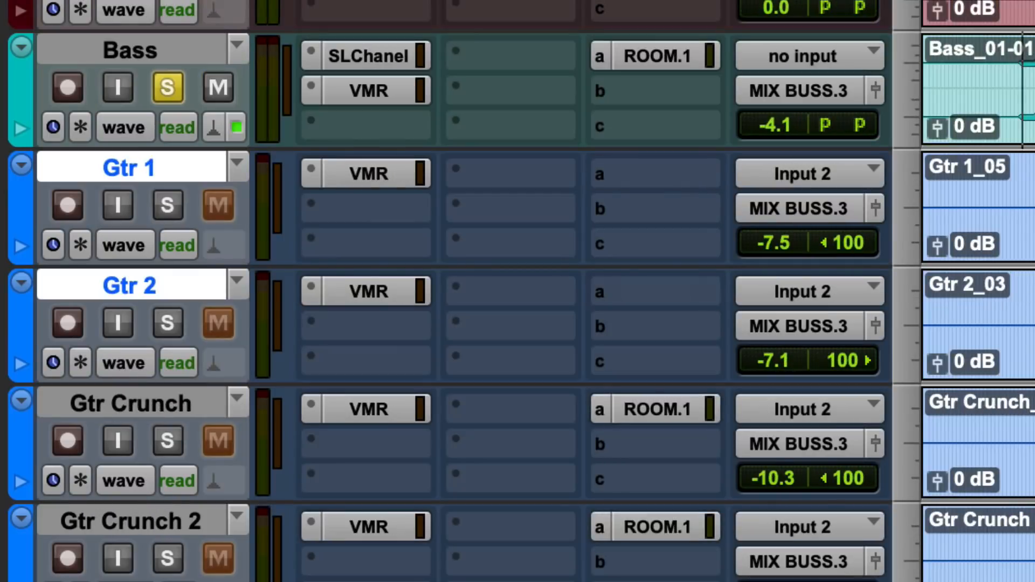
scroll(517, 291, "up", 2)
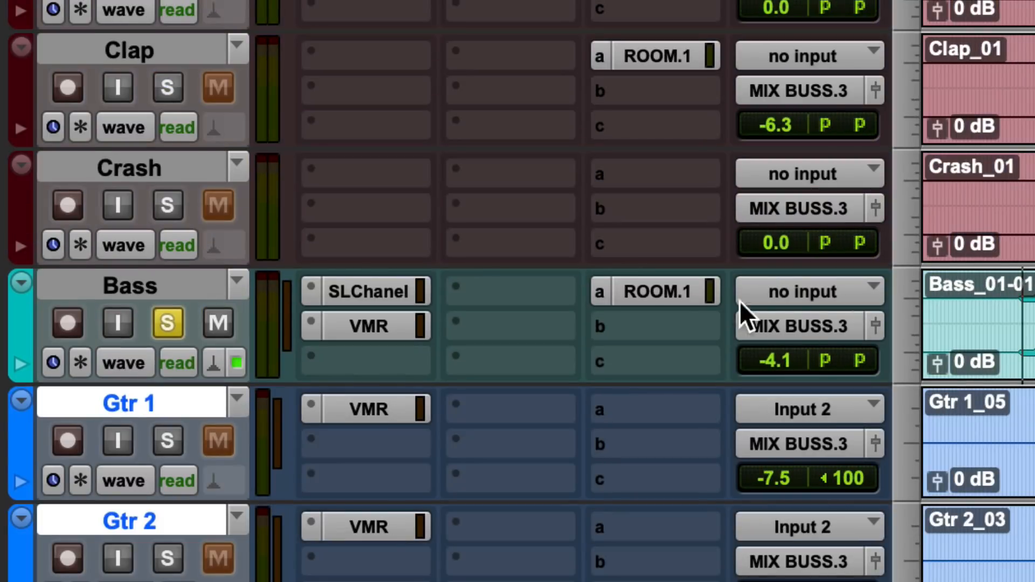
key("space")
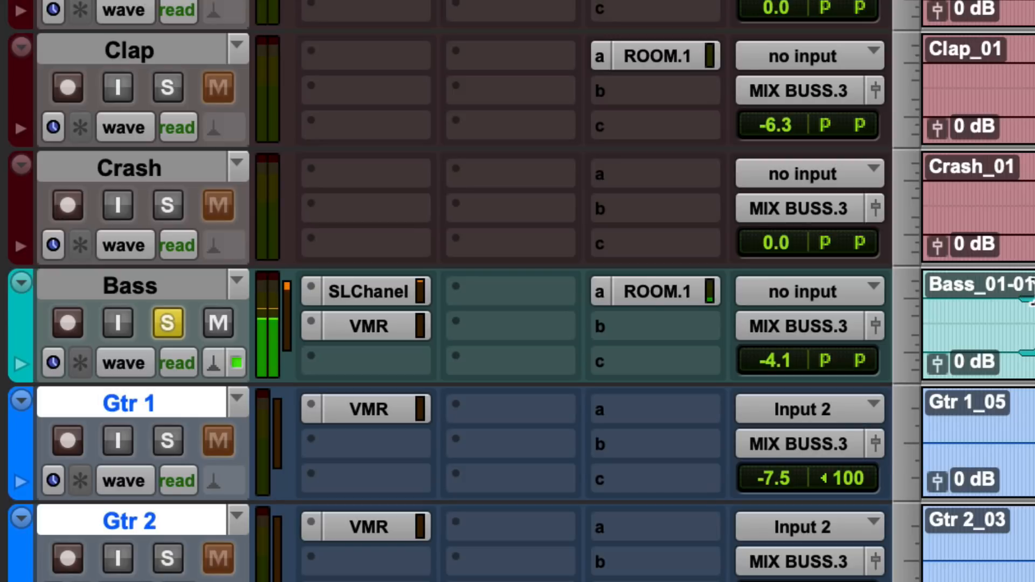
key("space")
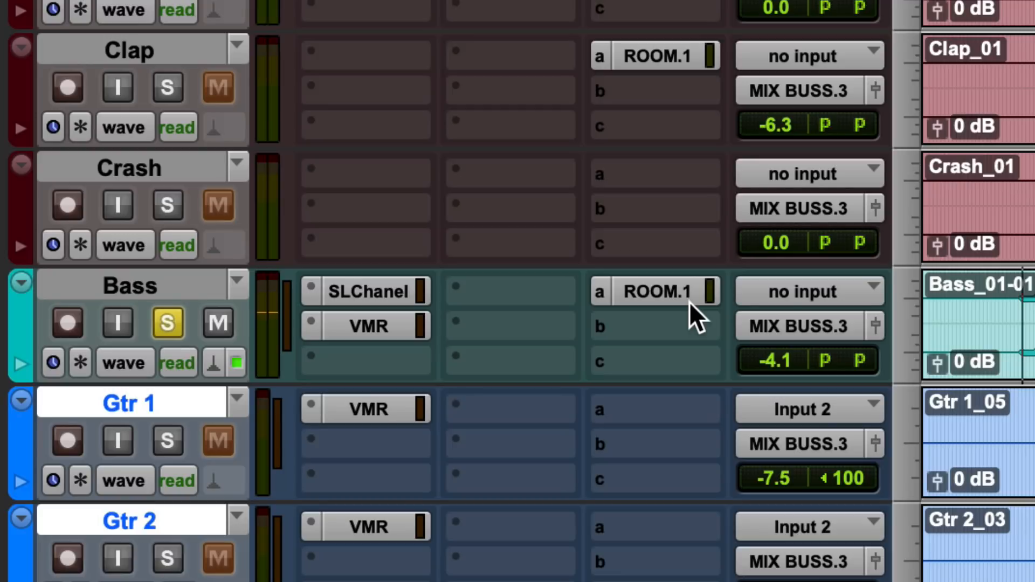
Step: Take the Bass track out of solo and view the Virtual Mix Rack plug-in on the Kick track, closing it after
left_click(160, 319)
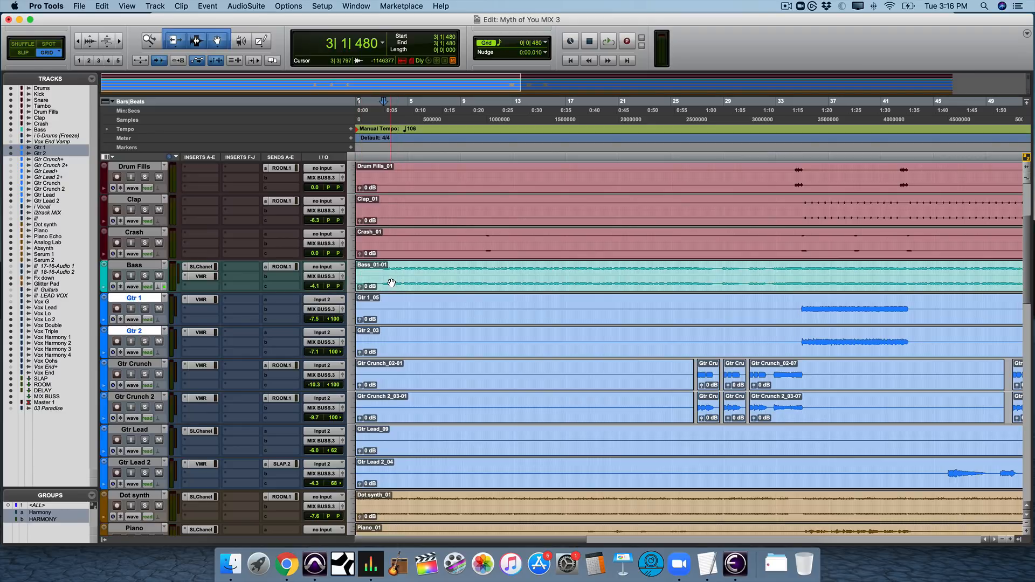
scroll(391, 283, "up", 4)
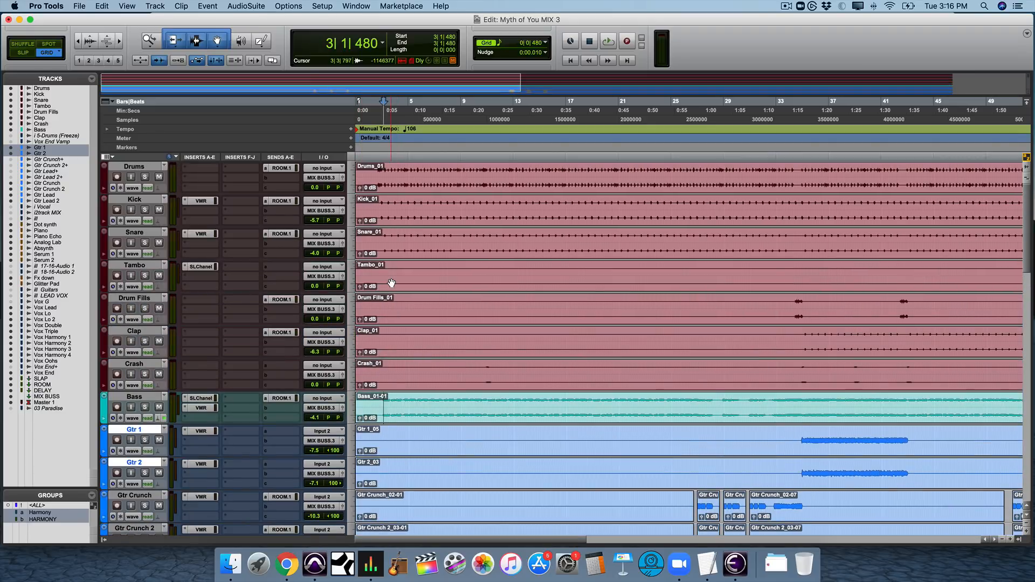
left_click(199, 202)
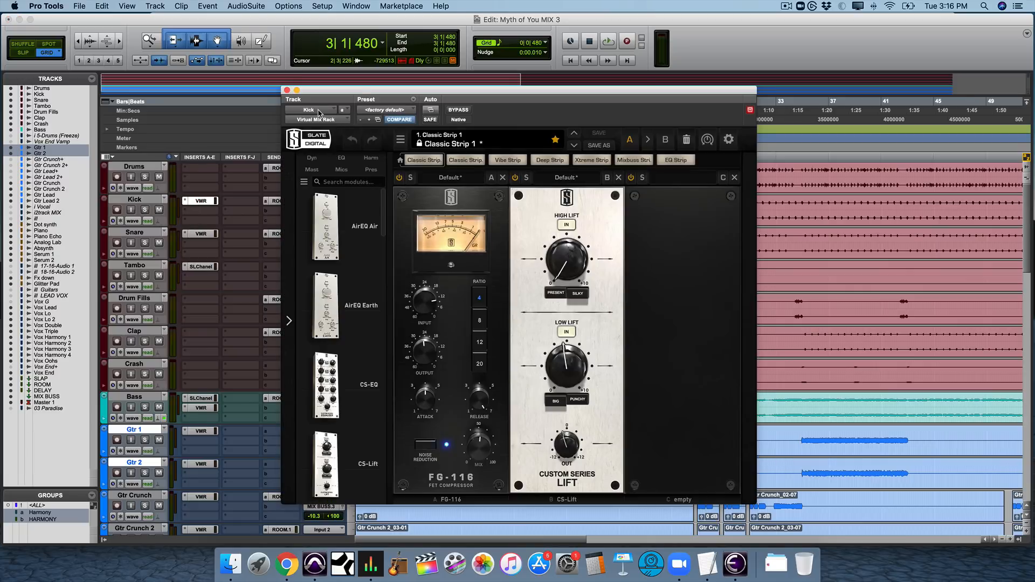
left_click(287, 90)
Step: Point out the Drums, Kick and Snare clips in turn and inspect the FG-116 and CS-Lift modules in the Kick's Virtual Mix Rack
left_click(413, 190)
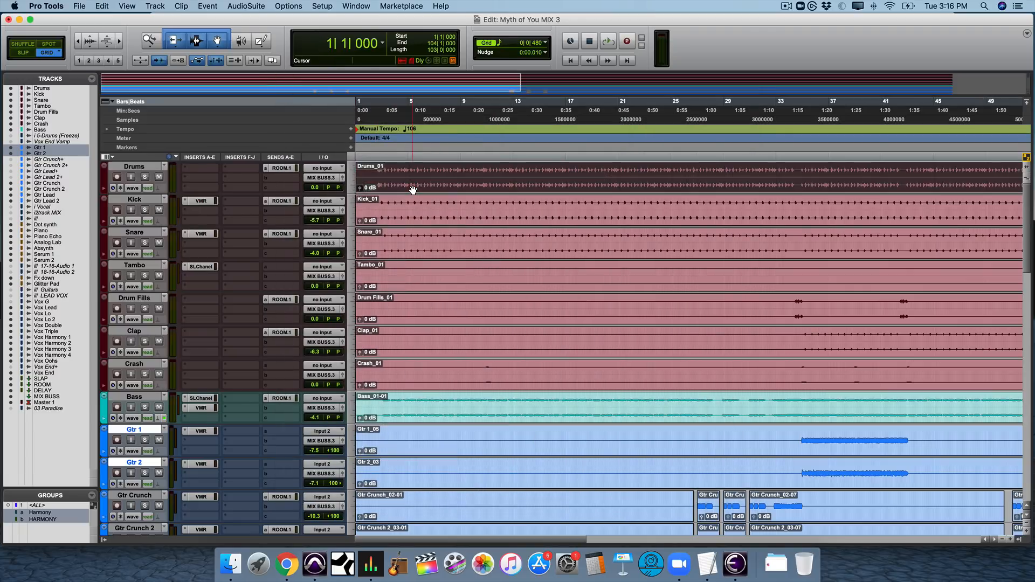
left_click(416, 216)
left_click(416, 251)
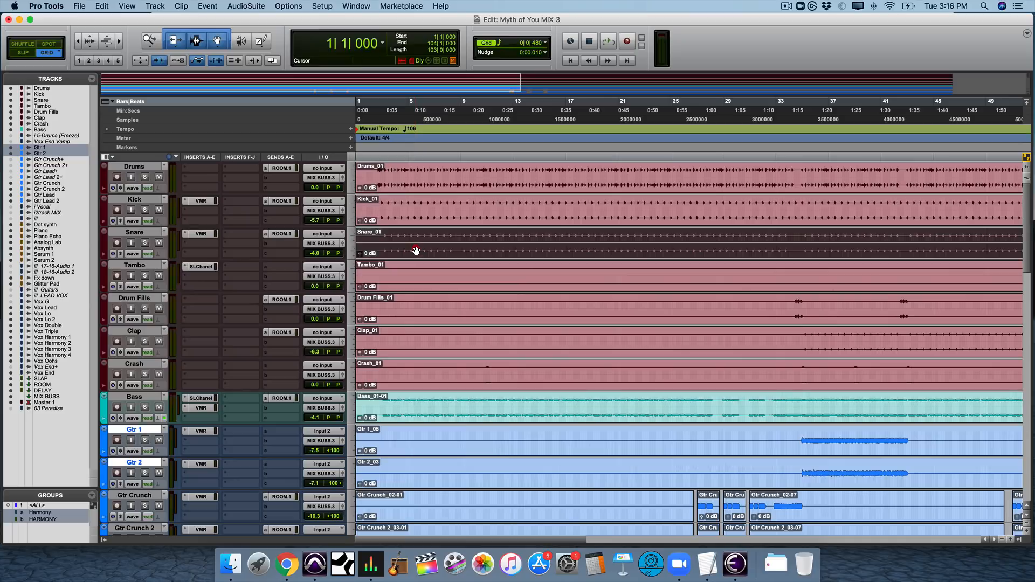
left_click(413, 185)
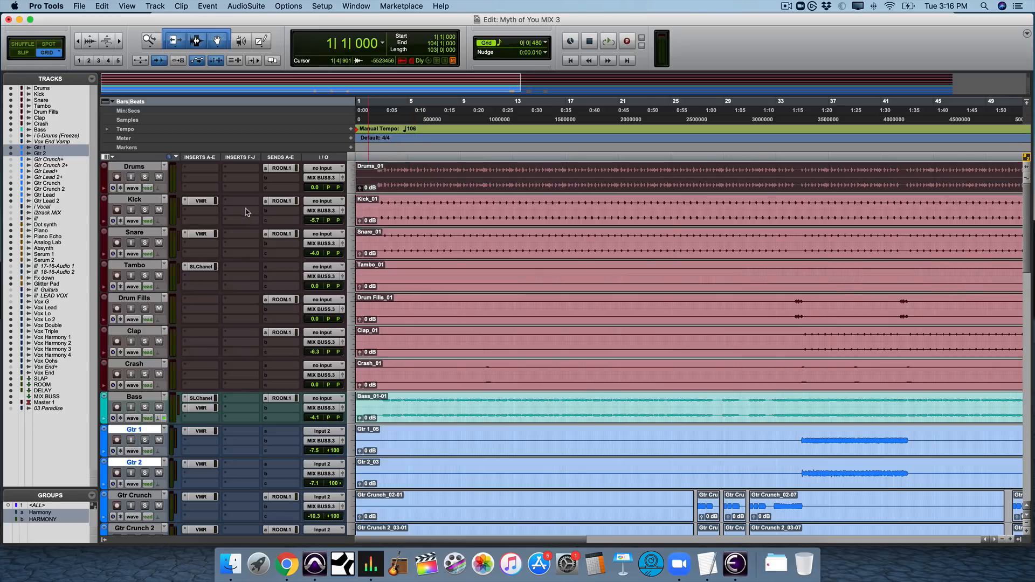
left_click(200, 201)
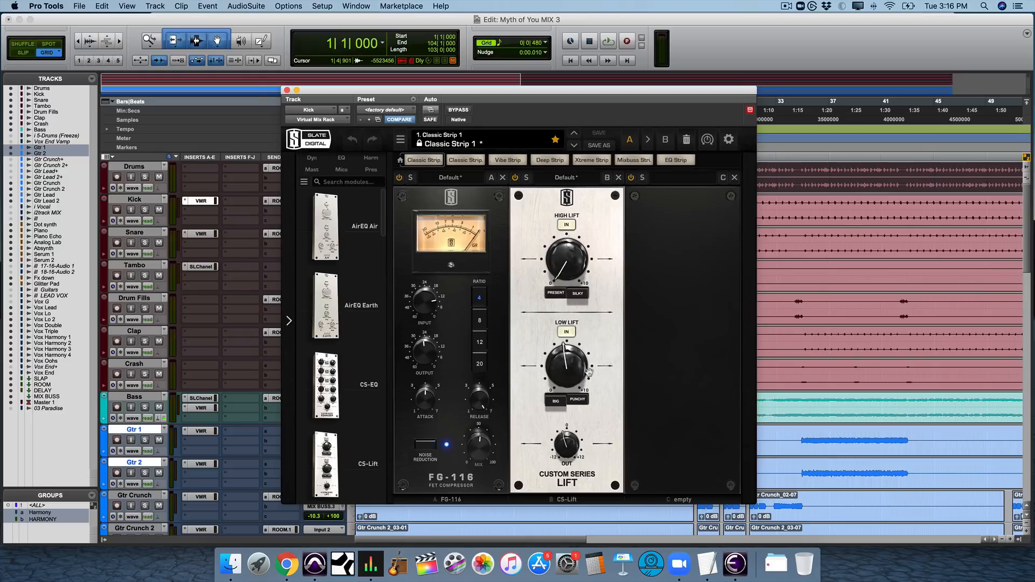
left_click(287, 91)
Step: Solo the Kick from about bar 2, beat 4 and compare its Virtual Mix Rack bypassed and active, ending with the plug-in closed and the Kick unsoloed
left_click(144, 209)
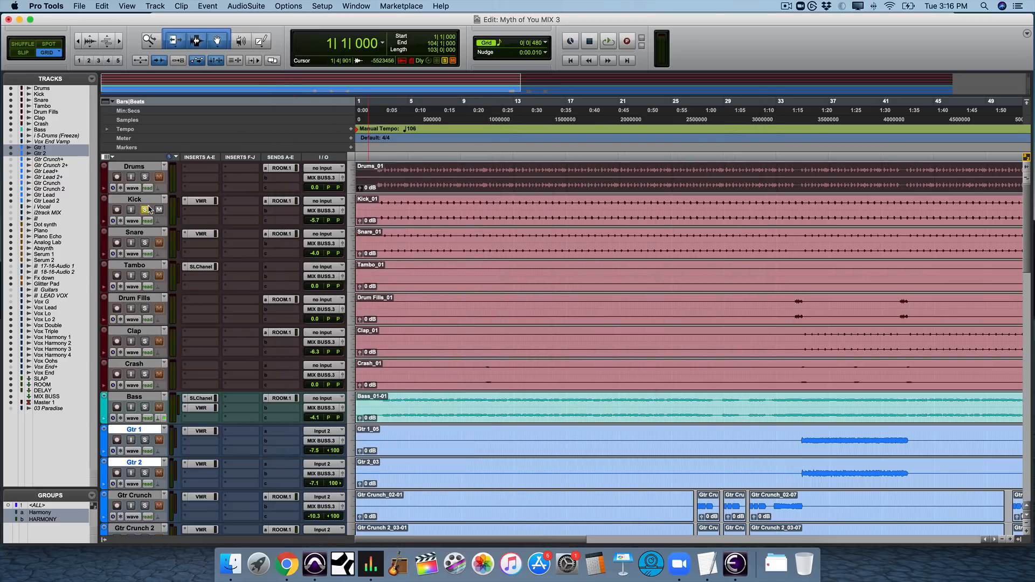
left_click(379, 204)
key("space")
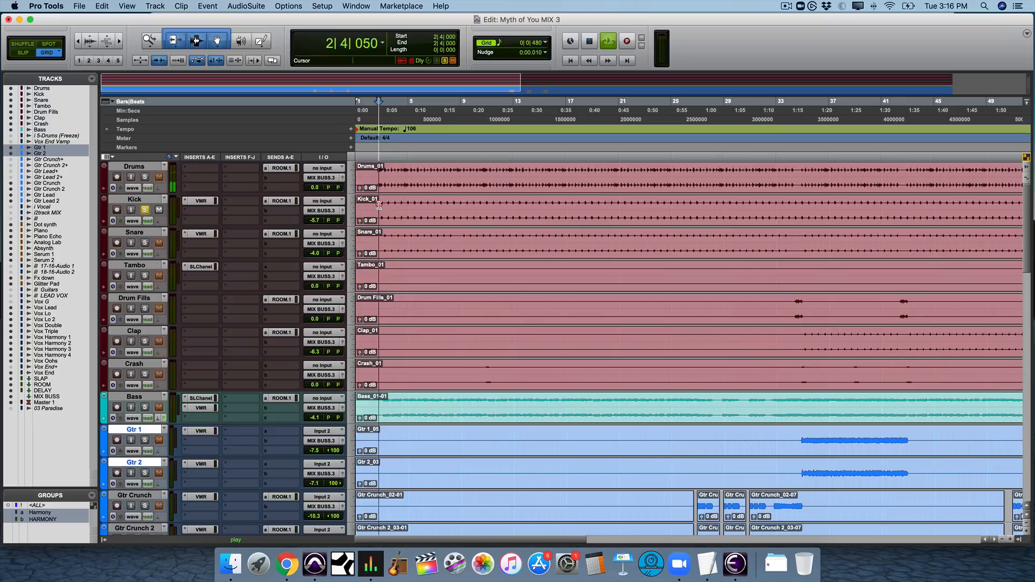
left_click(200, 201)
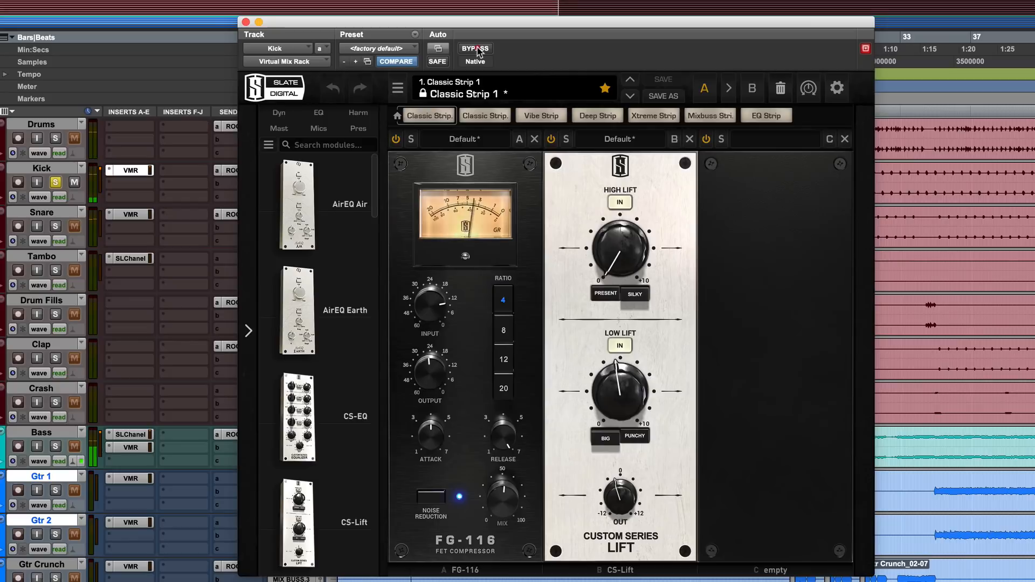
left_click(475, 48)
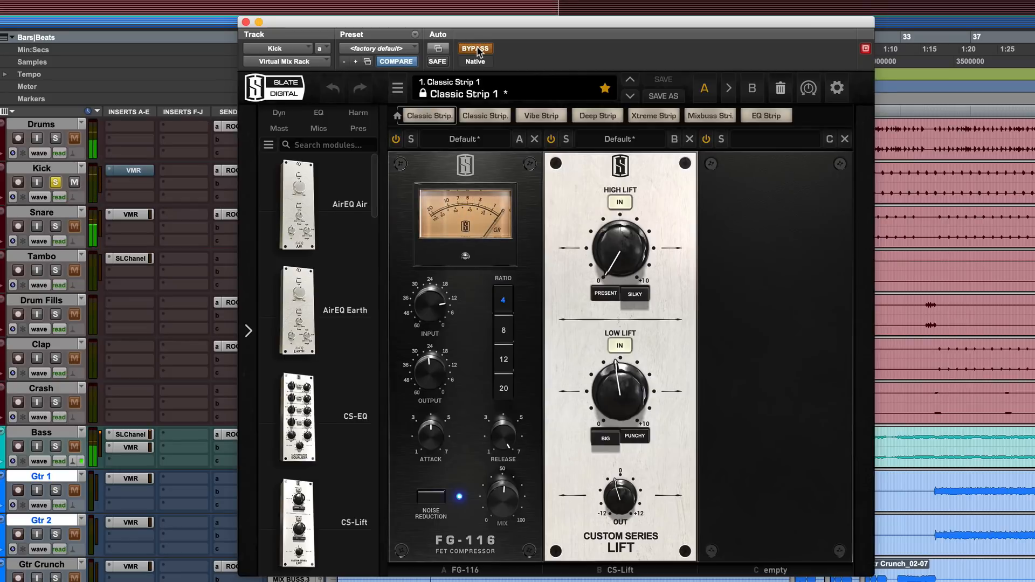
left_click(476, 49)
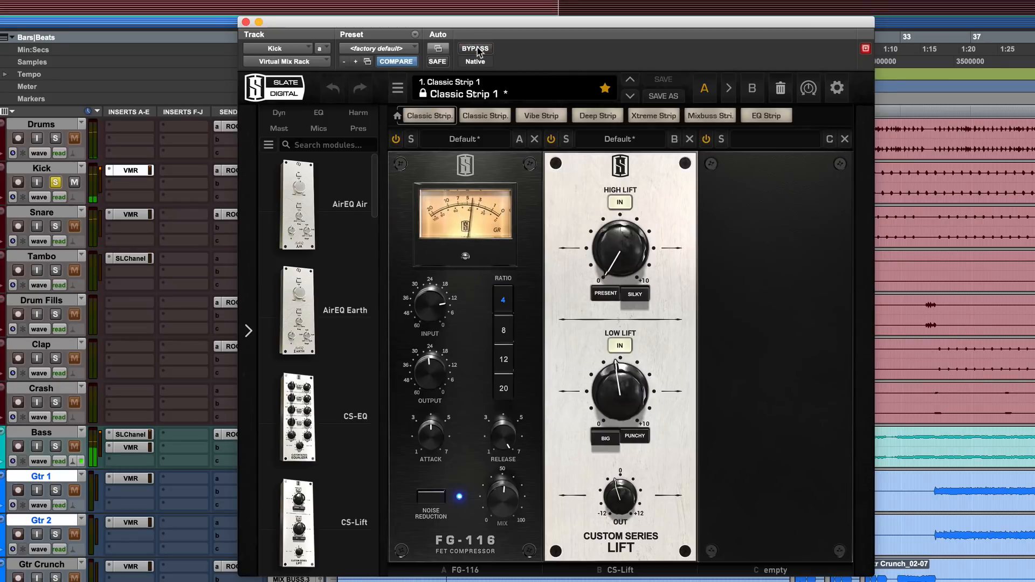
left_click(246, 22)
left_click(55, 183)
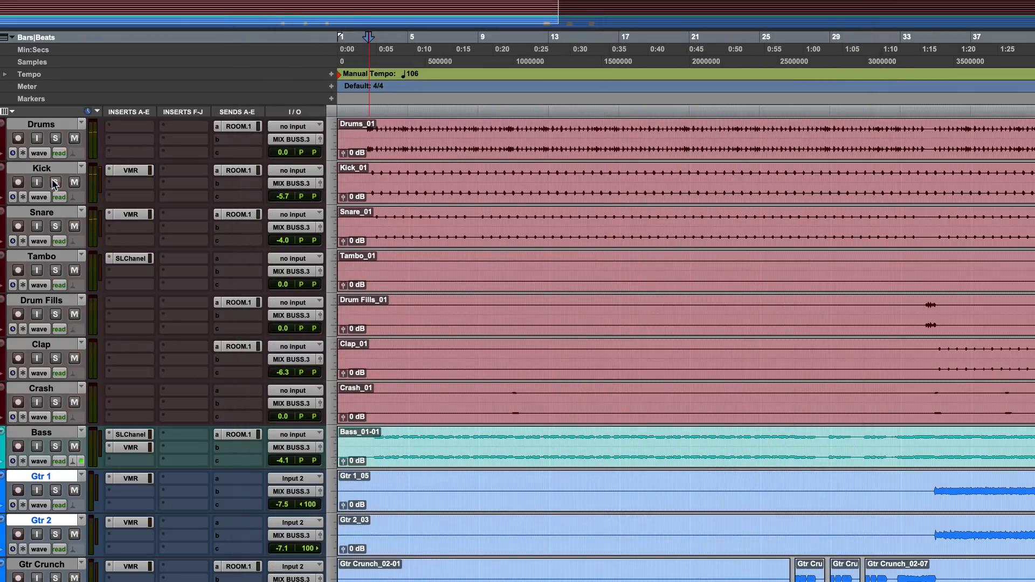
Step: Solo the Snare and compare its Virtual Mix Rack bypassed and active during playback, ending with the plug-in active and closed and the Snare unsoloed
left_click(55, 226)
left_click(129, 214)
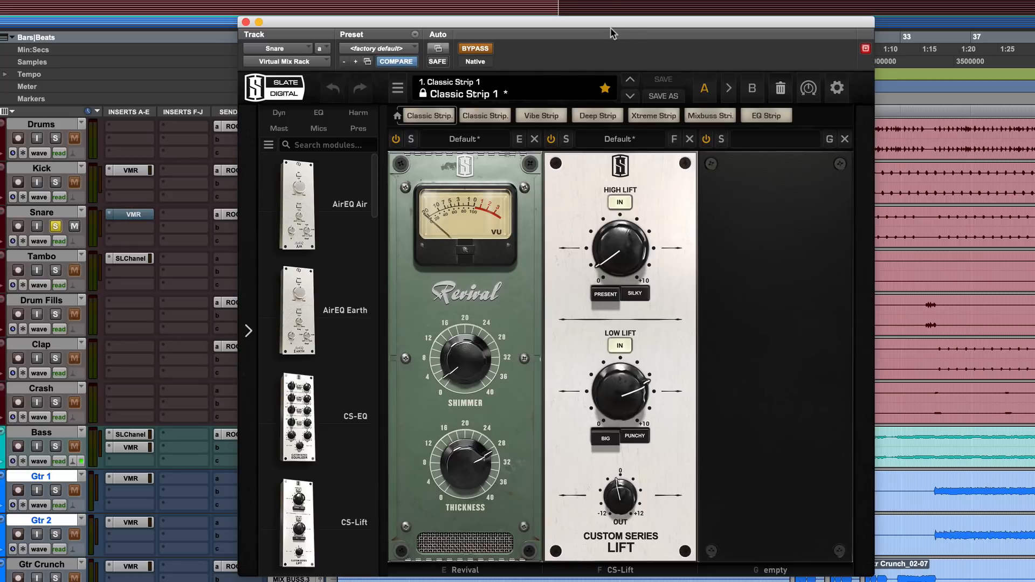
left_click_drag(615, 27, 783, 9)
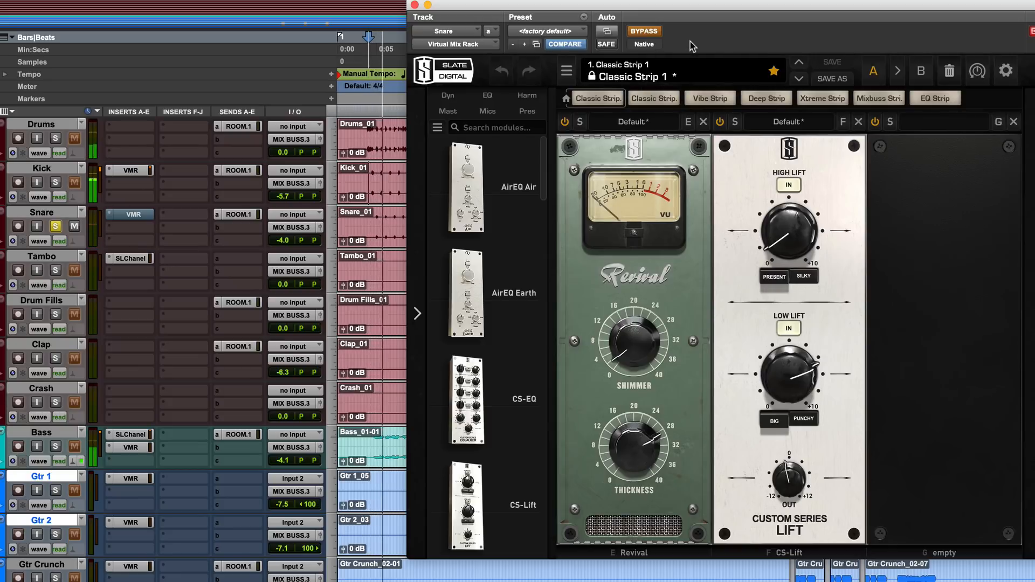
left_click(654, 31)
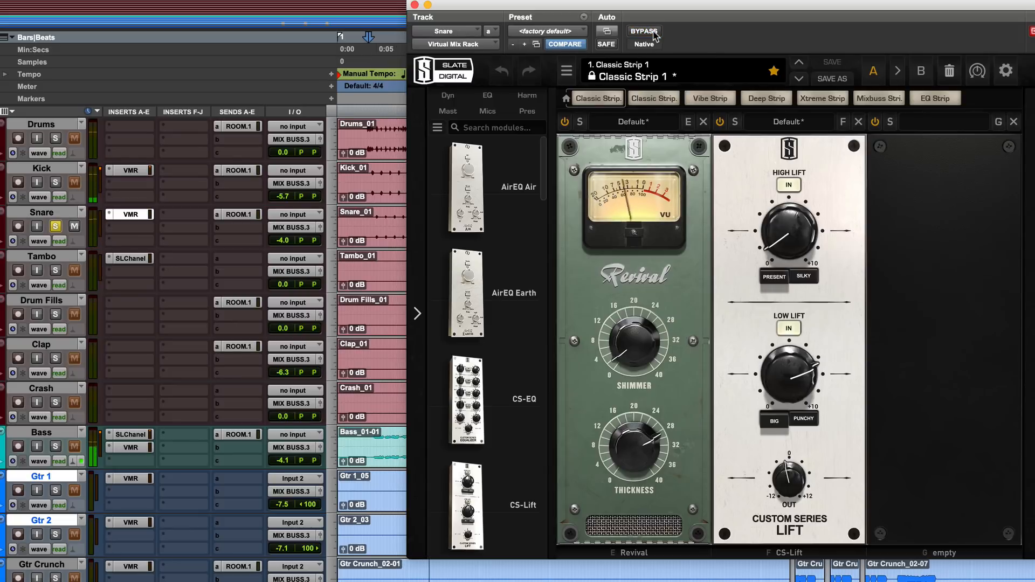
left_click(653, 31)
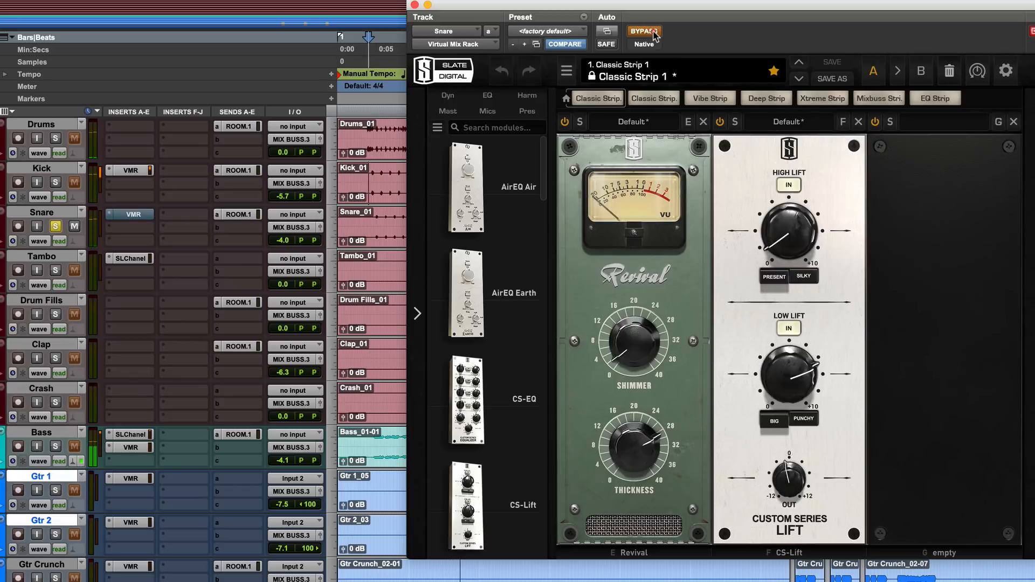
left_click(654, 31)
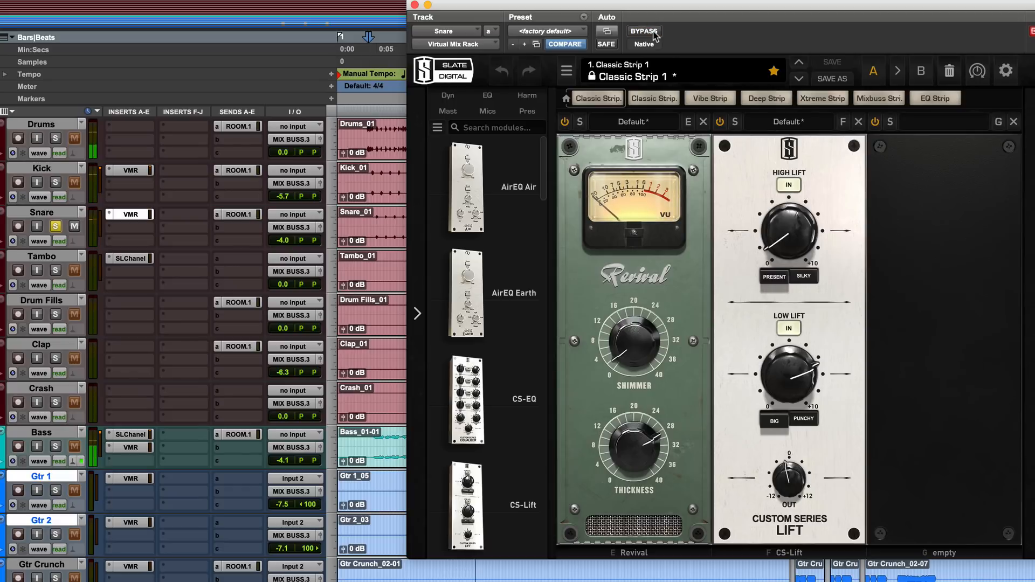
left_click(414, 5)
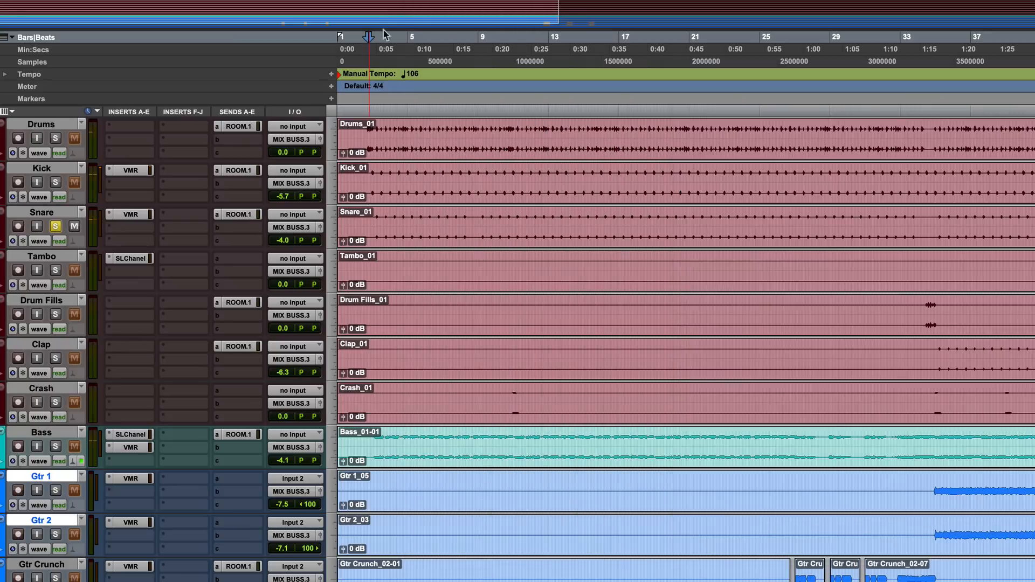
left_click(55, 226)
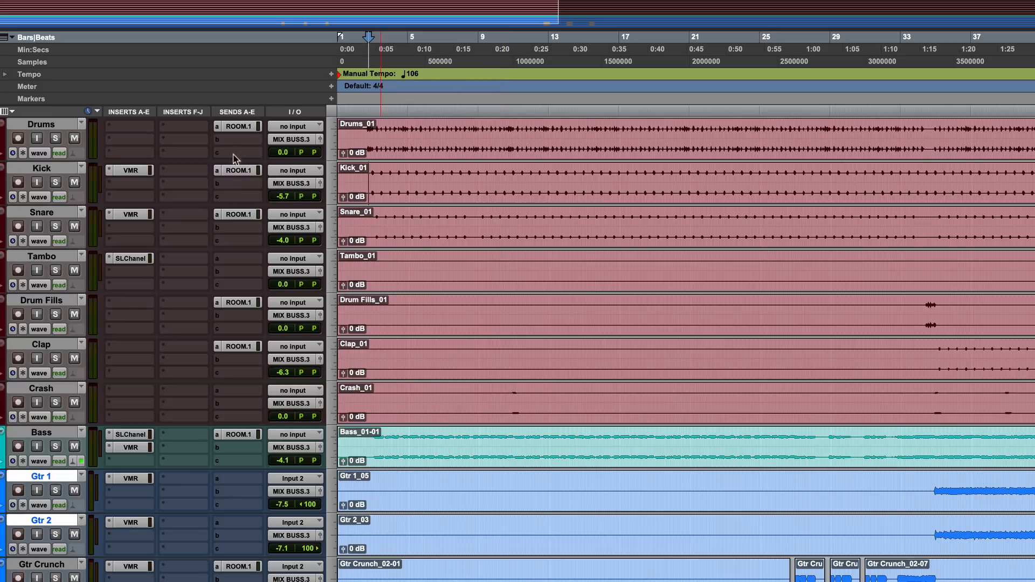
Step: Audition the Drums track in solo with its ROOM.1 send active, and unsolo it
left_click(55, 138)
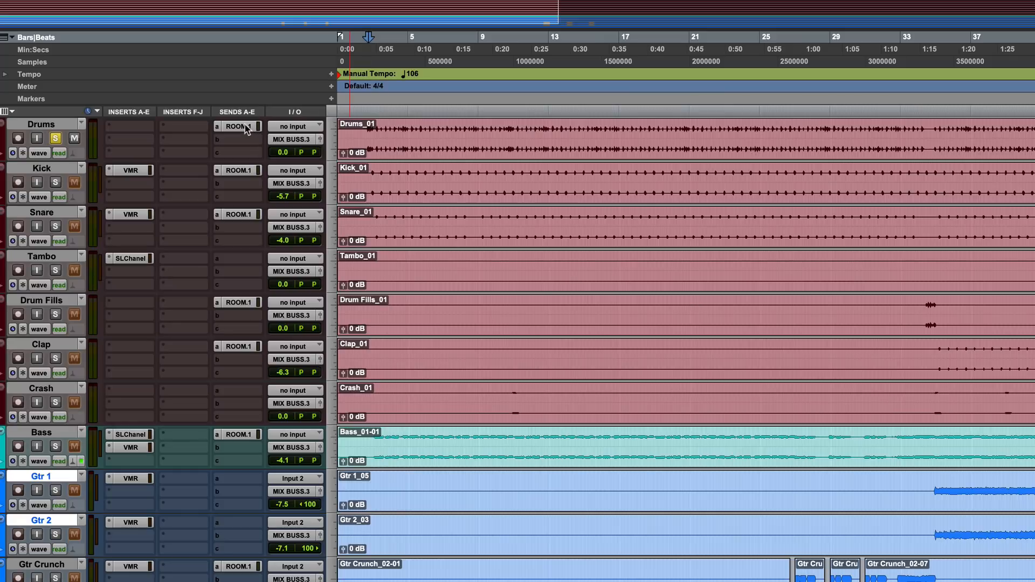
key("space")
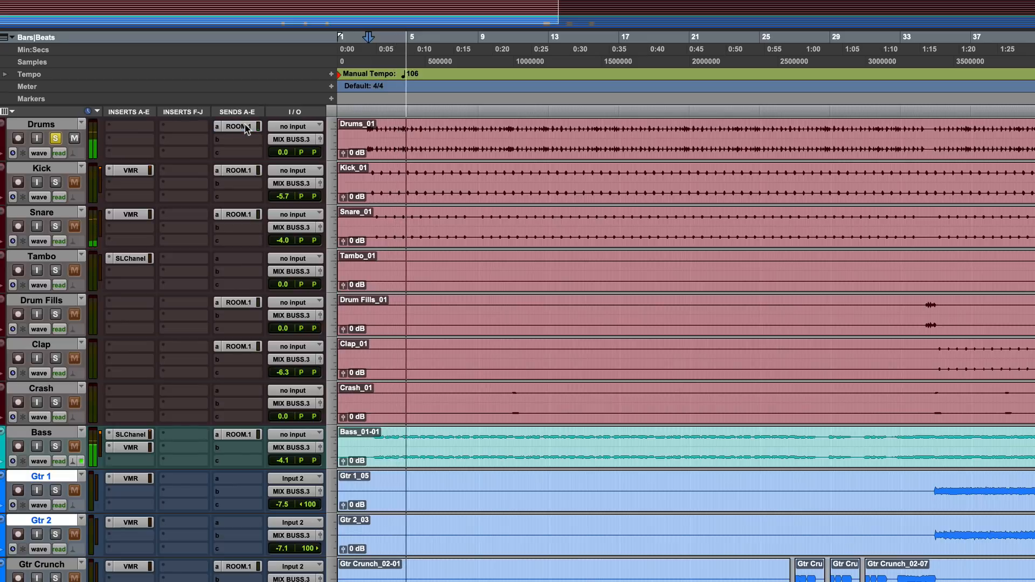
key("space")
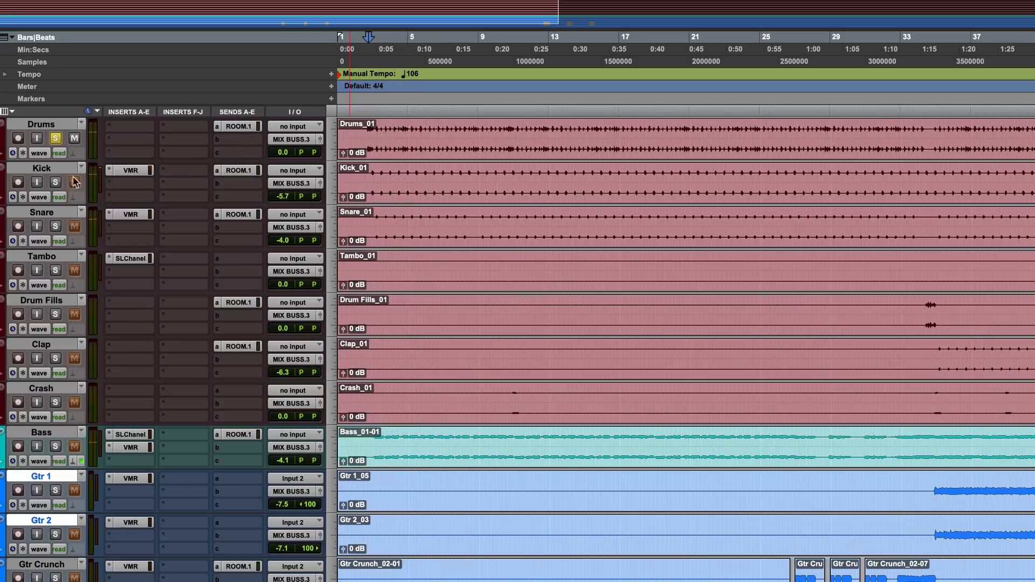
left_click(54, 138)
Step: Solo the Kick and Snare together and audition them with both ROOM.1 sends muted
left_click(54, 183)
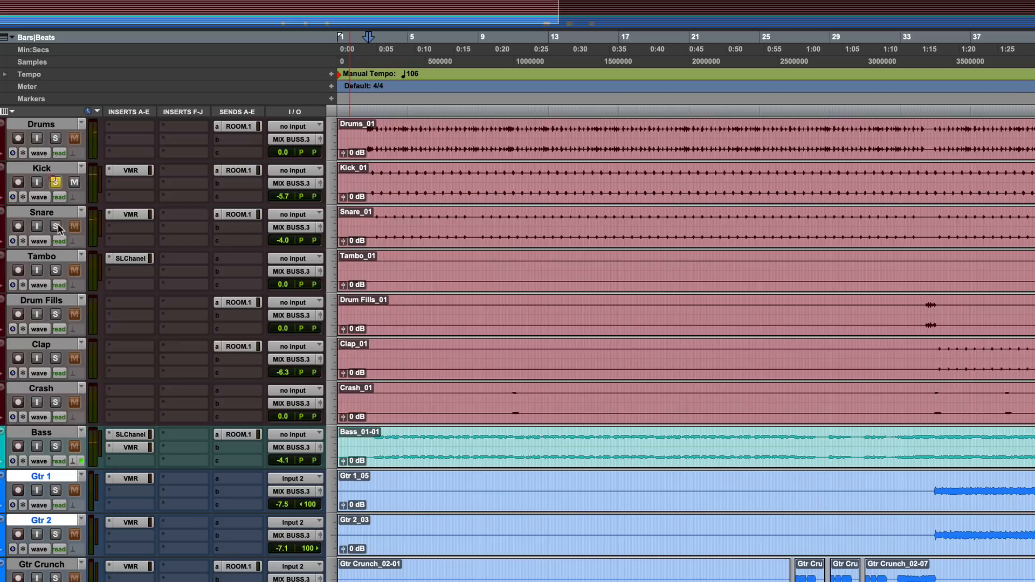
left_click(55, 226)
left_click(248, 172)
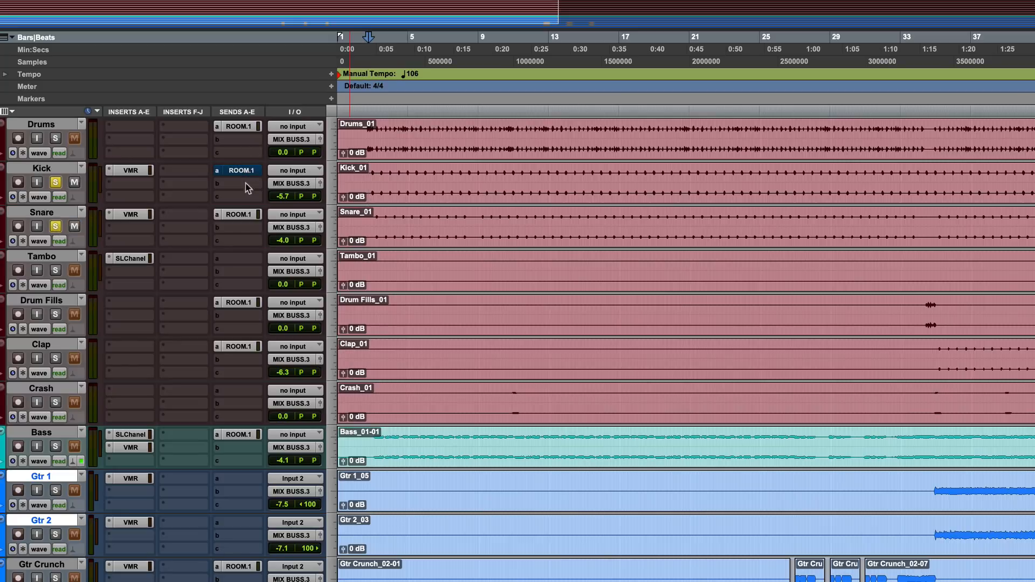
left_click(243, 216)
key("space")
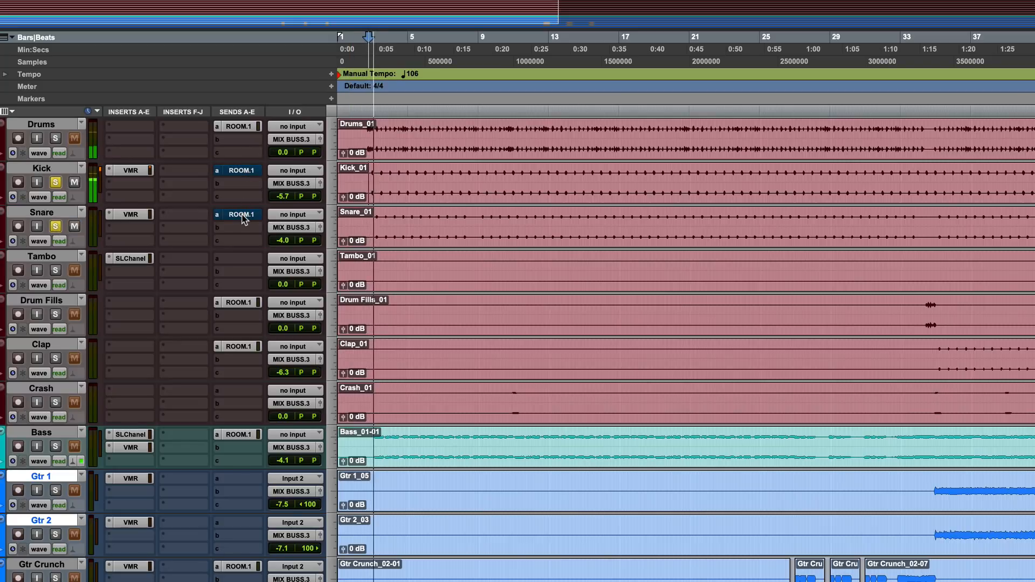
key("space")
Step: Unmute the ROOM.1 sends on the Kick and Snare, audition the pair with reverb, and clear all solos
left_click(246, 172)
left_click(248, 216)
key("space")
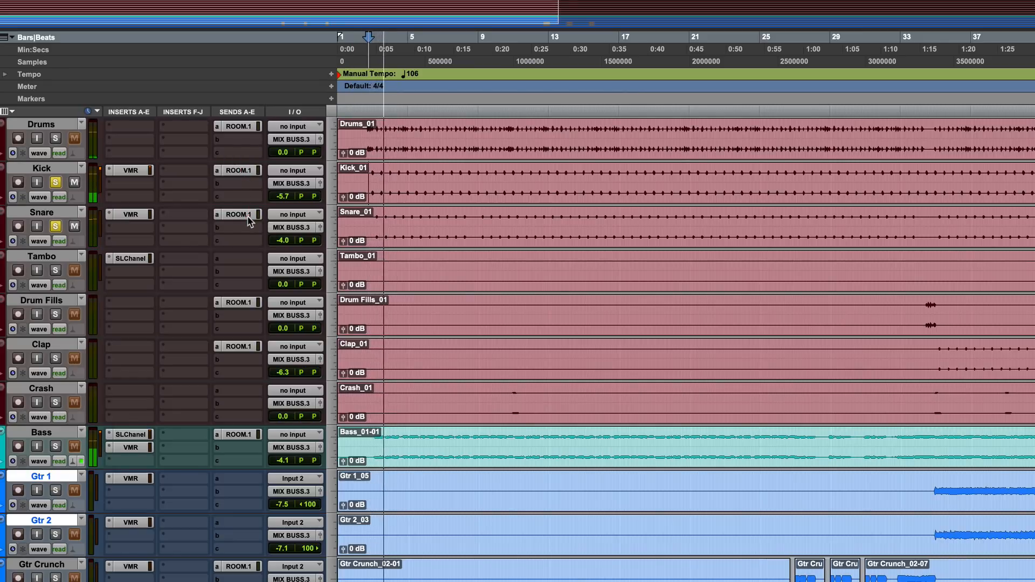
key("space")
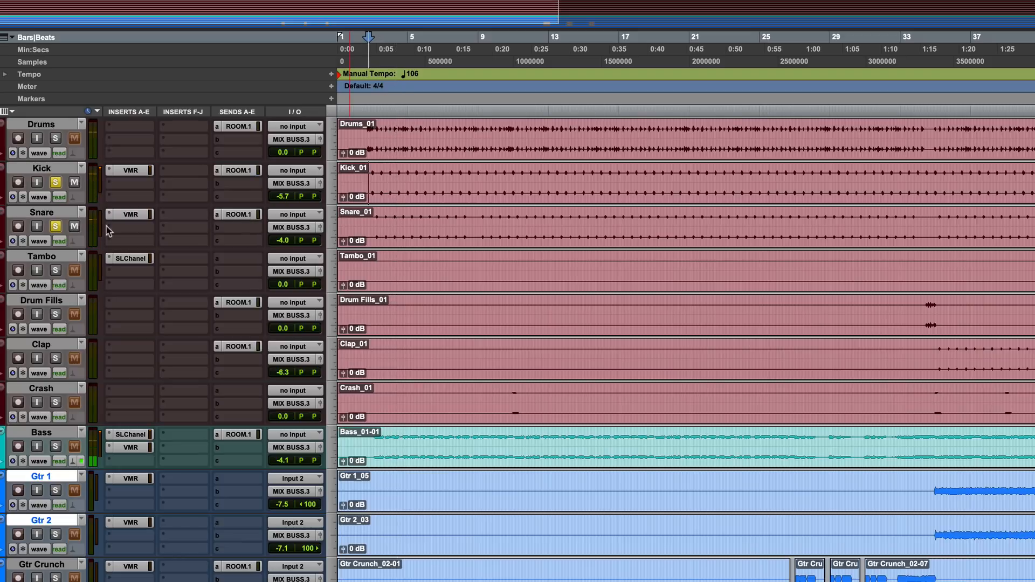
left_click(54, 226, "alt")
Step: Play the full mix from about bar 25, just ahead of the first short Gtr Crunch and Gtr Crunch 2 clips
scroll(466, 222, "down", 3)
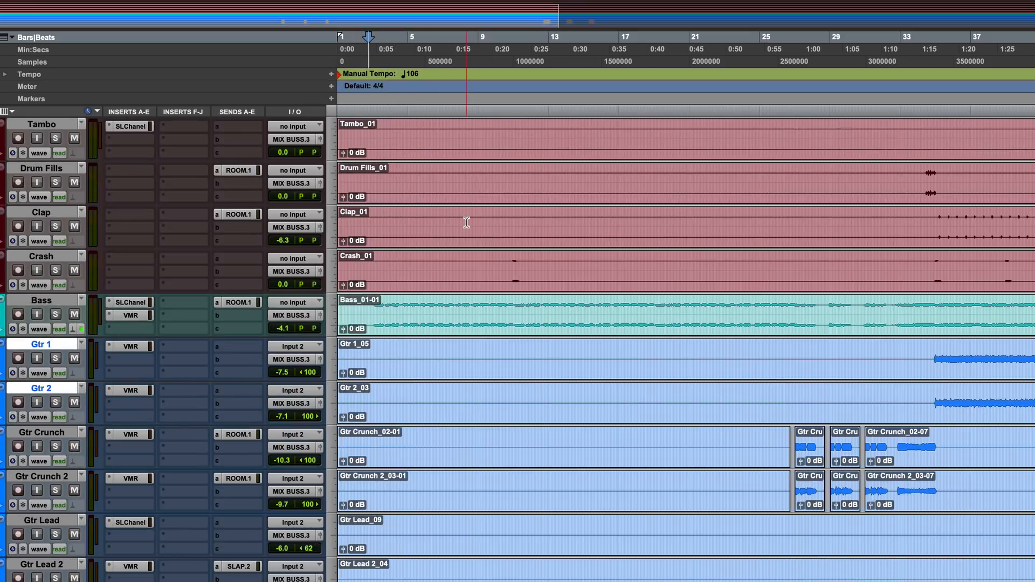
scroll(532, 248, "down", 3)
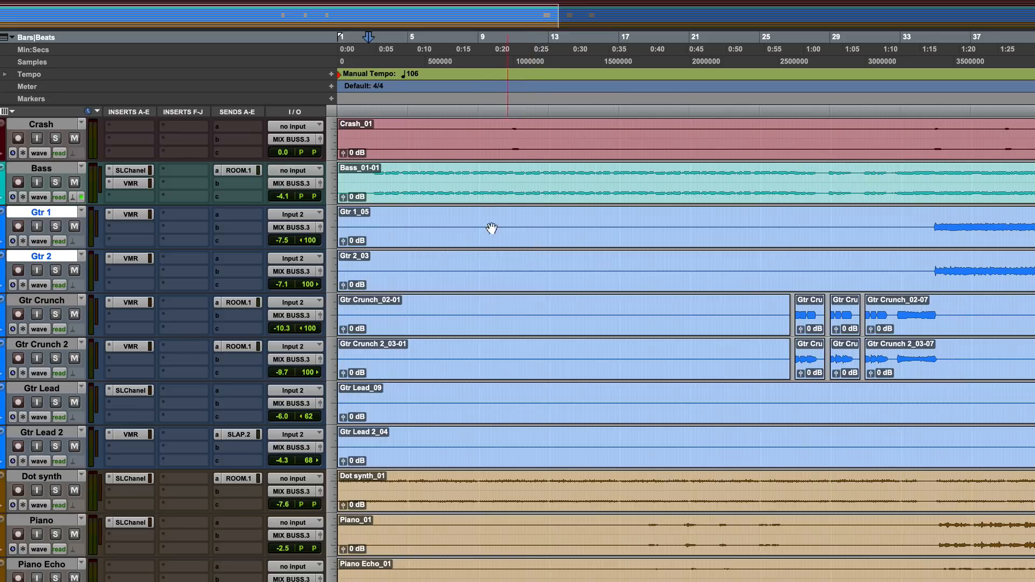
scroll(489, 225, "down", 4)
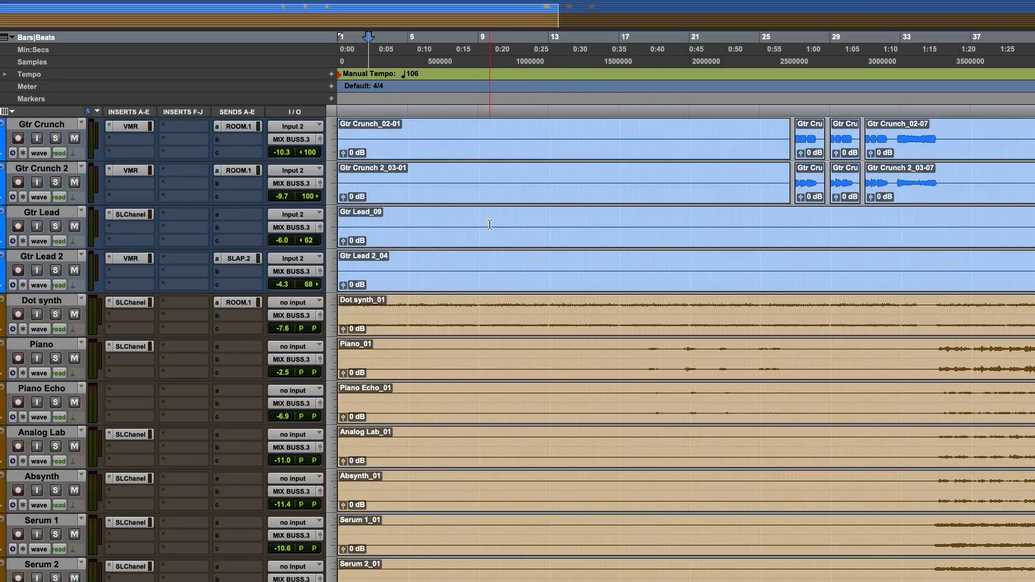
scroll(489, 224, "up", 3)
scroll(647, 227, "down", 5)
scroll(816, 232, "up", 3)
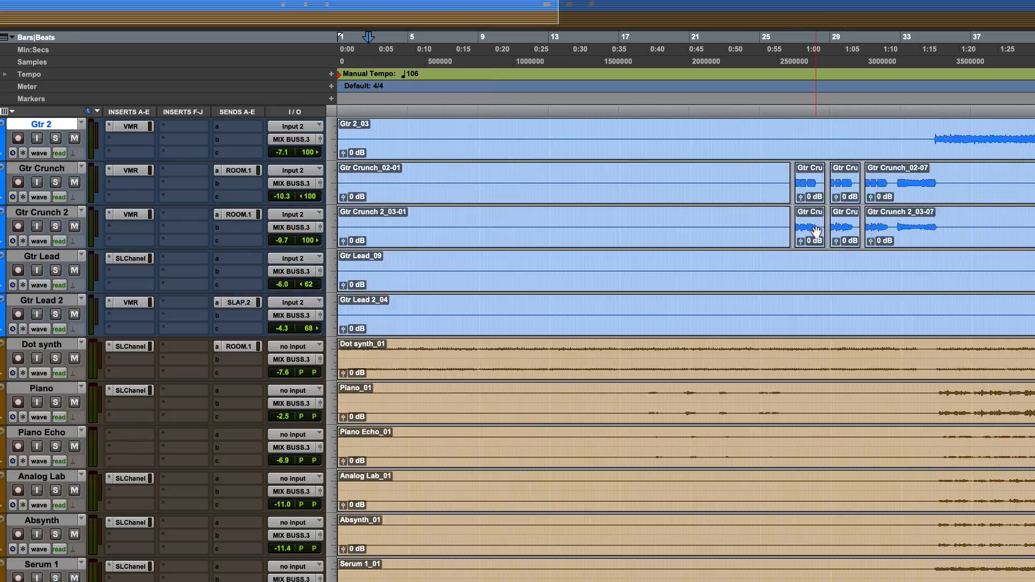
scroll(816, 232, "up", 5)
scroll(816, 232, "right", 15)
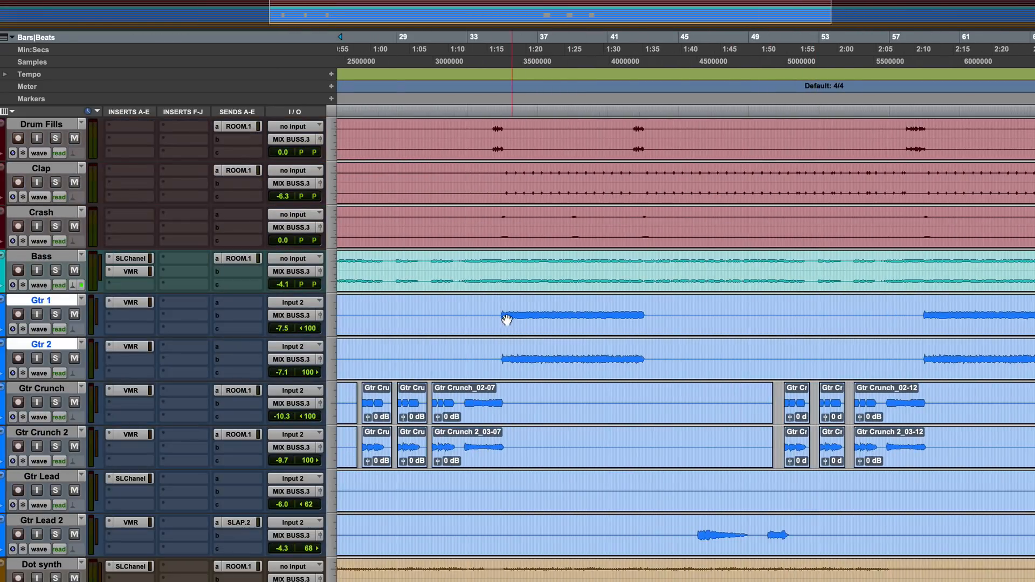
scroll(494, 310, "left", 3)
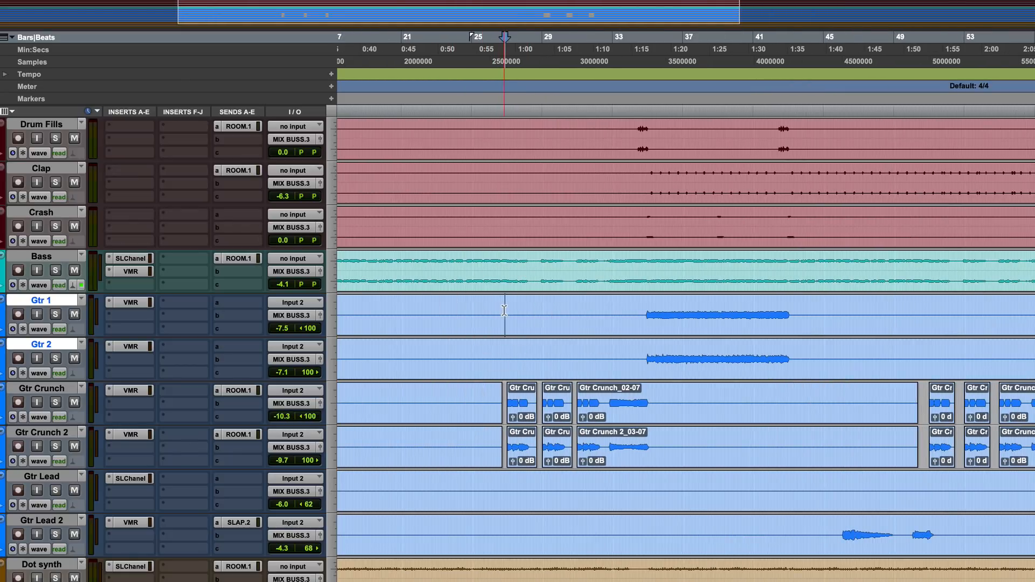
left_click(473, 311)
key("space")
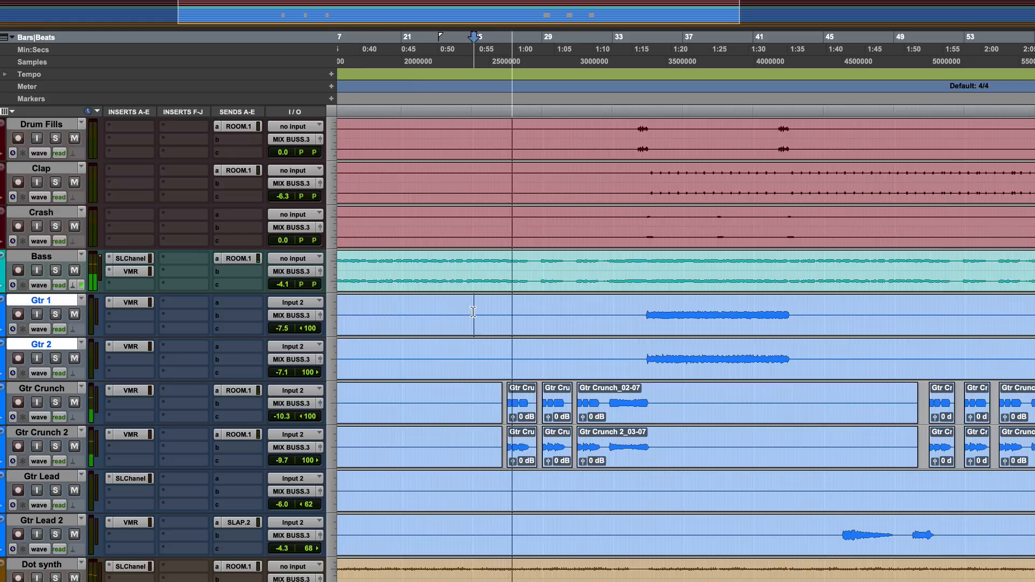
Step: Stop the mix, solo Gtr Crunch and Gtr Crunch 2 together, and audition them from their first short clips
key("space")
left_click(56, 403)
left_click(55, 447)
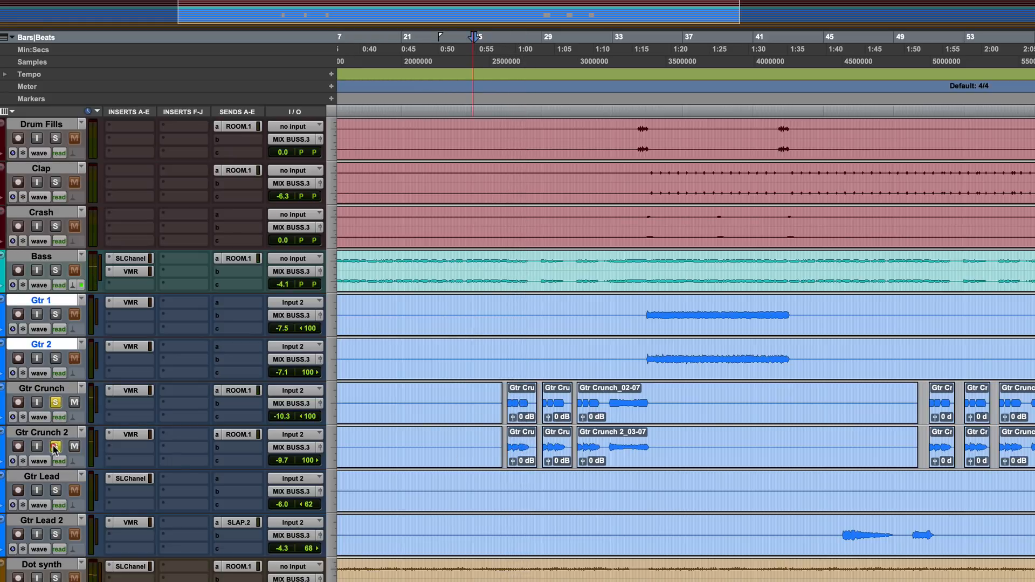
left_click(522, 459)
key("space")
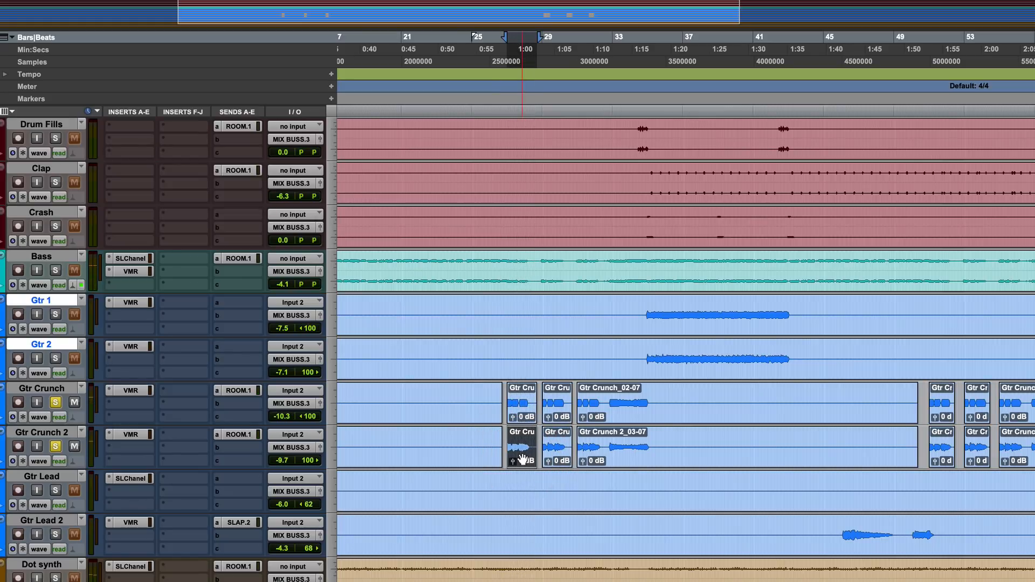
key("space")
key("space")
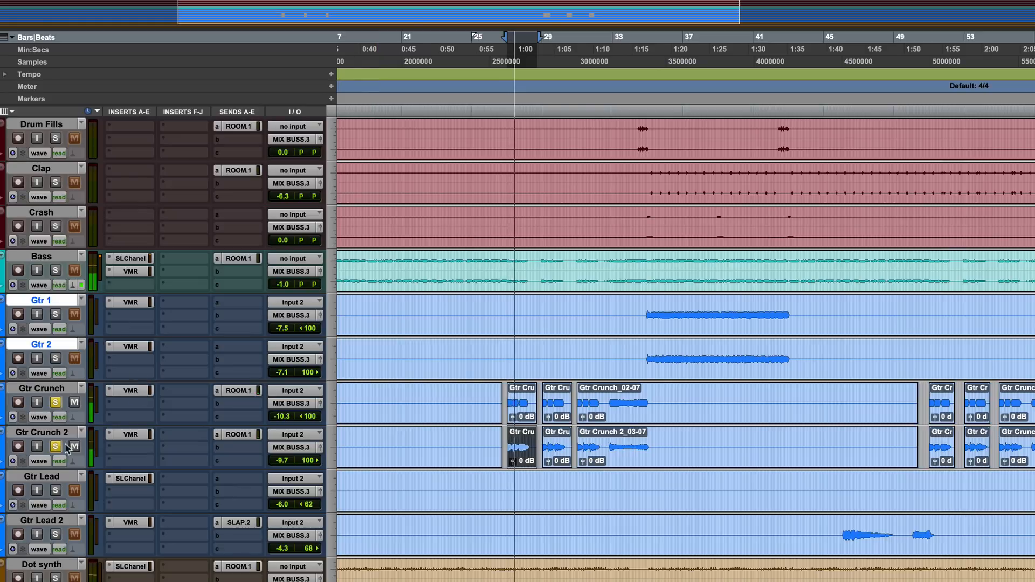
key("space")
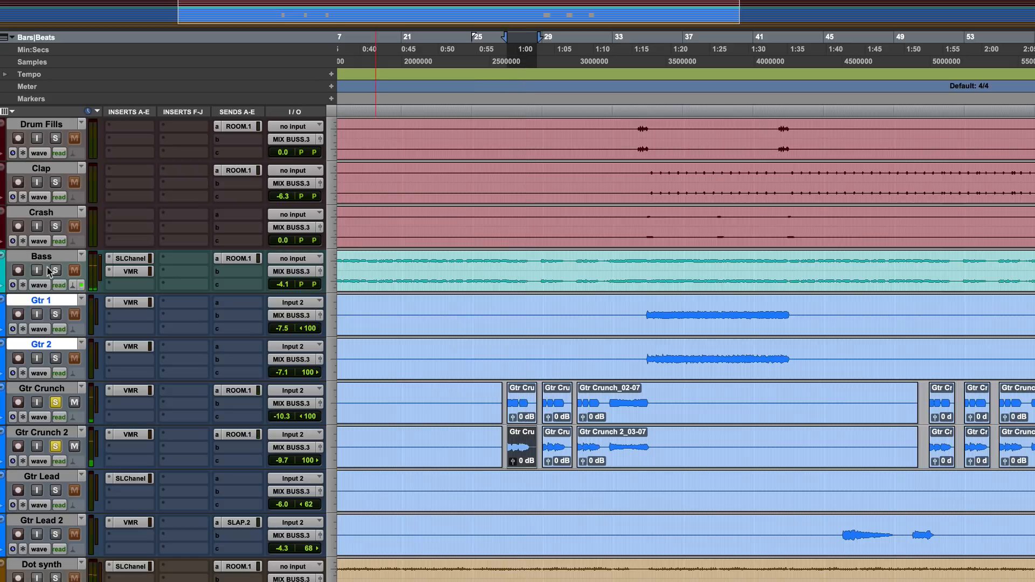
Step: Add the Bass to the soloed crunch guitars and audition all three tracks through the first short clips
left_click(56, 270)
key("space")
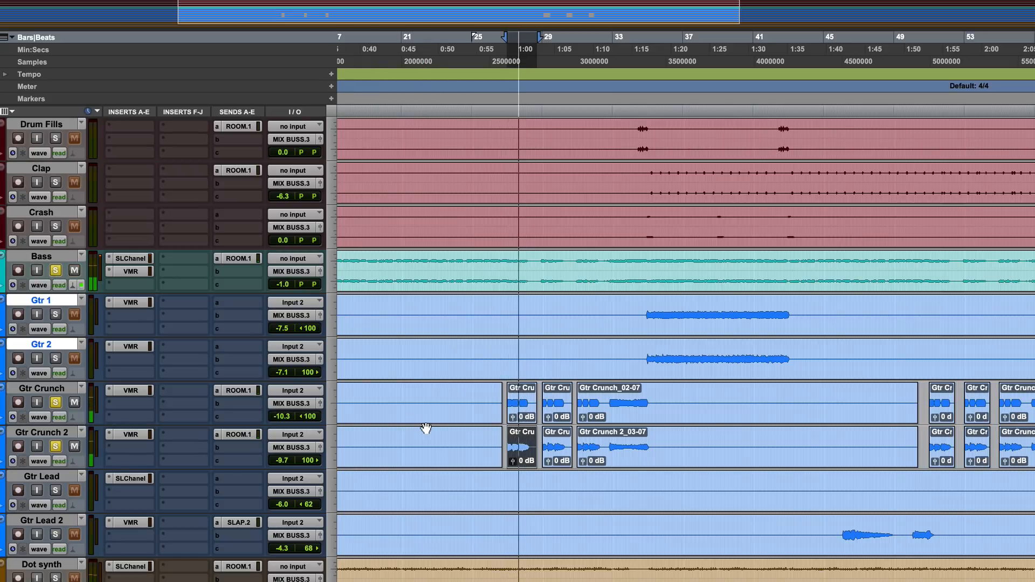
key("space")
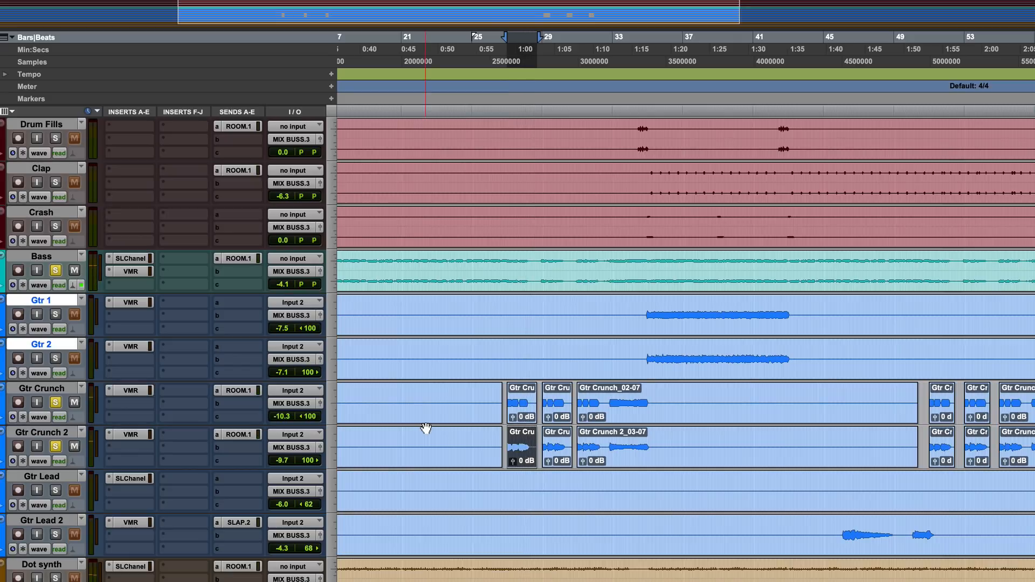
key("space")
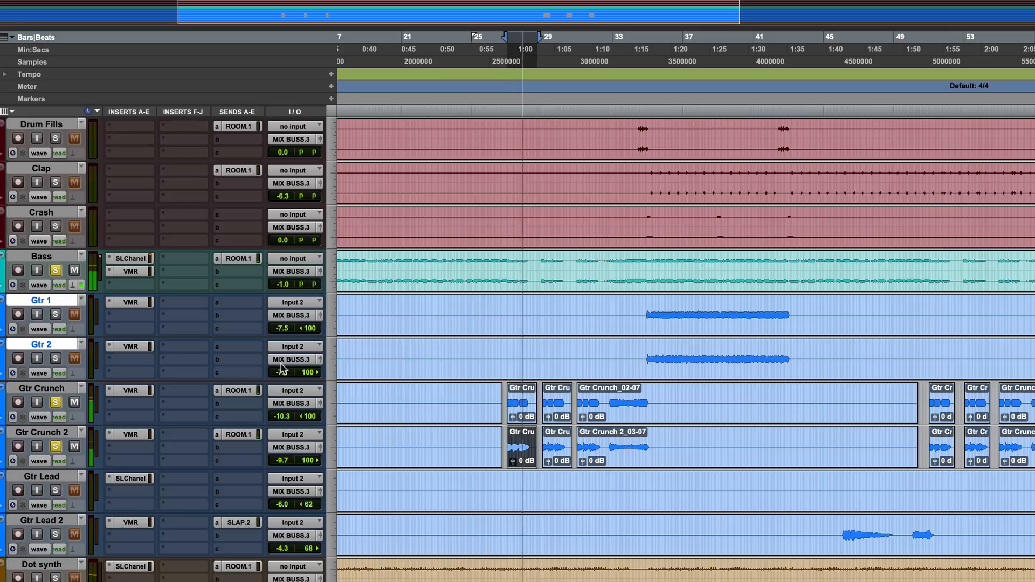
key("space")
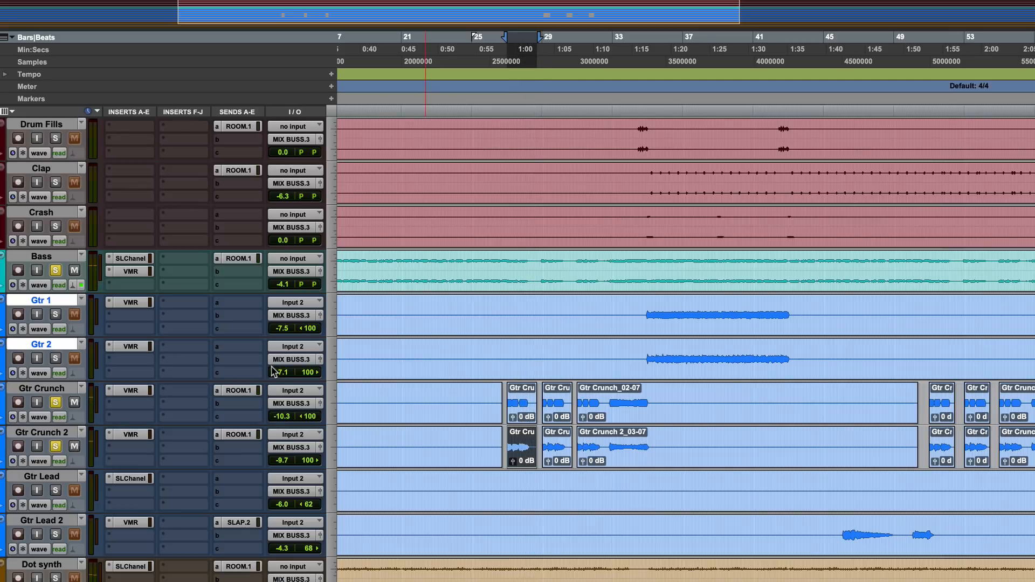
Step: Mark the Bass passage that runs under the first short Gtr Crunch clips, around bars 27 to 28
left_click(504, 434)
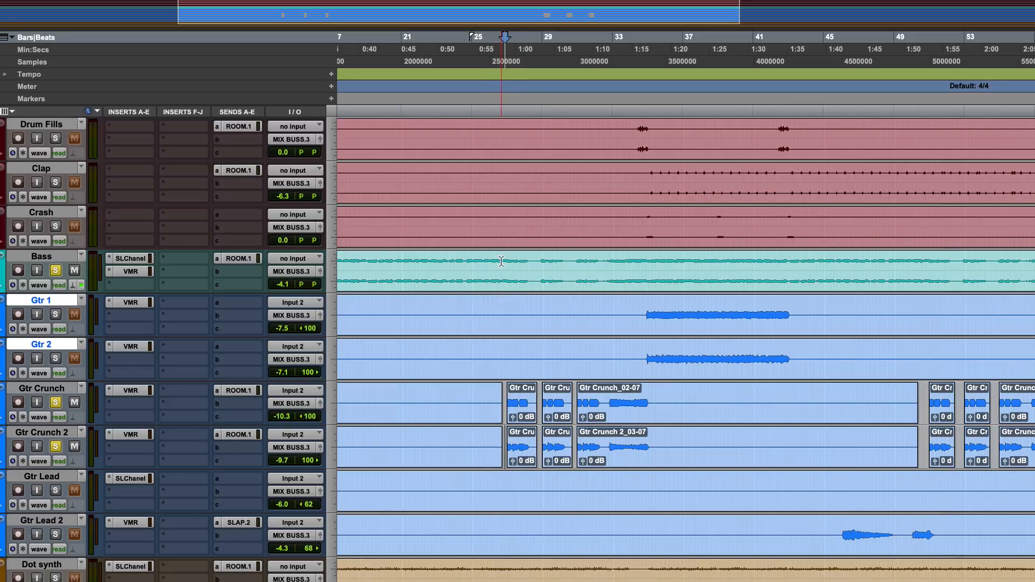
left_click_drag(501, 262, 532, 268)
left_click(530, 266)
Step: Examine the London module in the VMR inserts of Gtr Crunch 2 and Gtr Crunch, and close the plug-in window
left_click(132, 435)
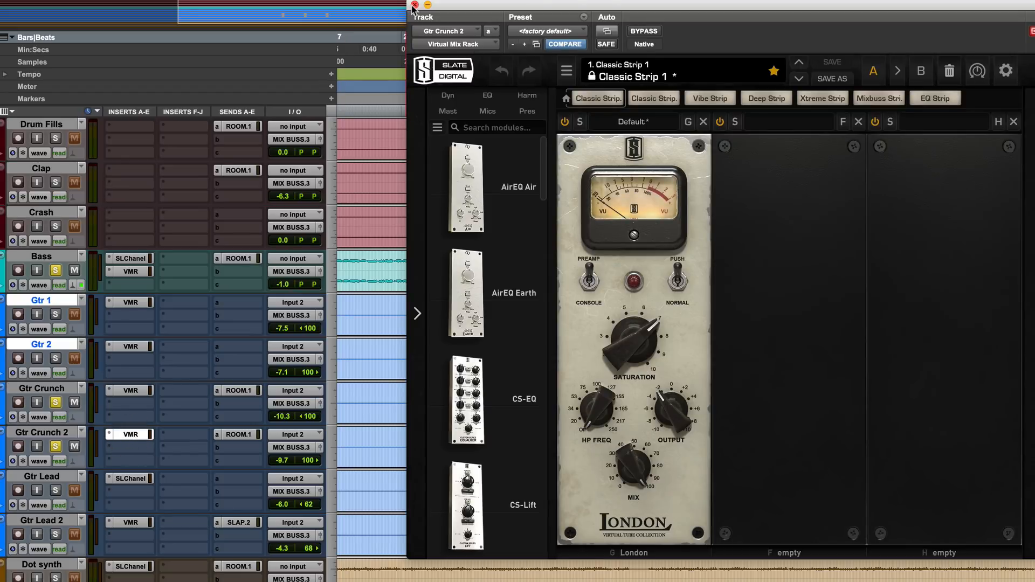
left_click(137, 392)
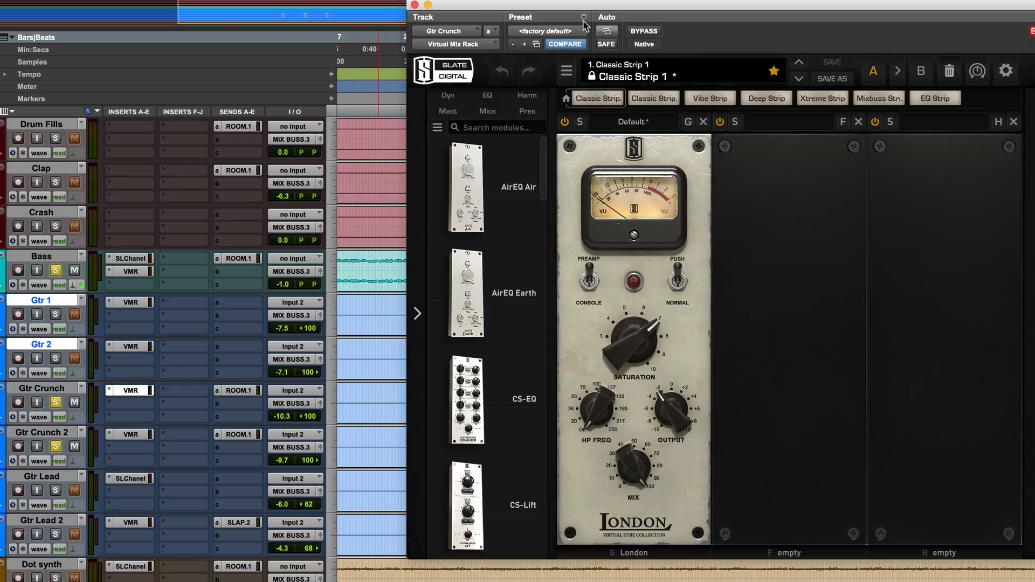
left_click(414, 5)
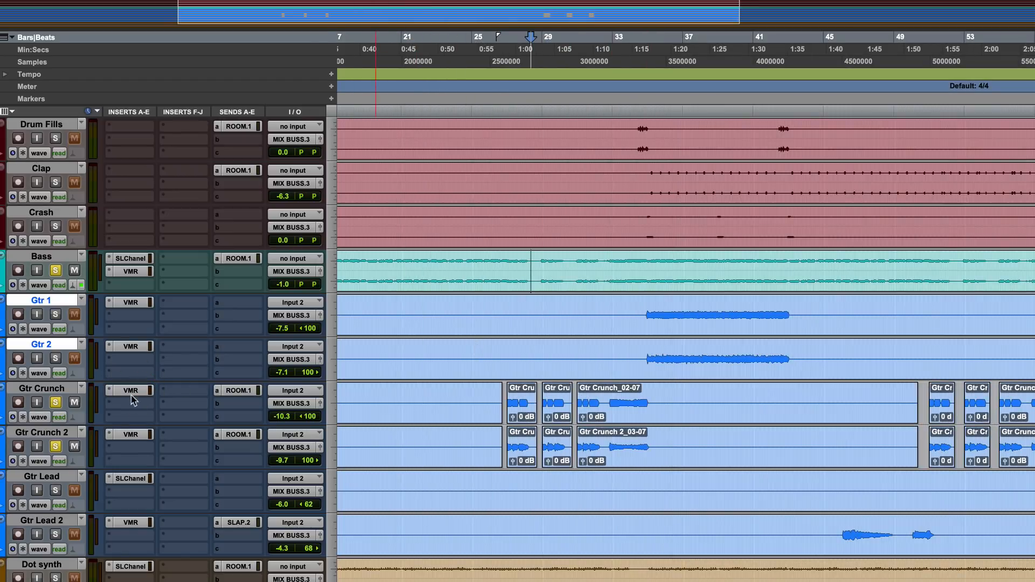
Step: Unsolo both crunch guitars and the Bass, and set playback to start just ahead of the Gtr 1 and Gtr 2 parts
left_click(55, 447)
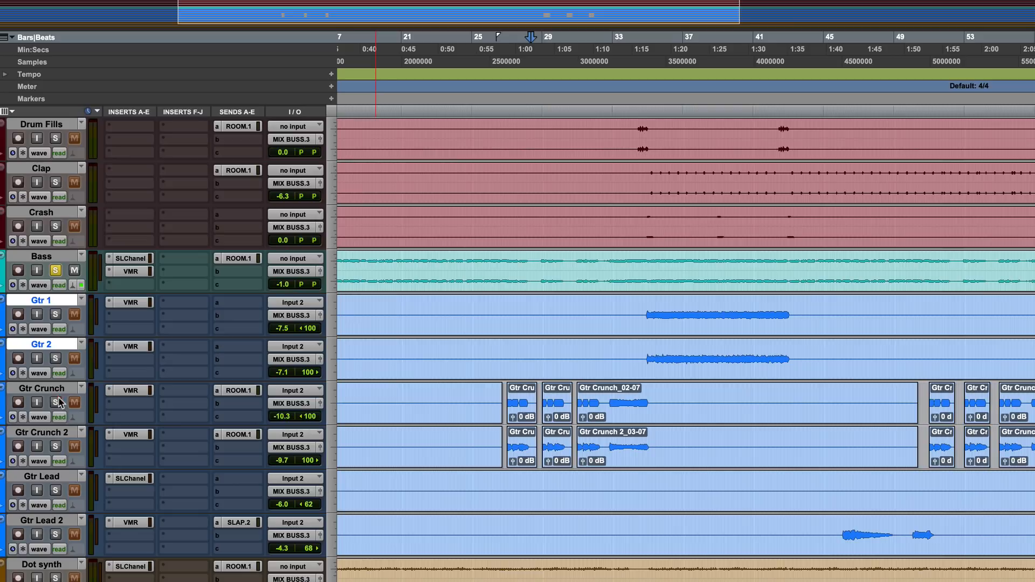
left_click(55, 270)
left_click(642, 349)
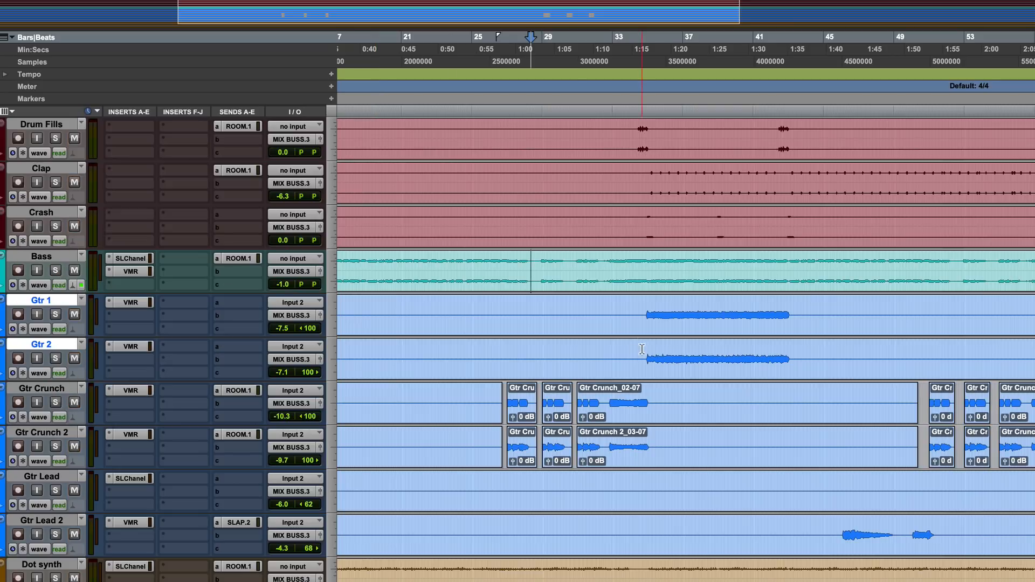
left_click(638, 320)
Step: Mute the vocal tracks from Vox Lead through Vox Harmony 4
scroll(74, 533, "down", 6)
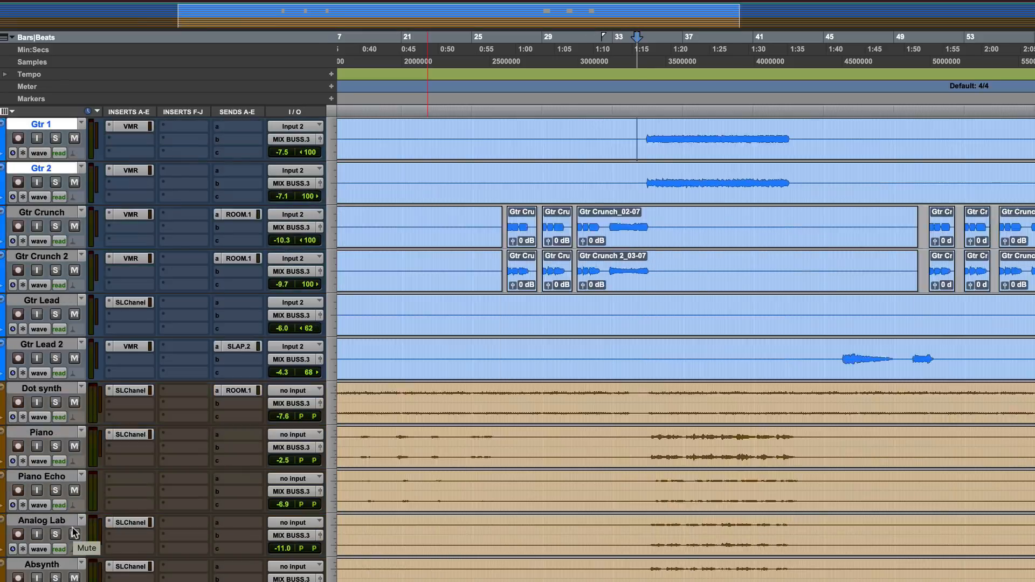
scroll(73, 532, "down", 3)
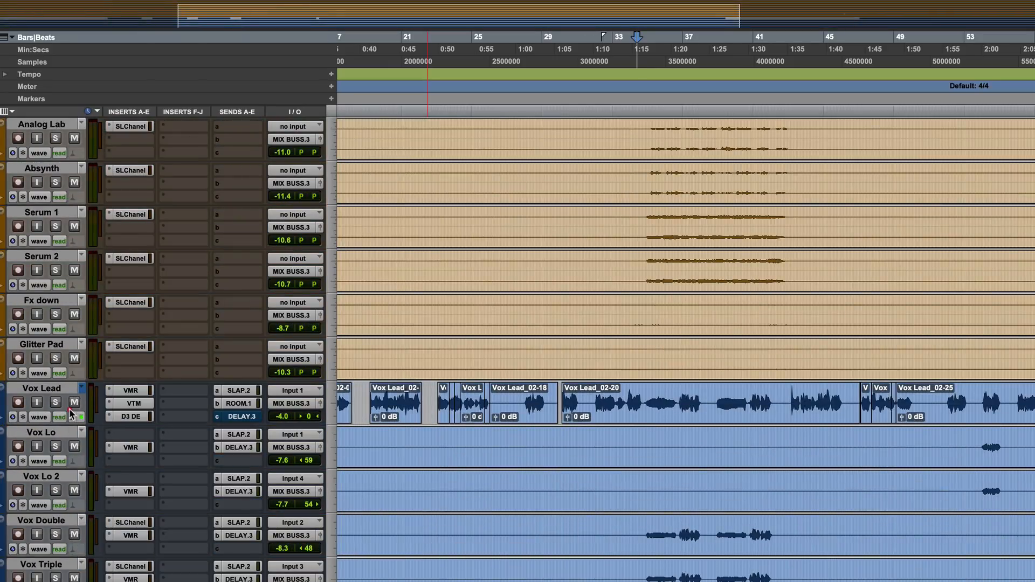
left_click(74, 446)
left_click(75, 402)
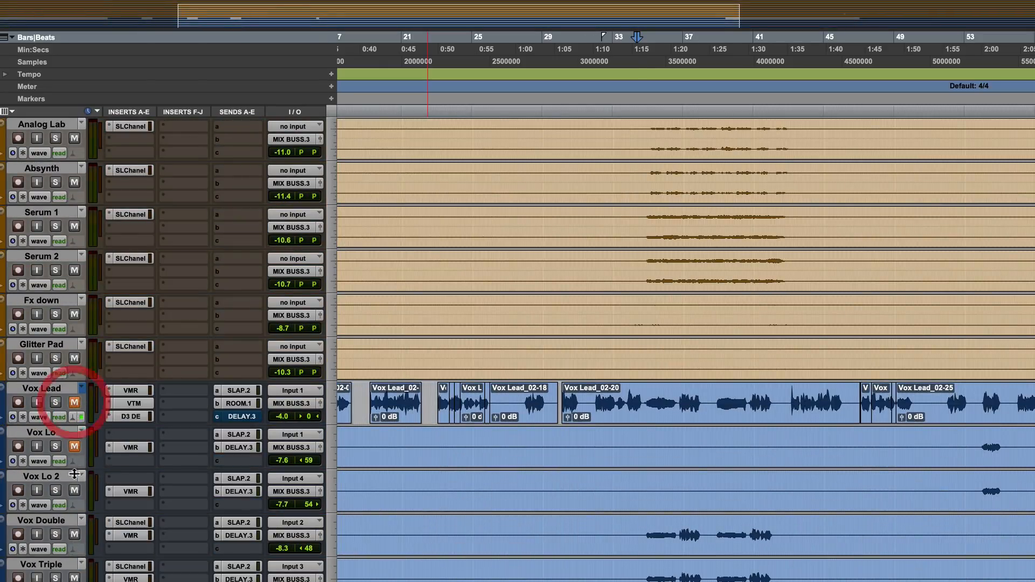
left_click(74, 490)
left_click(75, 534)
scroll(77, 533, "down", 3)
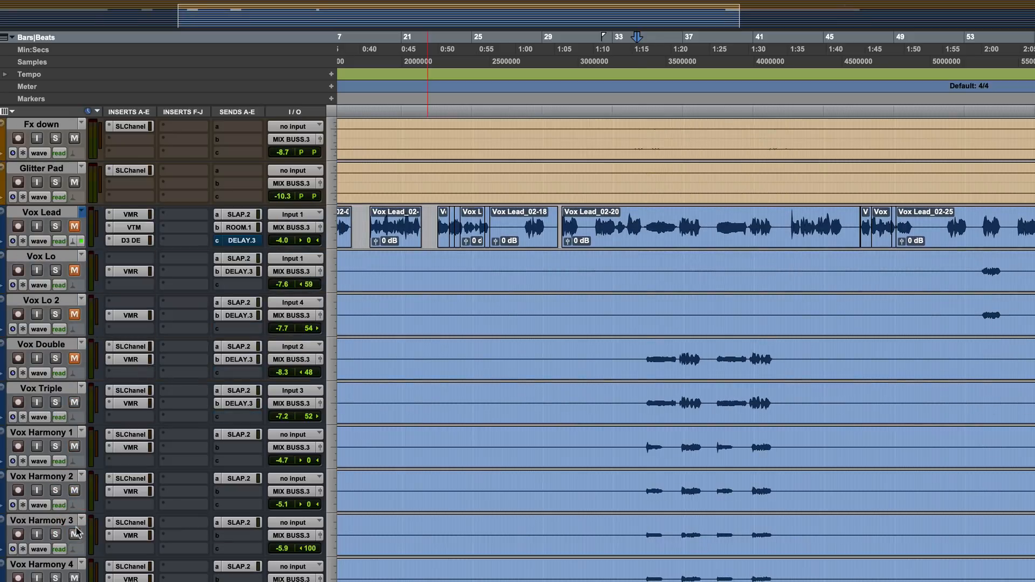
left_click(75, 402)
left_click(74, 446)
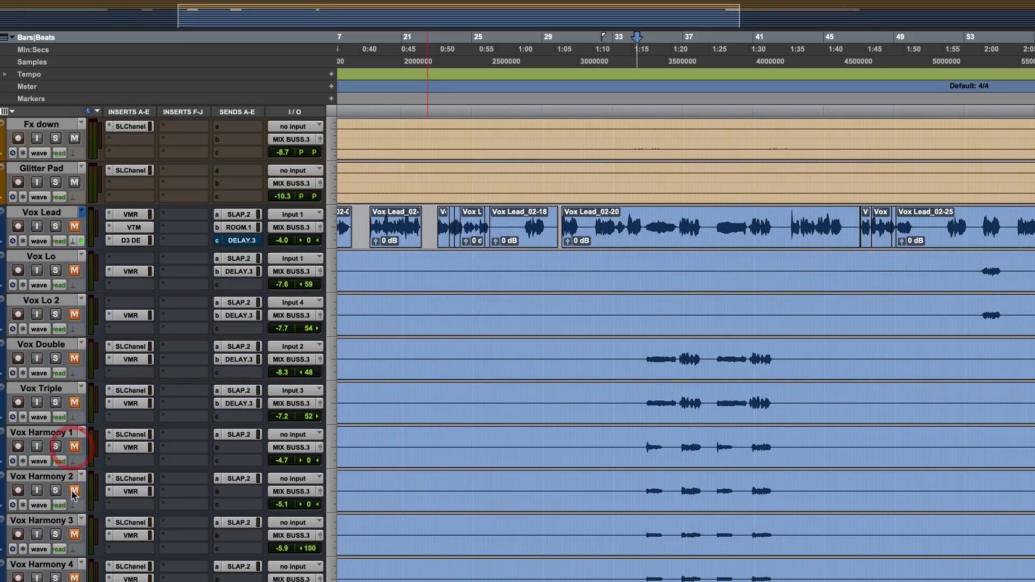
Step: Play the mix without vocals through the start of the Gtr 1 and Gtr 2 parts, and solo both guitars
scroll(530, 455, "up", 2)
scroll(530, 455, "up", 10)
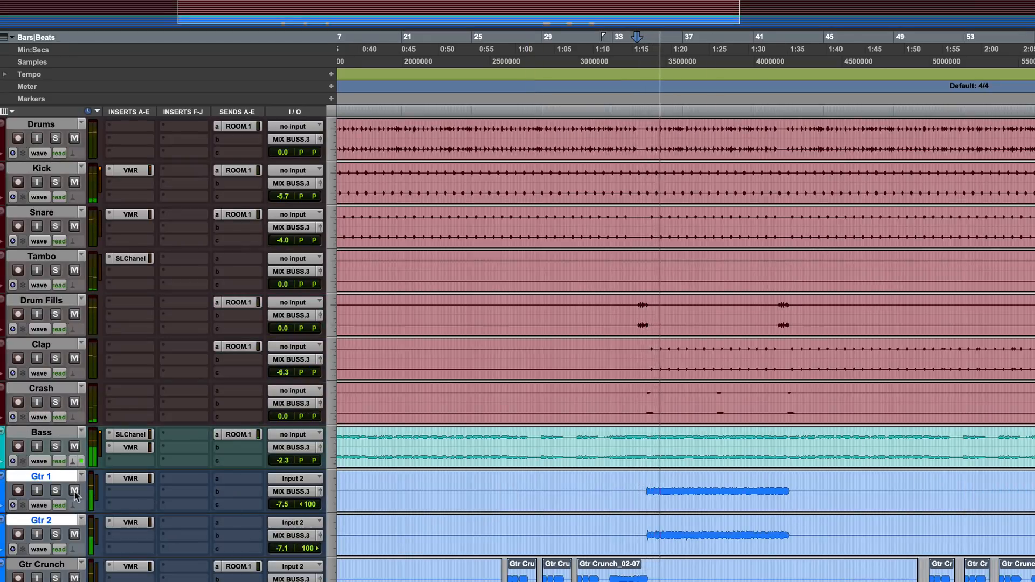
left_click(55, 490)
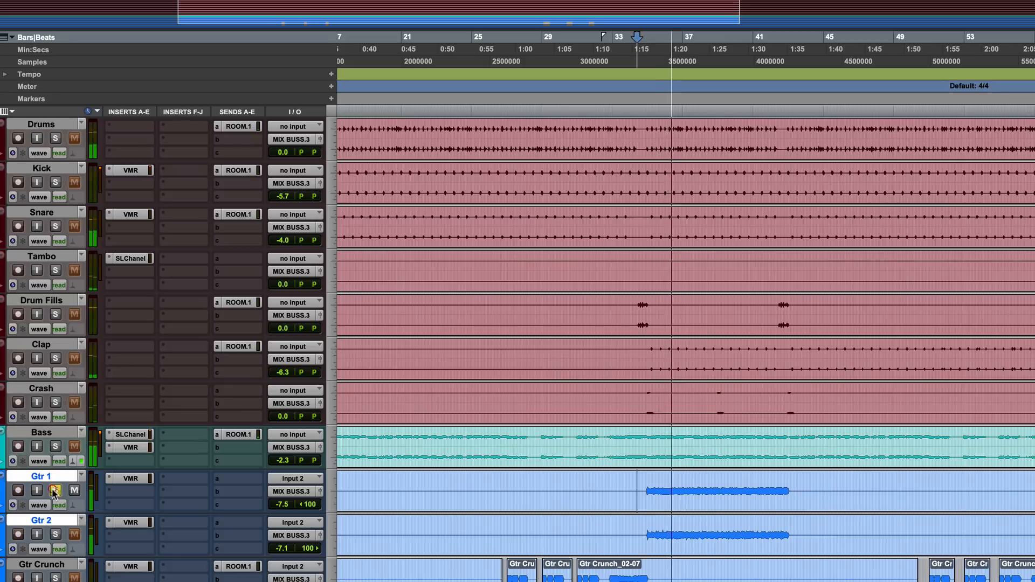
left_click(55, 534)
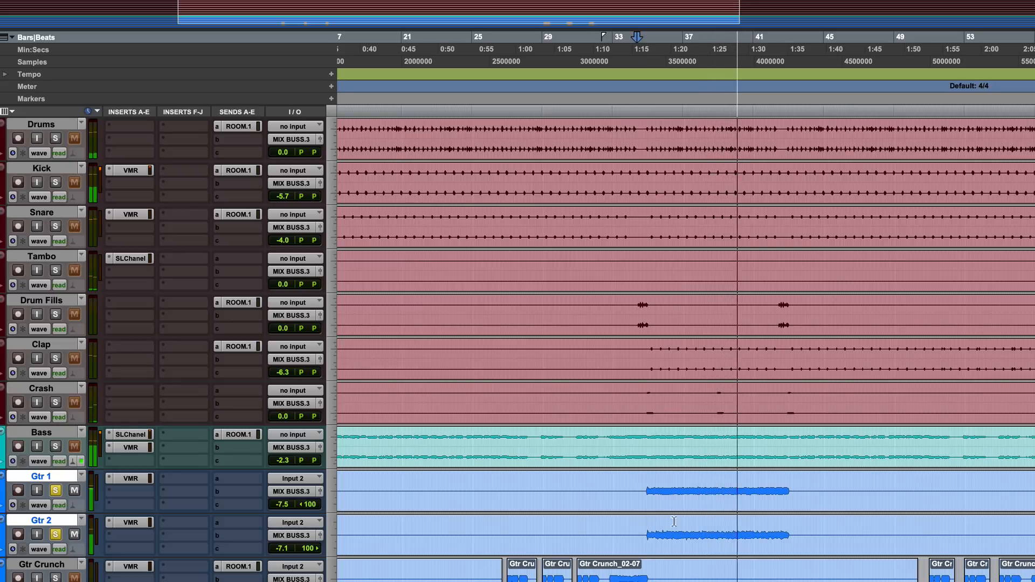
Step: Examine the London module in the VMR inserts of Gtr 1 and Gtr 2, and close the plug-in window
left_click(131, 479)
left_click(132, 523)
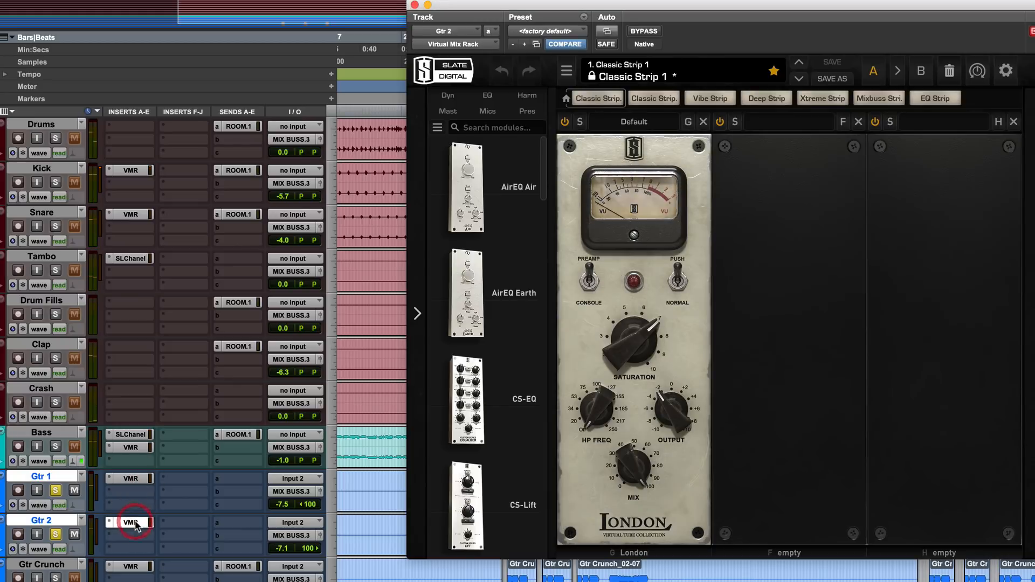
left_click(414, 6)
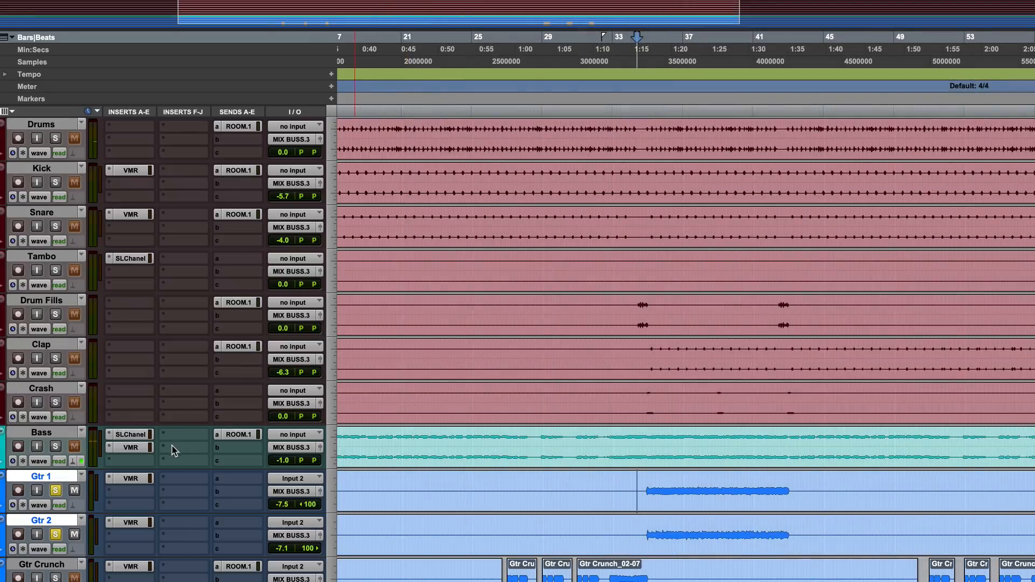
Step: Unsolo Gtr 1 and Gtr 2, and return the playback start to just ahead of their parts near bar 35
left_click(56, 489)
left_click(56, 535)
left_click(665, 479)
scroll(666, 468, "down", 2)
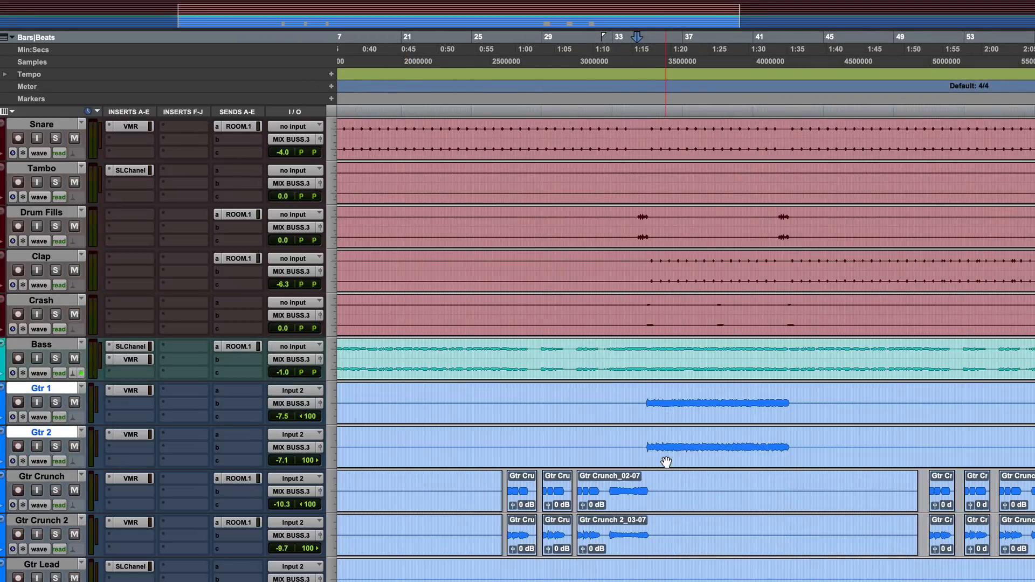
left_click(641, 398)
scroll(641, 398, "down", 2)
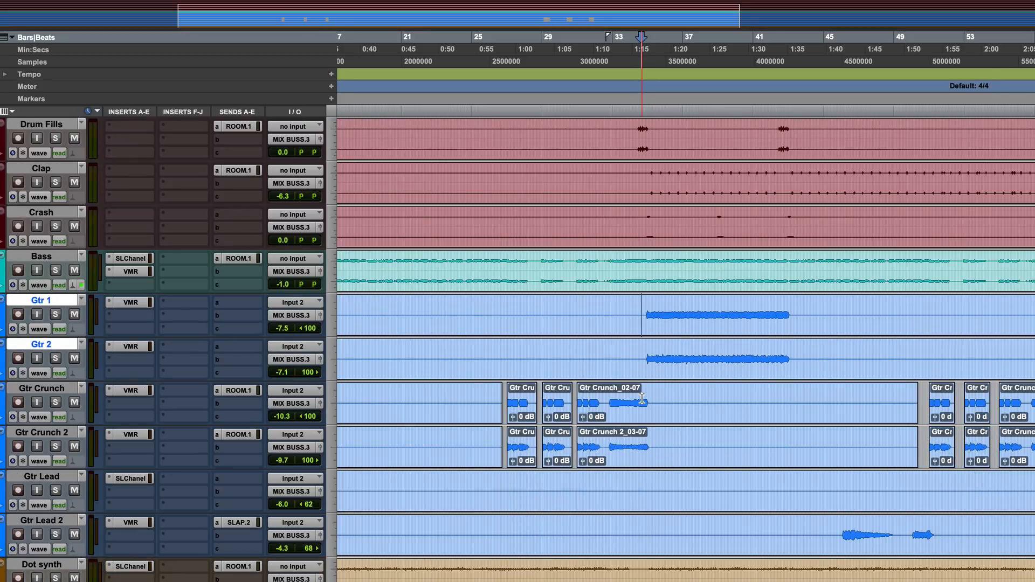
Step: Solo the Bass with Gtr 1 and Gtr 2, audition the three from just before bar 35, and clear all solos
left_click(55, 270)
key("space")
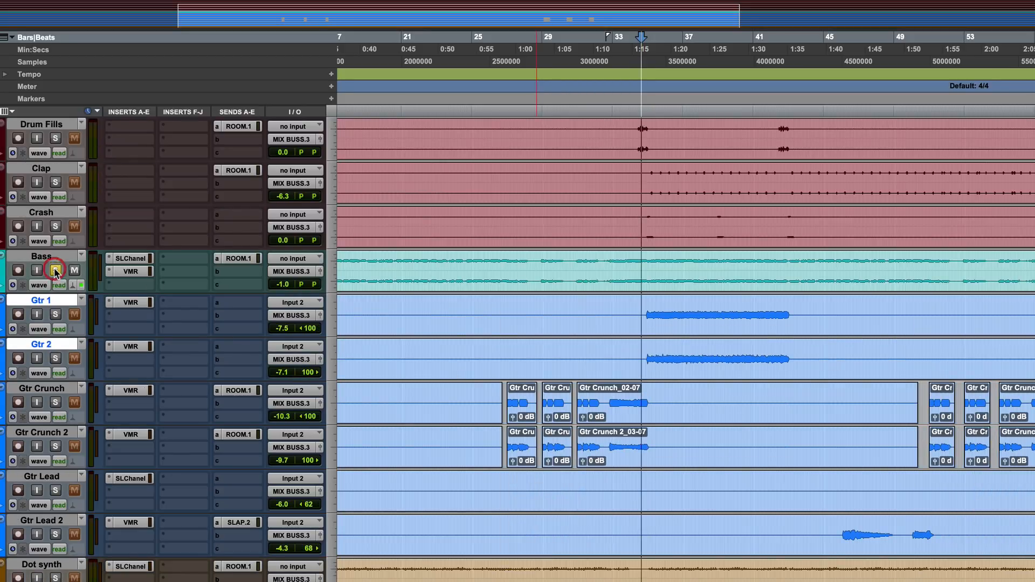
key("space")
left_click(55, 315)
left_click(56, 358)
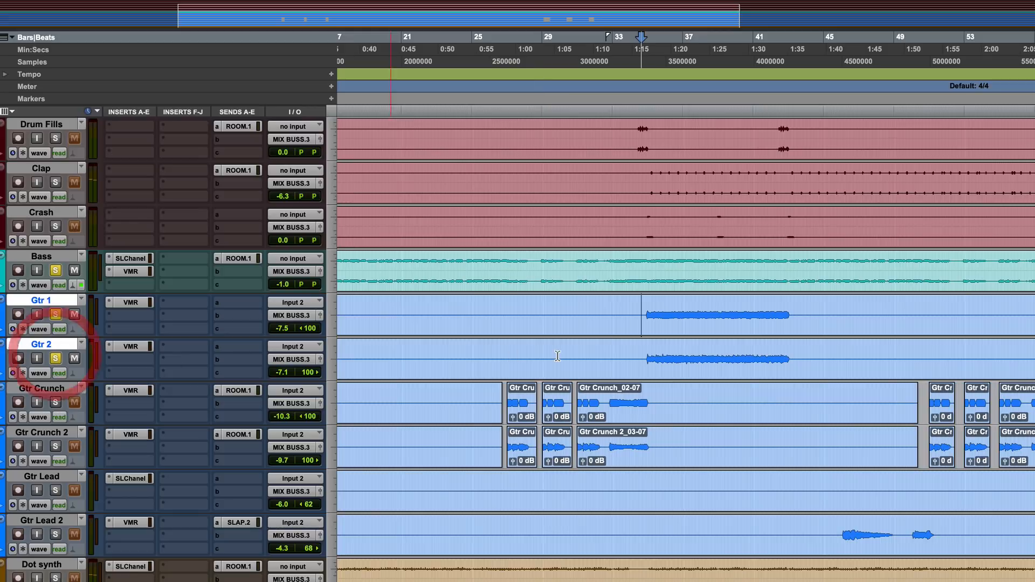
left_click(644, 312)
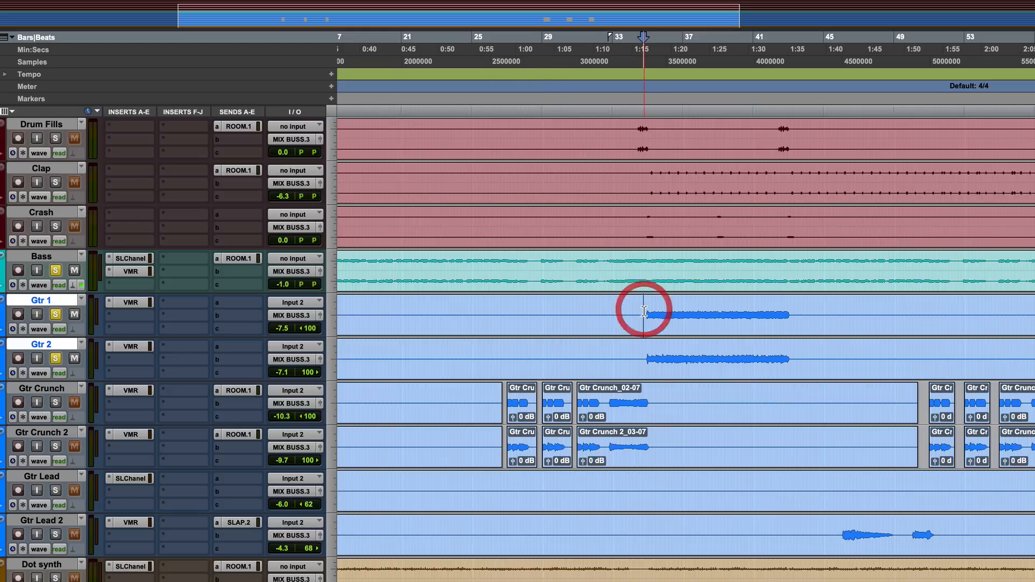
key("space")
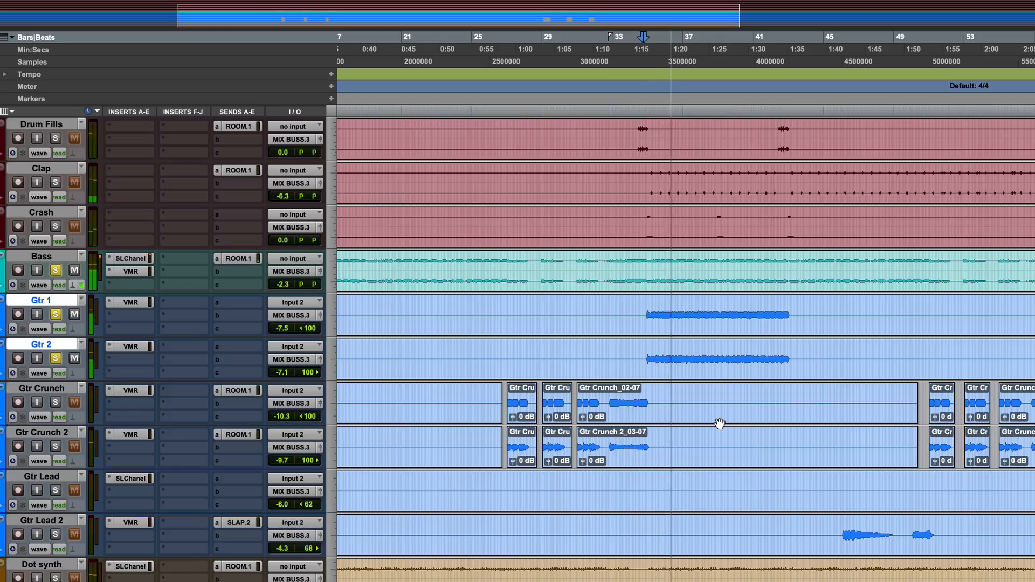
scroll(720, 423, "down", 3)
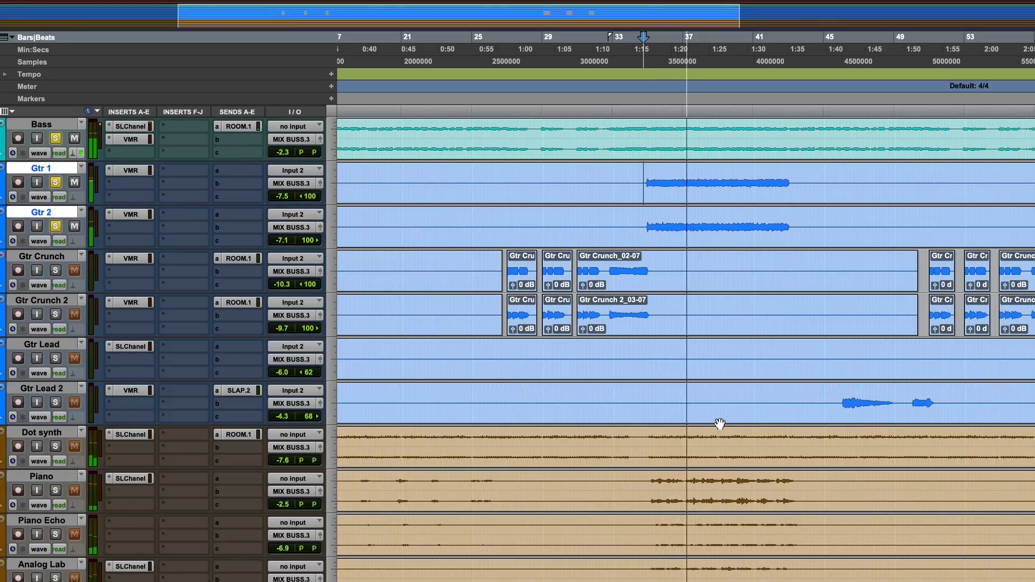
key("space")
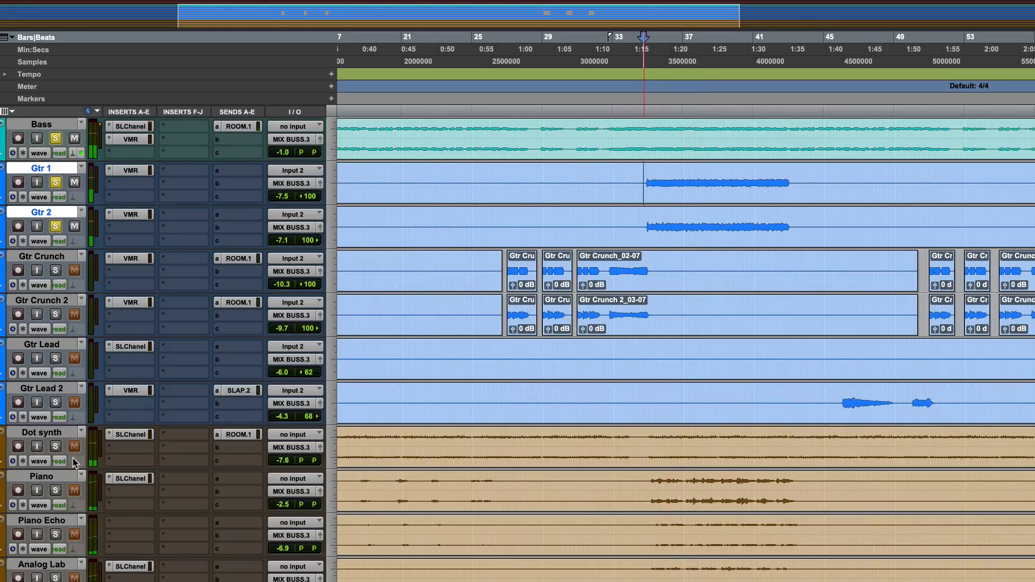
left_click(54, 226, "alt")
key("space")
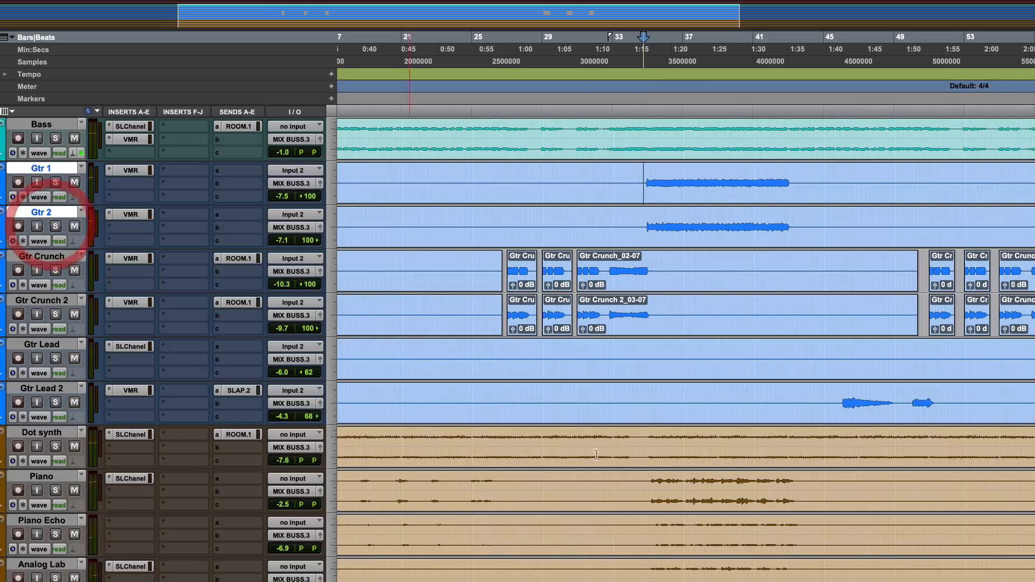
Step: Solo the Piano, audition it from bar 35, and unsolo it during playback to hear it within the mix
left_click(648, 437)
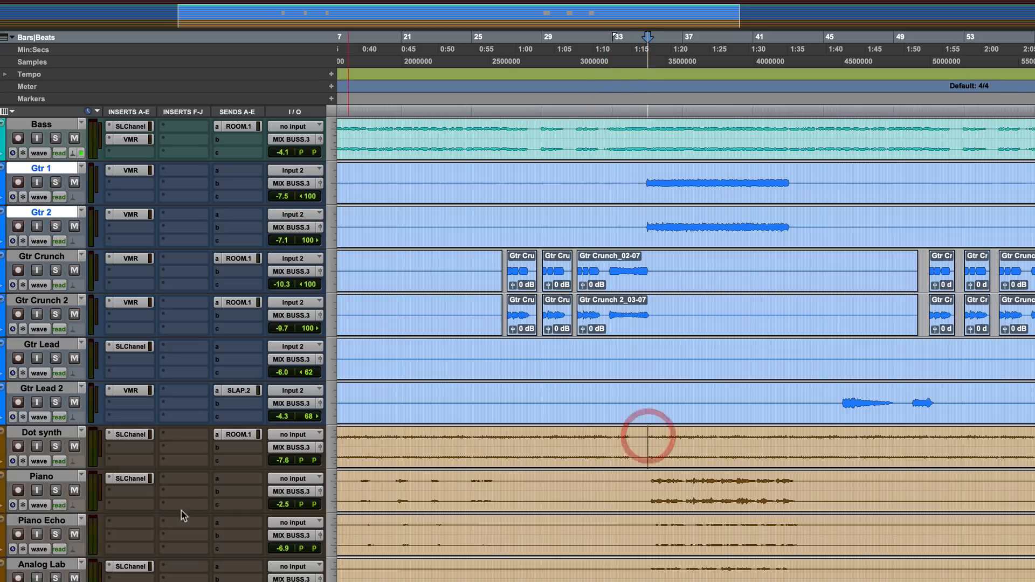
left_click(56, 491)
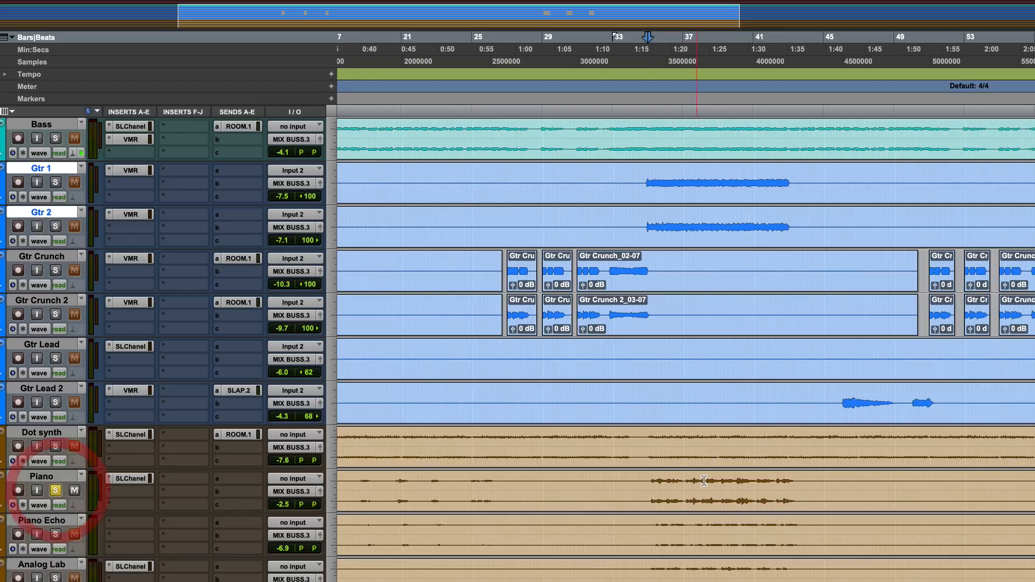
key("space")
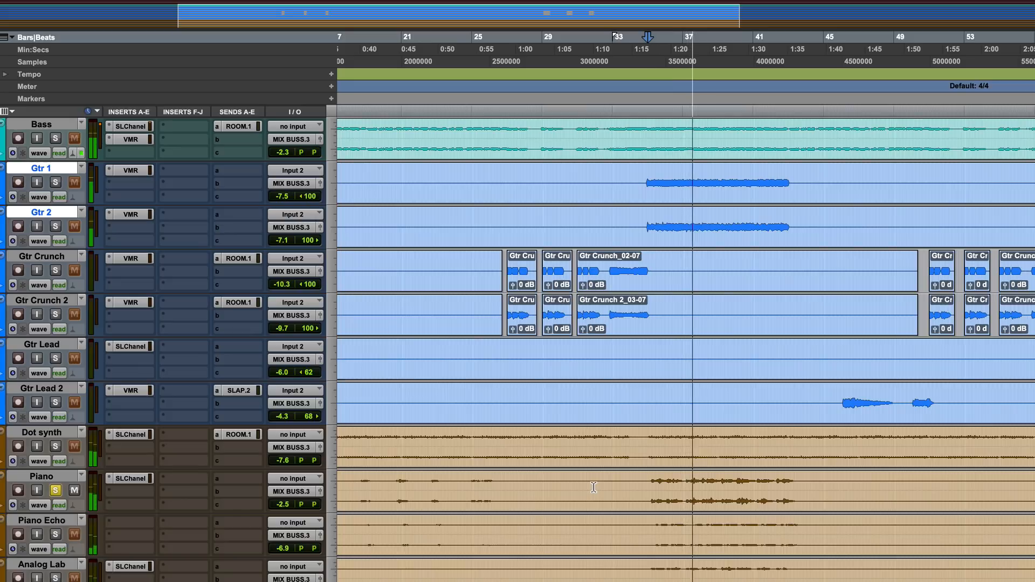
left_click(55, 491)
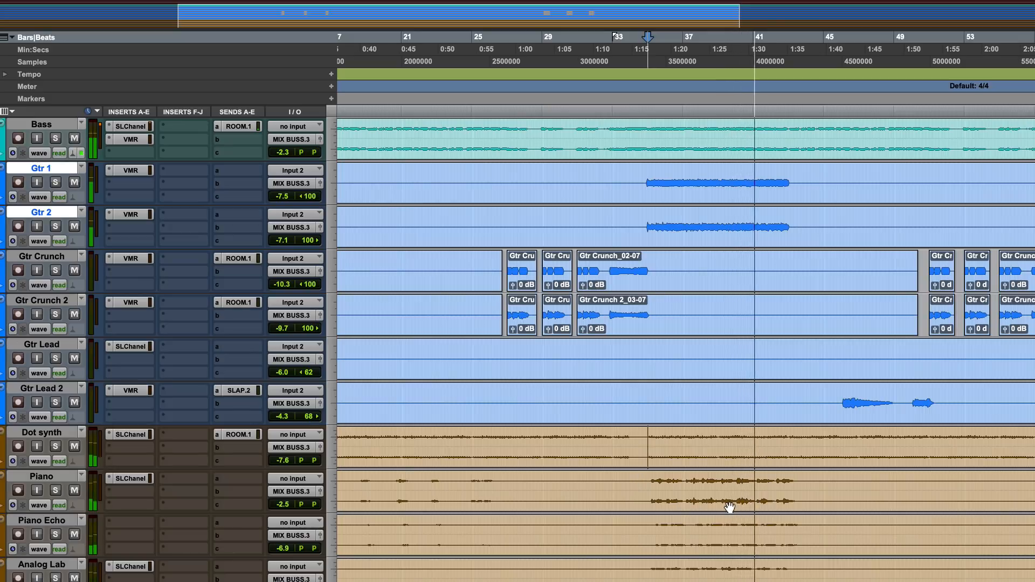
scroll(729, 507, "down", 2)
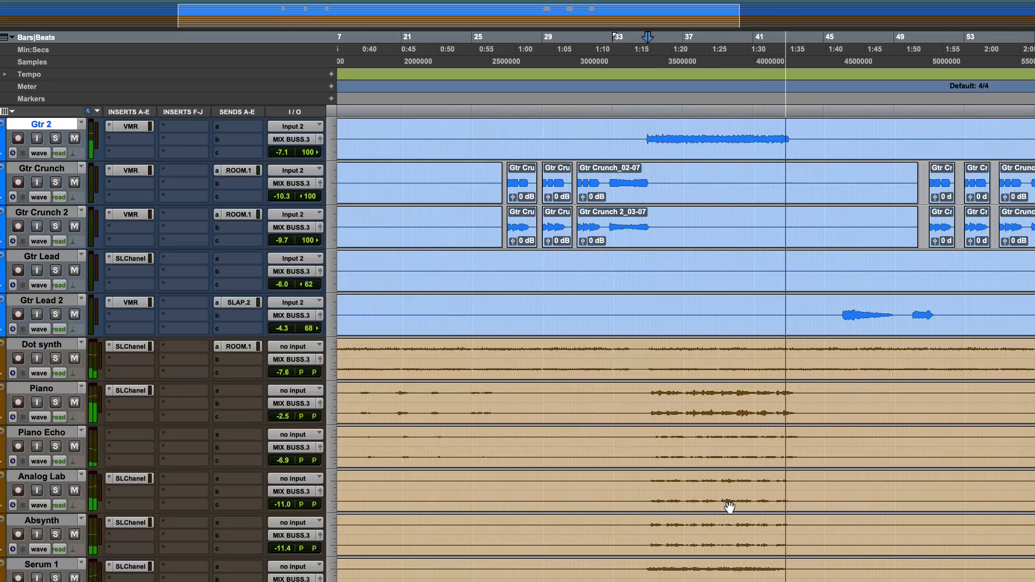
key("space")
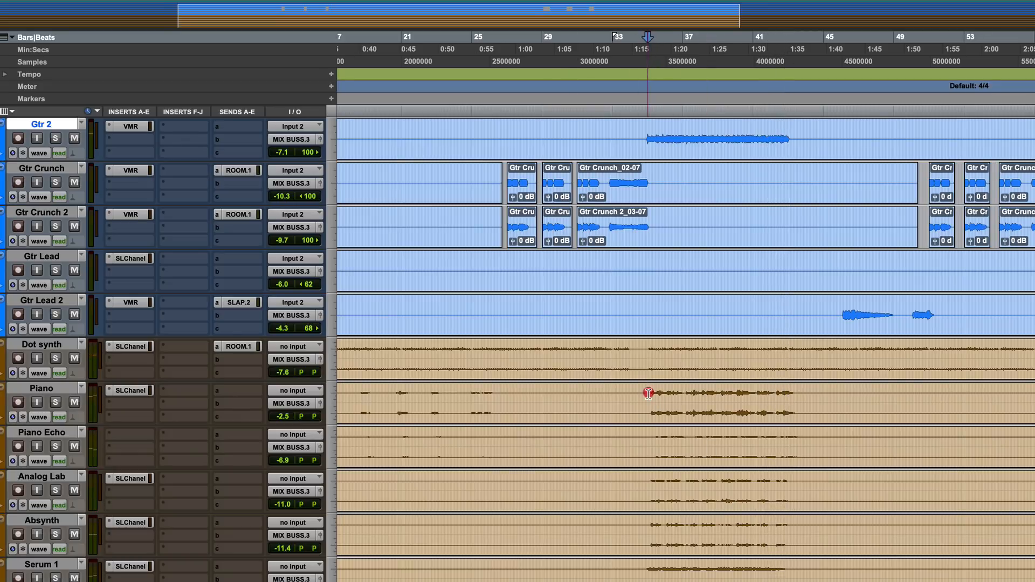
Step: Return the playback start to bar 35 and audition the Piano soloed again
left_click(648, 393)
left_click(54, 405)
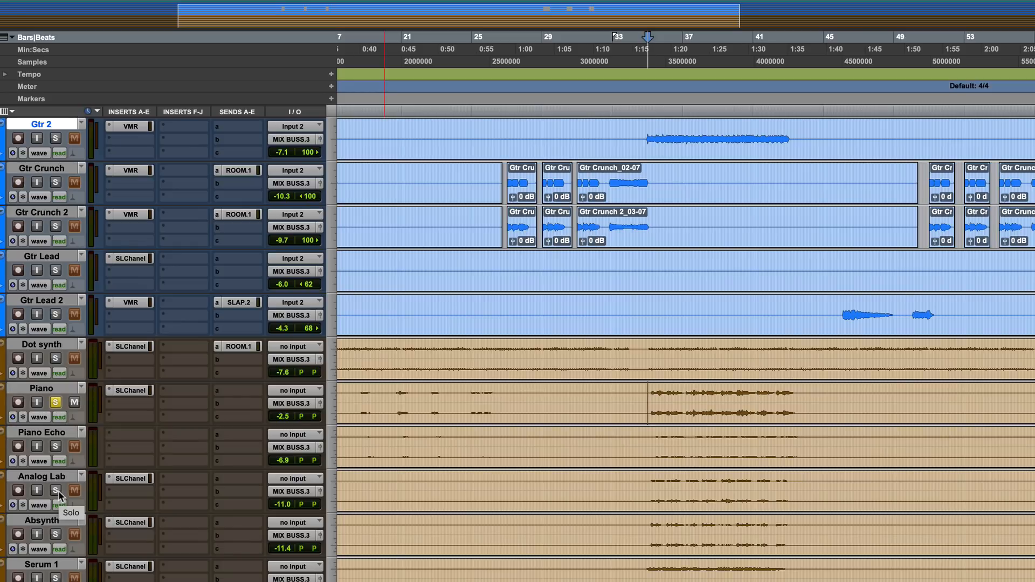
key("space")
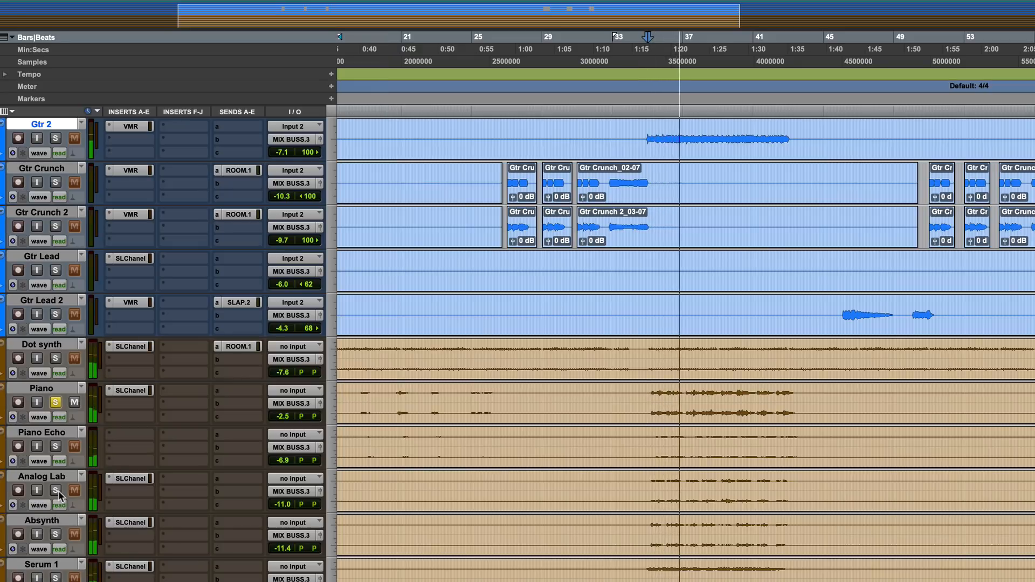
key("space")
Step: Add Piano Echo, Analog Lab, Absynth, Serum 1 and Serum 2 to the soloed Piano, and play them together
left_click(56, 490)
left_click(55, 534)
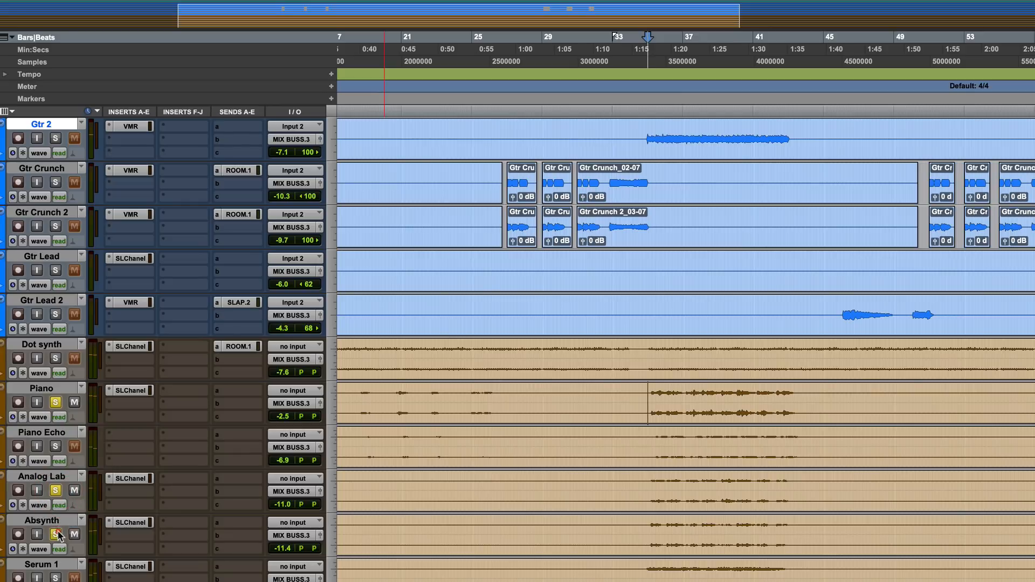
left_click(55, 577)
scroll(54, 451, "down", 4)
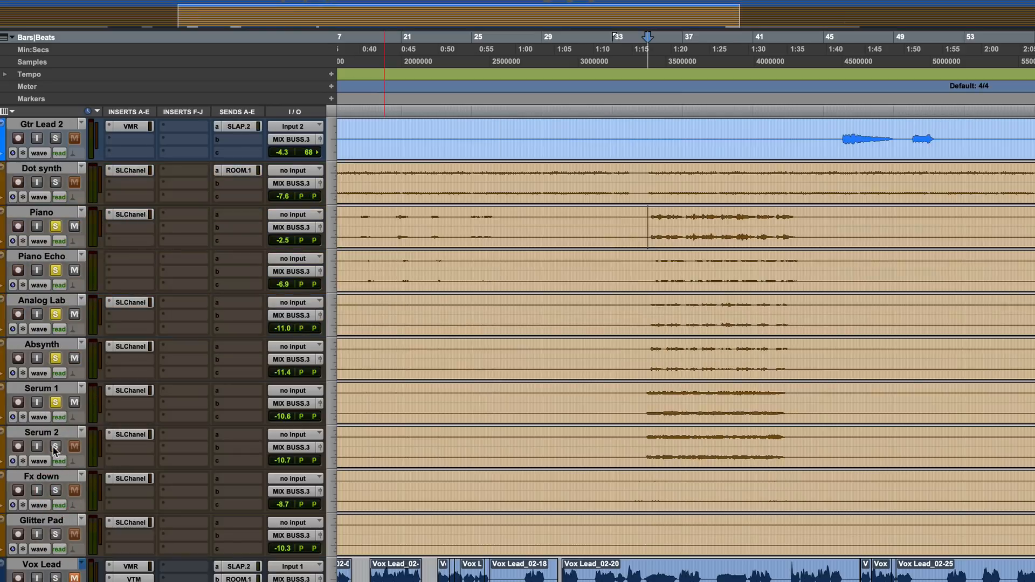
left_click(55, 446)
key("space")
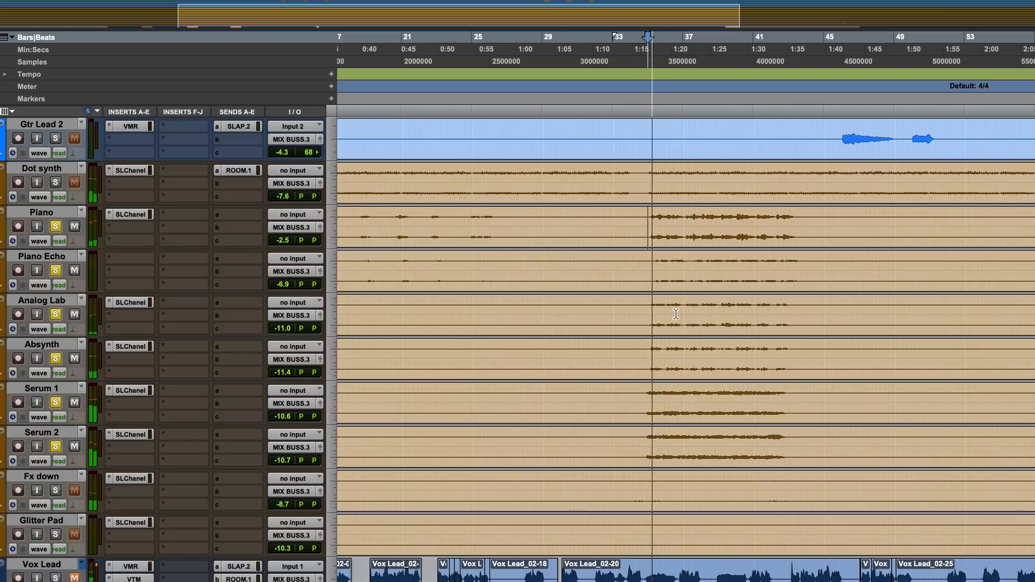
Step: Unsolo Serum 1, Serum 2, Piano and Piano Echo during playback to isolate Analog Lab and Absynth, and stop
left_click(55, 402)
left_click(55, 446)
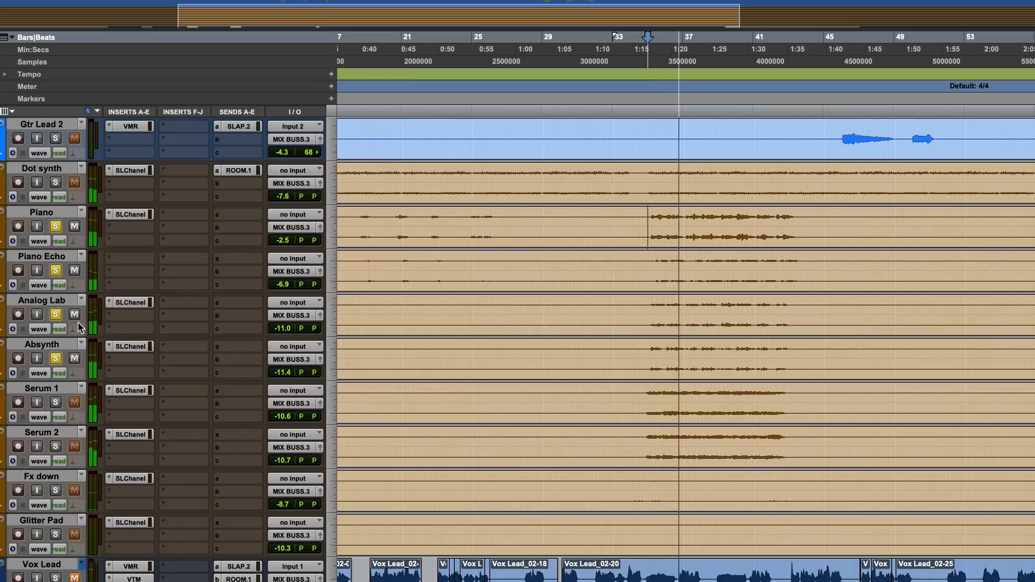
left_click(55, 227)
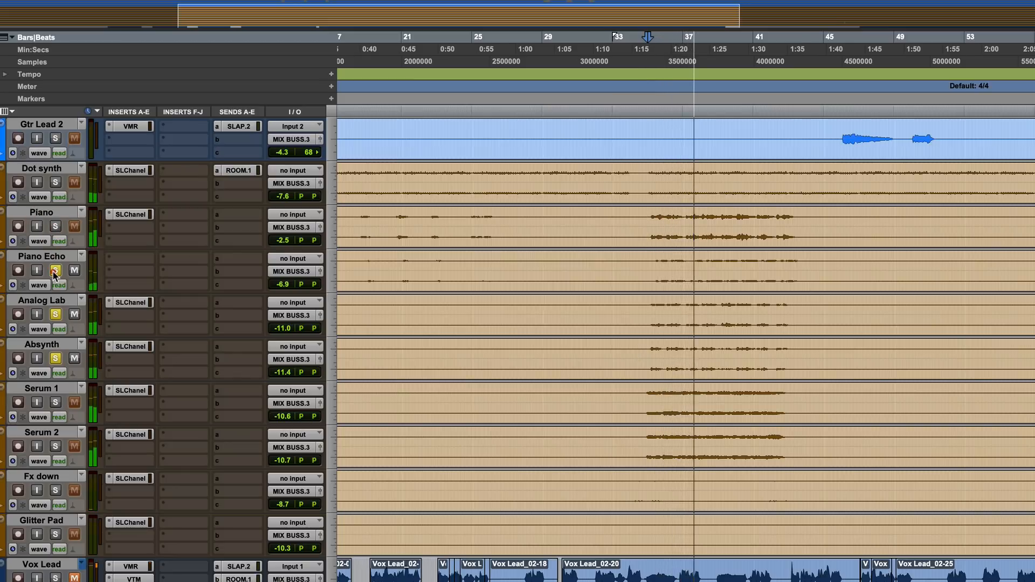
left_click(56, 270)
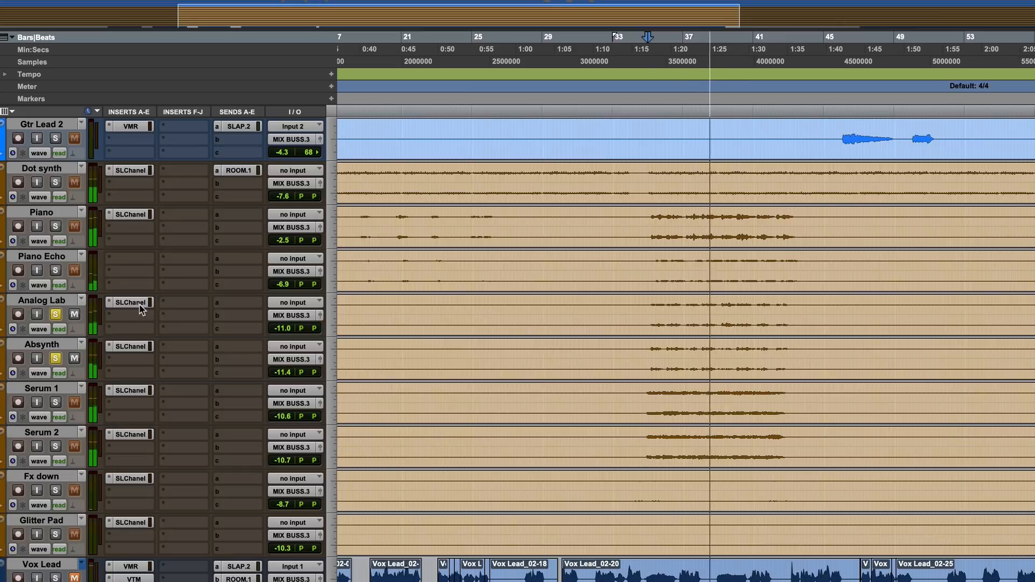
key("space")
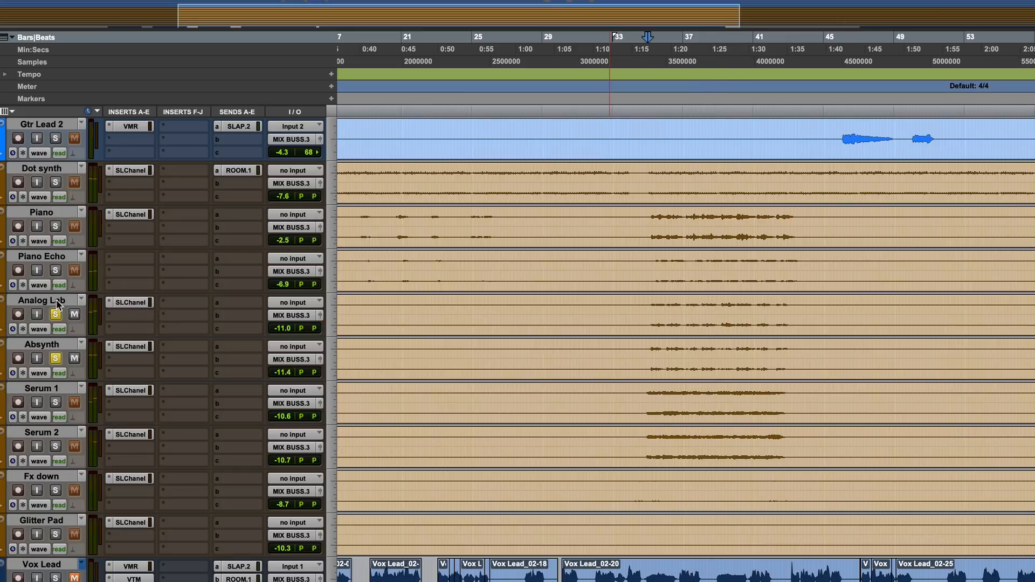
Step: Audition Analog Lab and Absynth together, add the Piano to the solo, and clear all solos before stopping playback
left_click(54, 344)
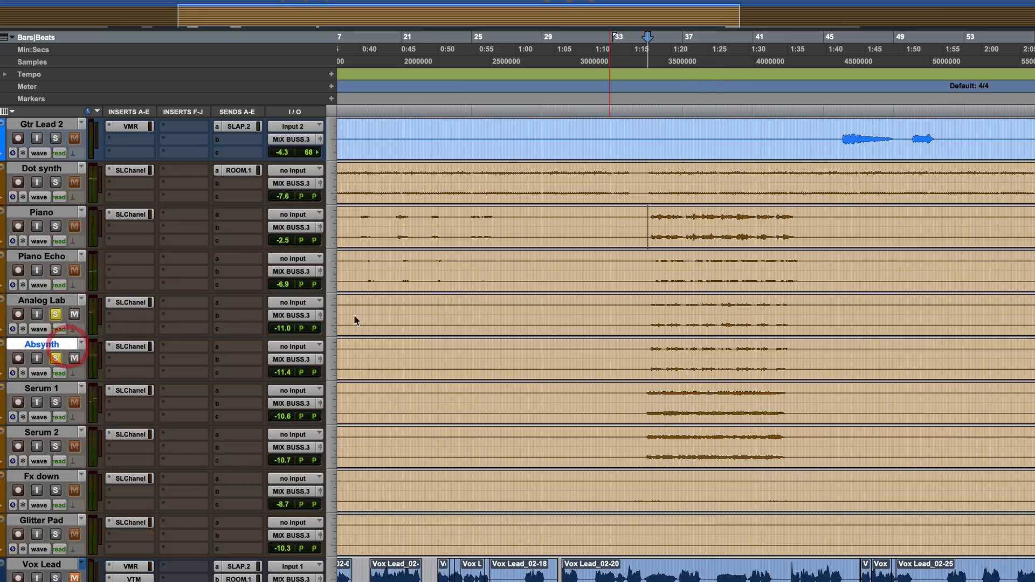
key("space")
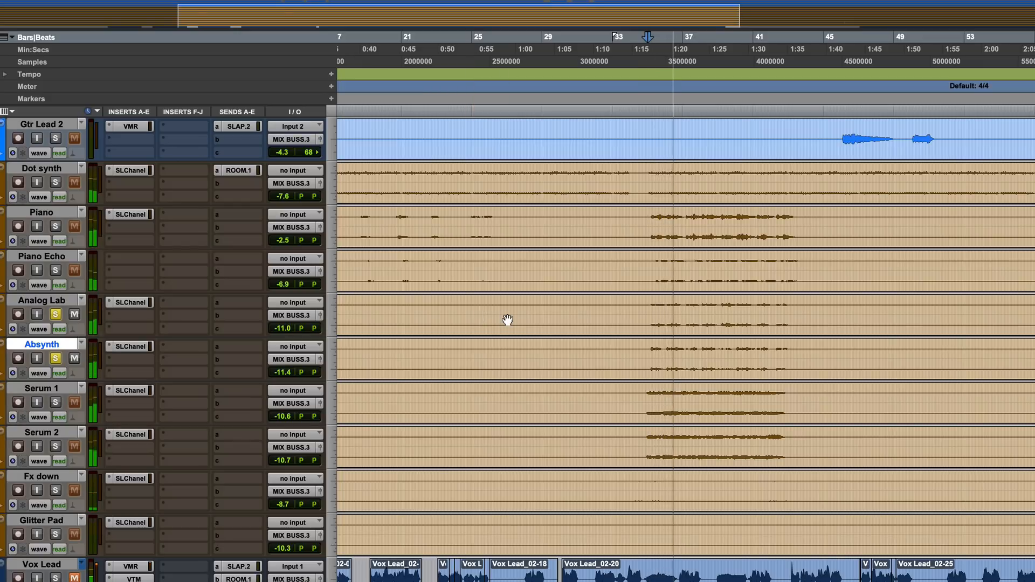
left_click(54, 229)
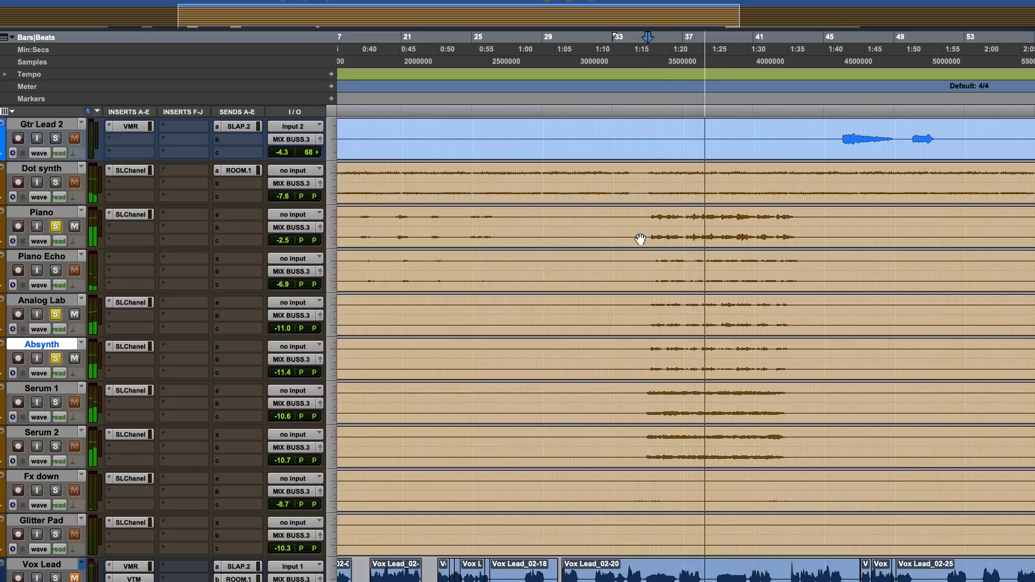
left_click(54, 358, "alt")
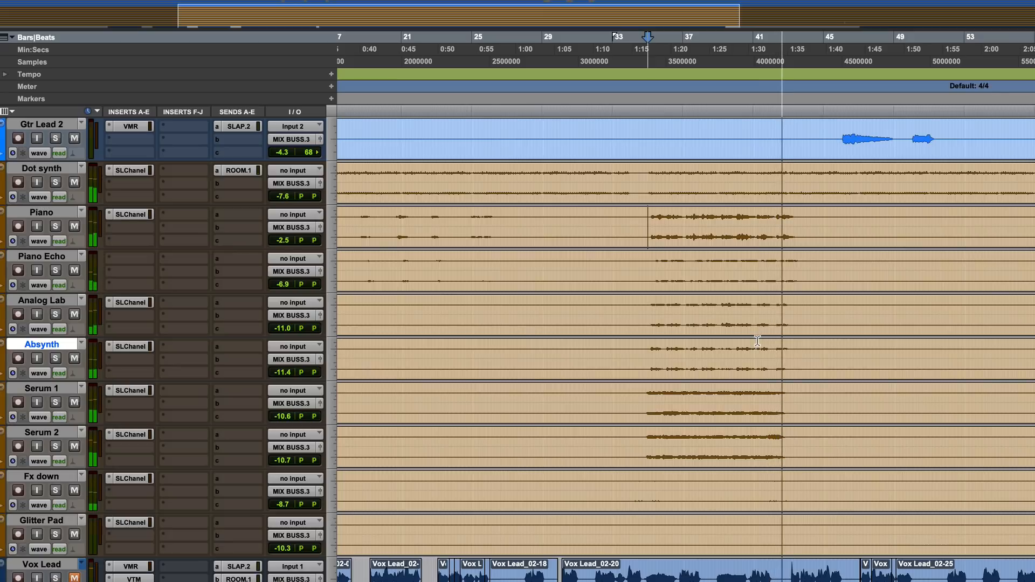
key("space")
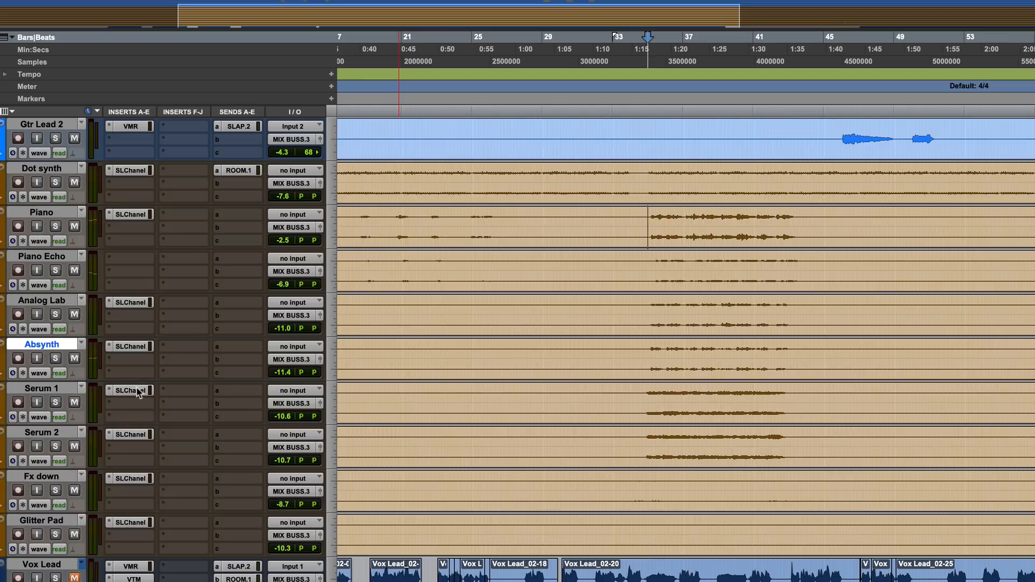
Step: Open the SSLChannel insert on Absynth and compare it bypassed and active, leaving it active
left_click(124, 352)
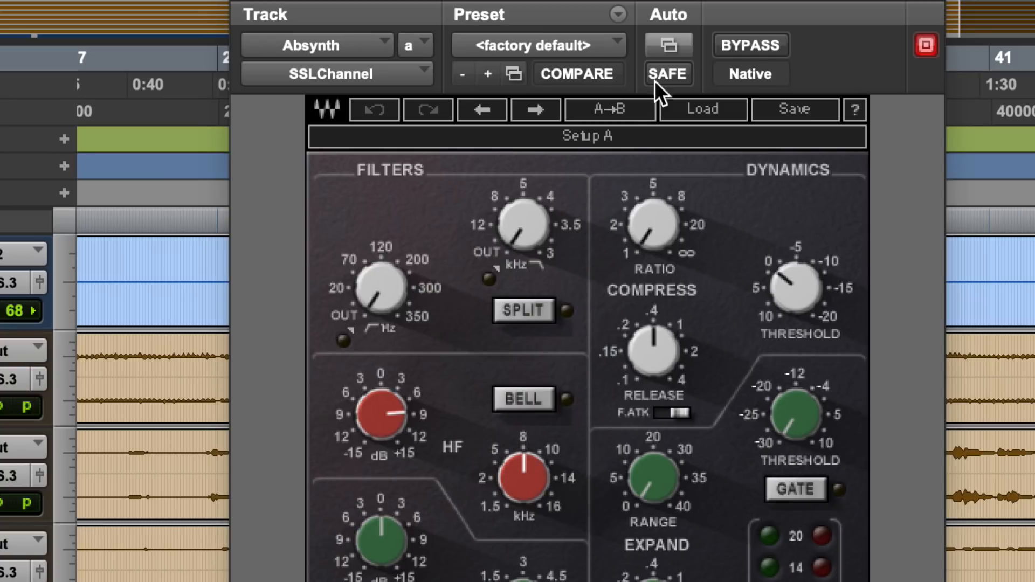
left_click(764, 39)
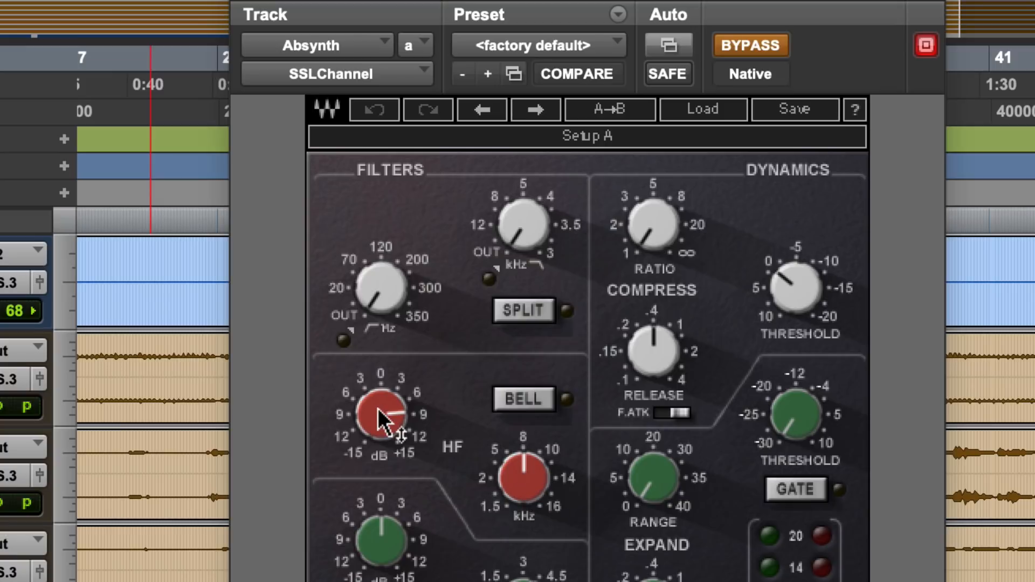
left_click(762, 37)
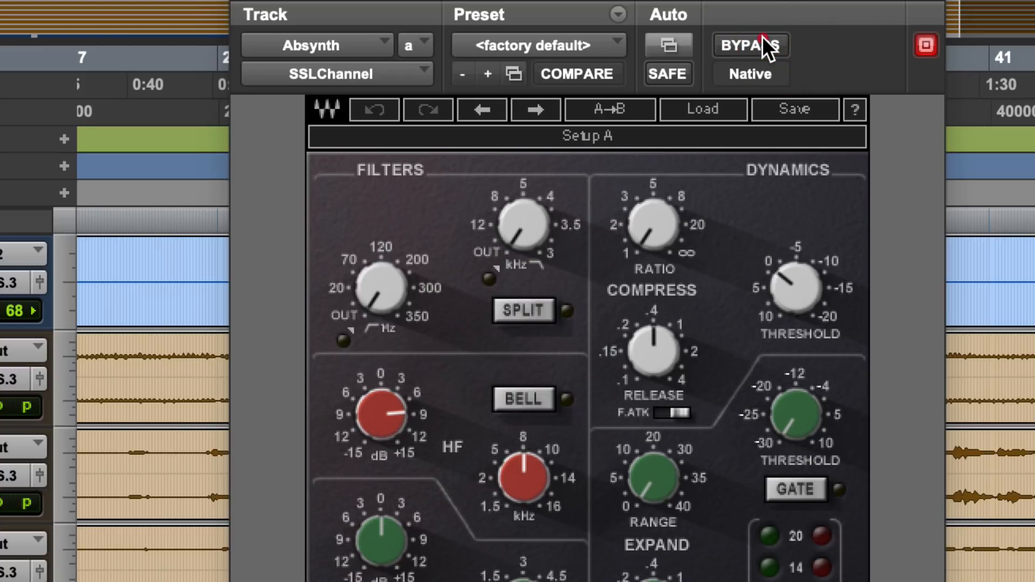
left_click(762, 37)
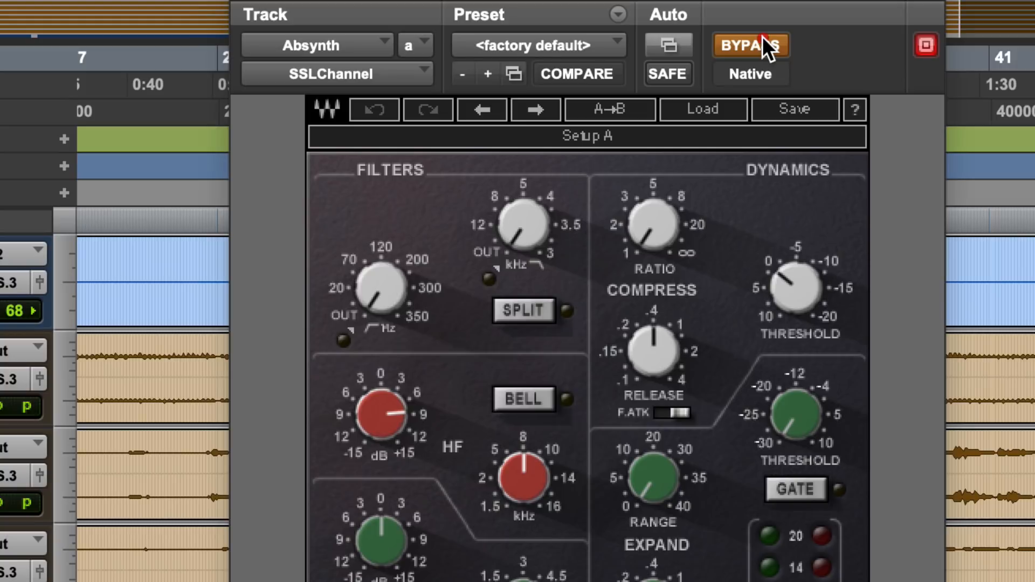
left_click(762, 36)
key("space")
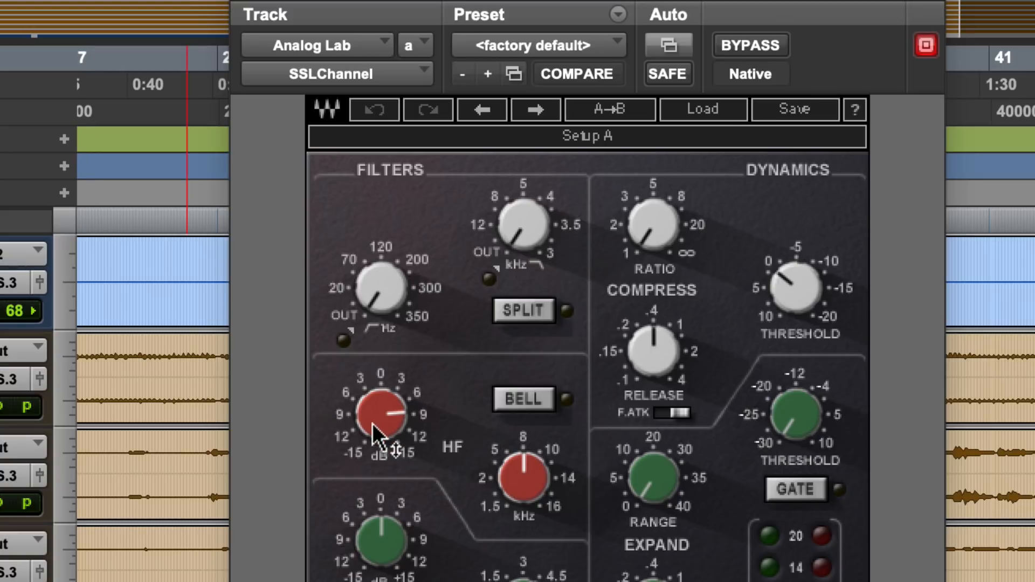
Step: Compare the Analog Lab track's SSLChannel bypassed and active, leaving it active
left_click(758, 47)
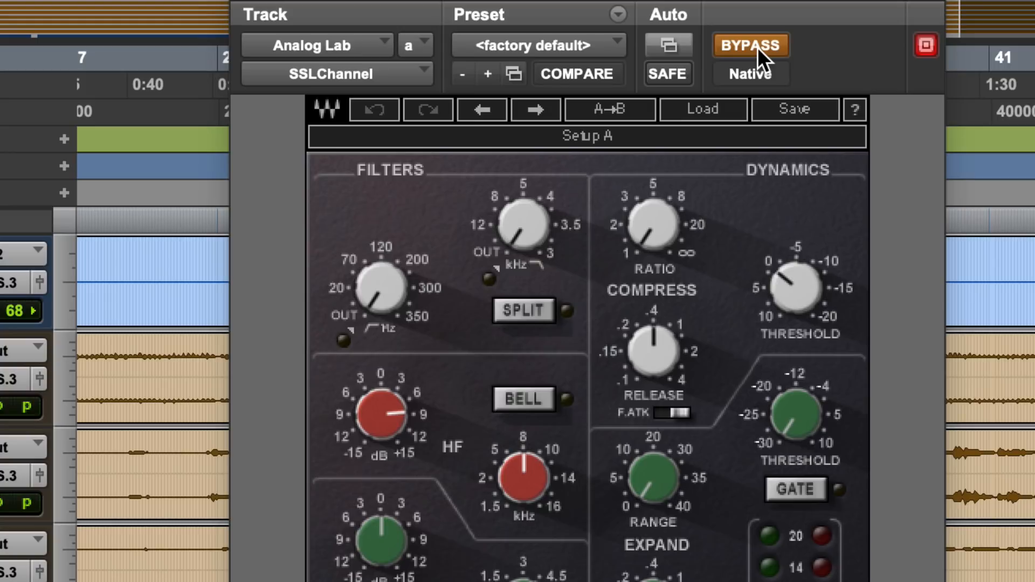
left_click(758, 47)
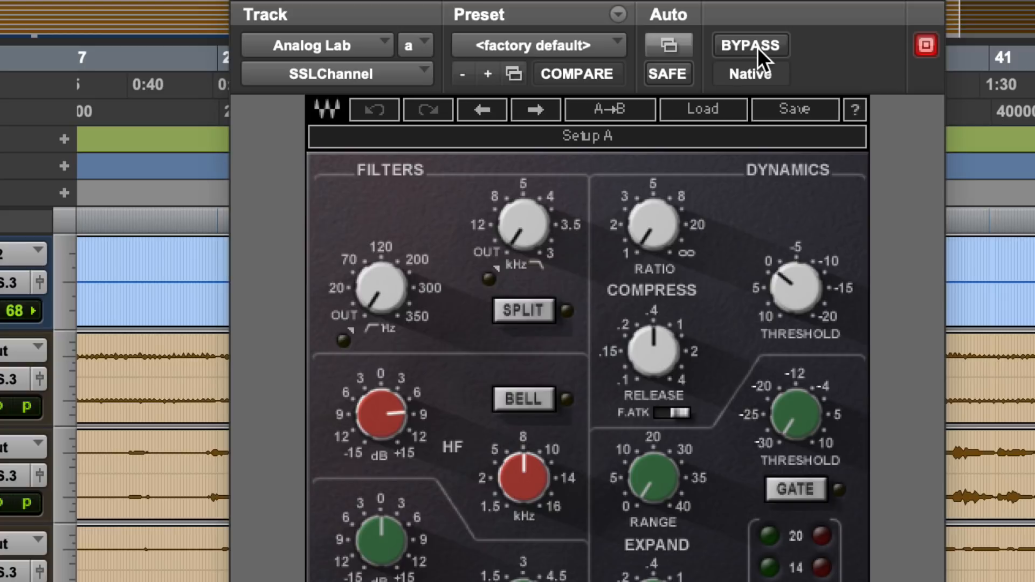
left_click(758, 48)
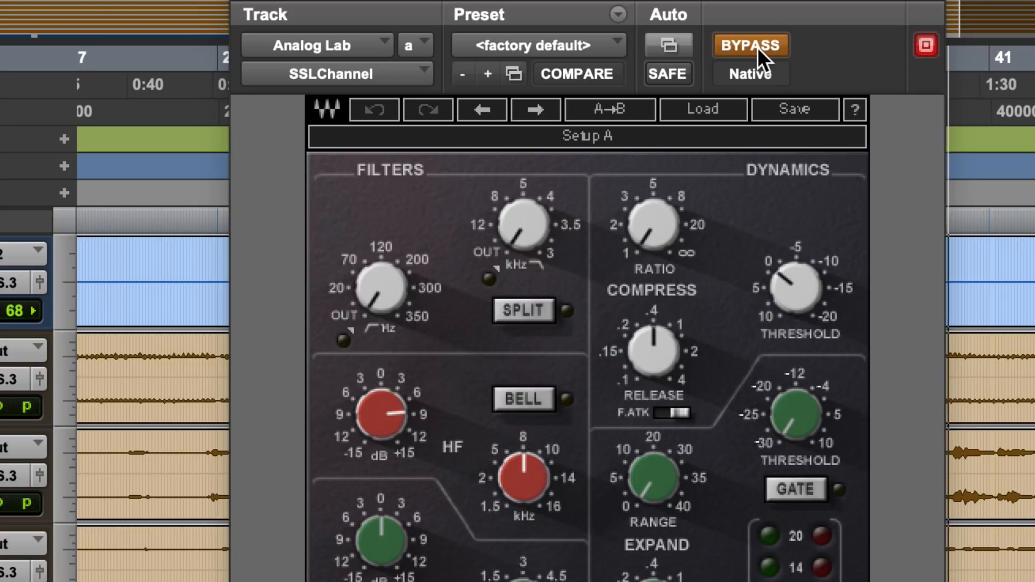
left_click(758, 47)
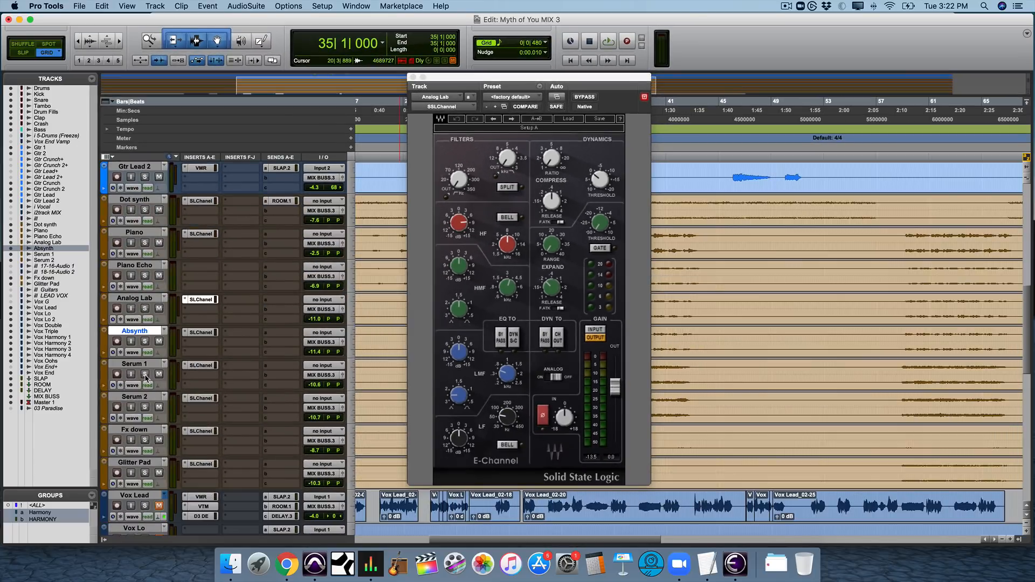
Step: Solo Serum 1 and Serum 2, close the plug-in window, and set the playback start to 34|4|480
left_click(145, 374)
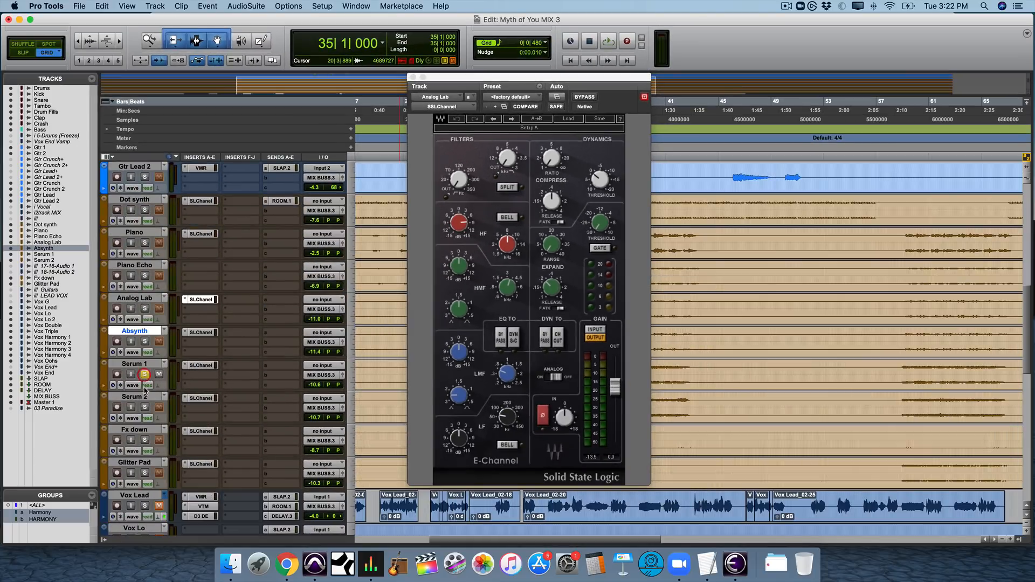
left_click(144, 407)
left_click(413, 77)
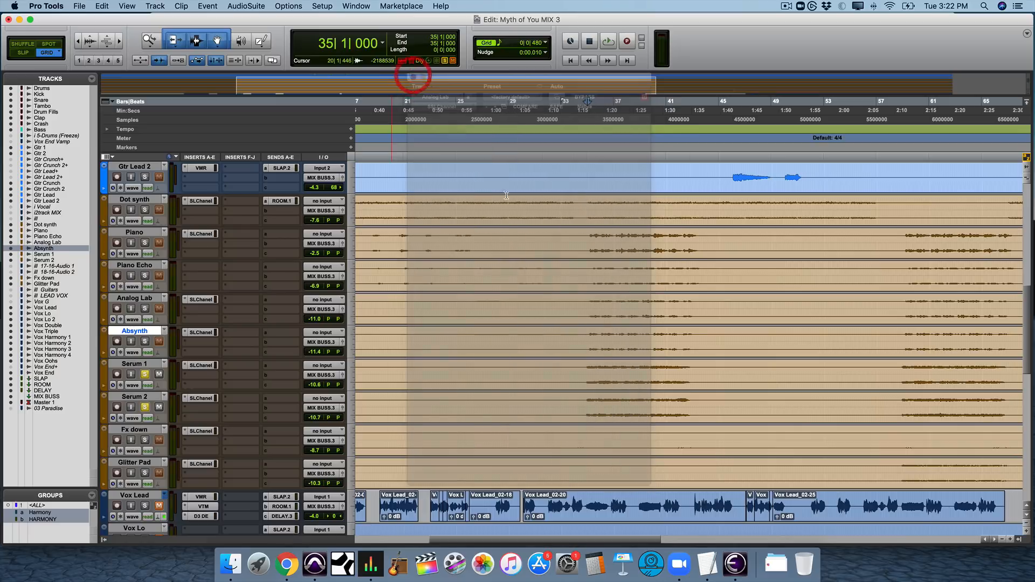
left_click(585, 369)
Step: Audition the soloed Serum 1 and Serum 2 twice, and open the SSLChannel insert on Serum 1
key("space")
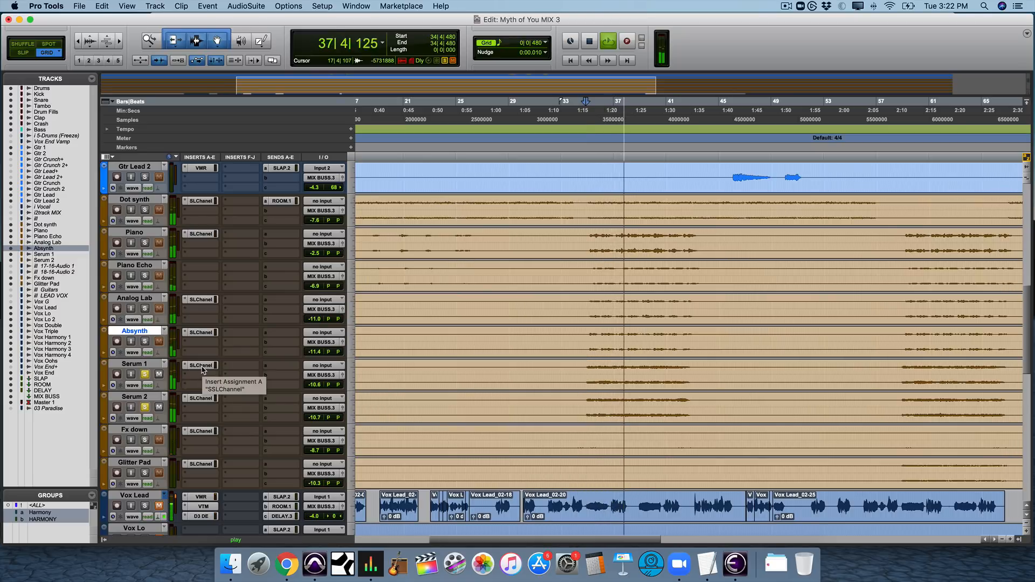
key("space")
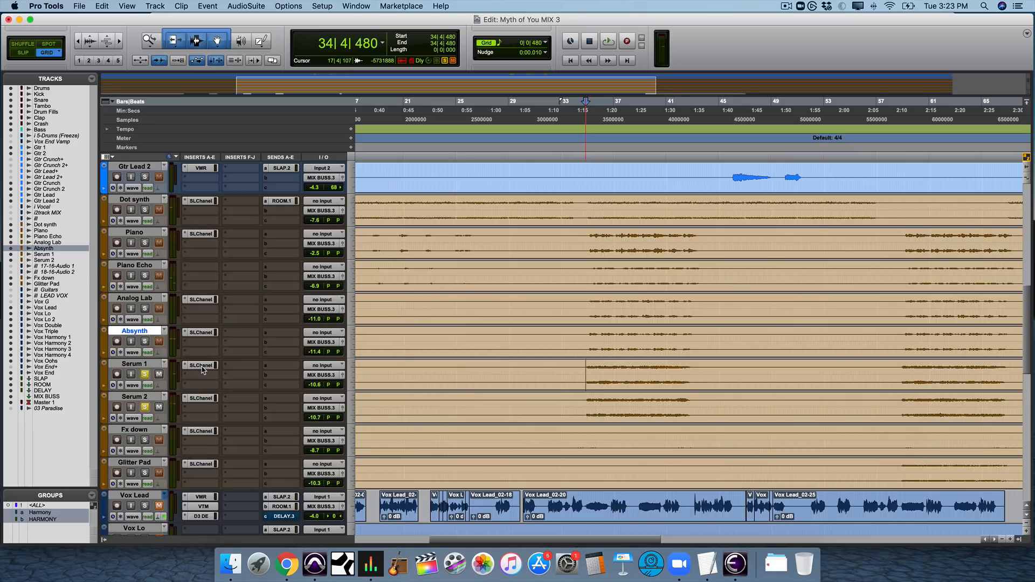
key("space")
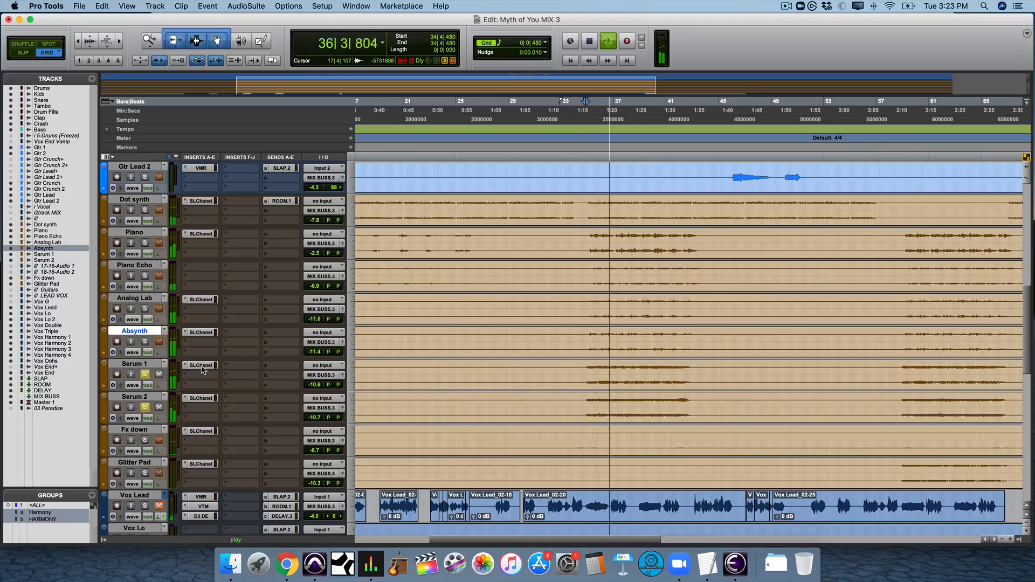
key("space")
left_click(202, 367)
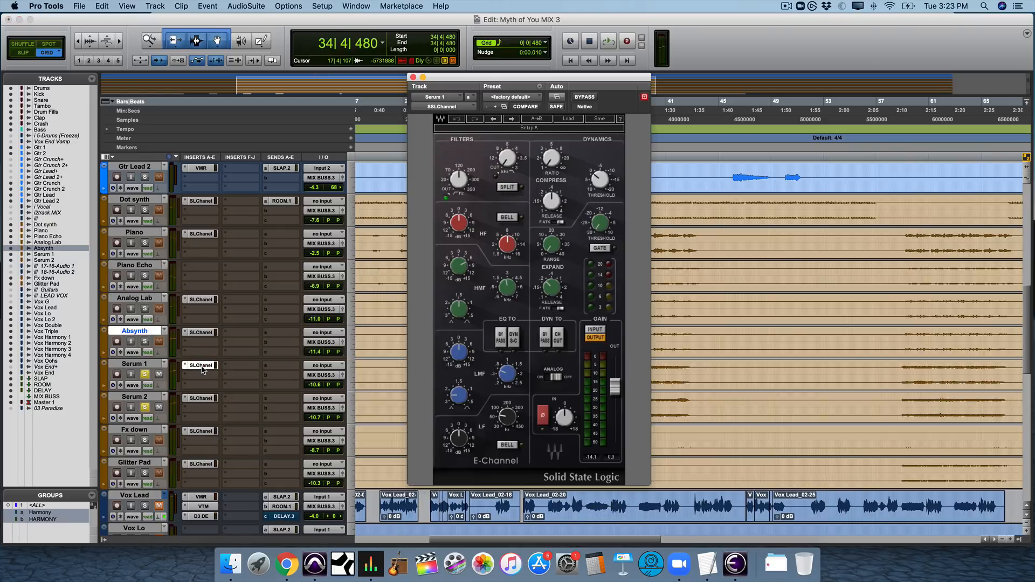
Step: View the SSLChannel insert on Serum 2, close the plug-in window, and clear the solos on Serum 1 and Serum 2
mouse_move(513, 291)
left_click(202, 398)
left_click(412, 78)
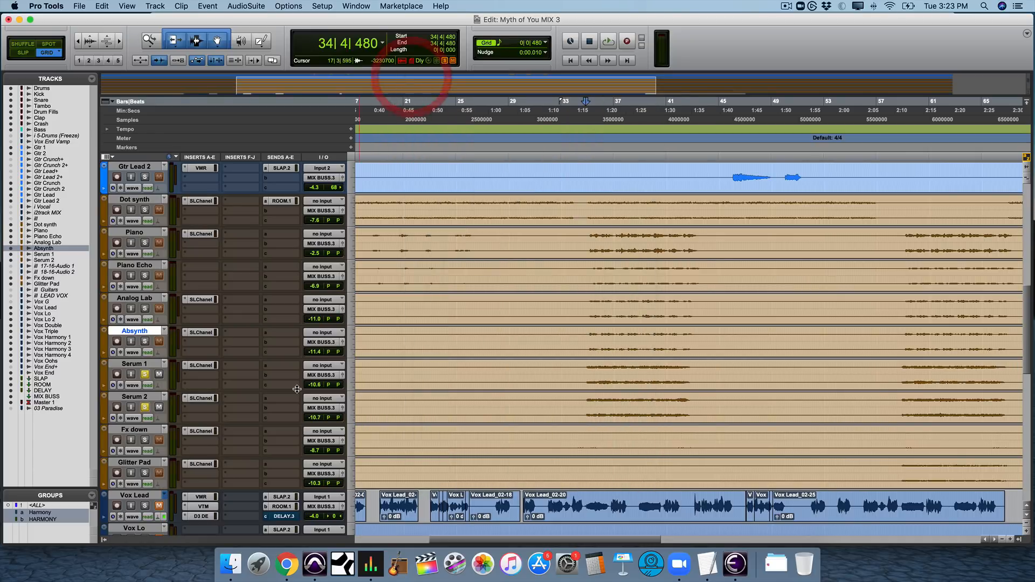
left_click(145, 376, "alt")
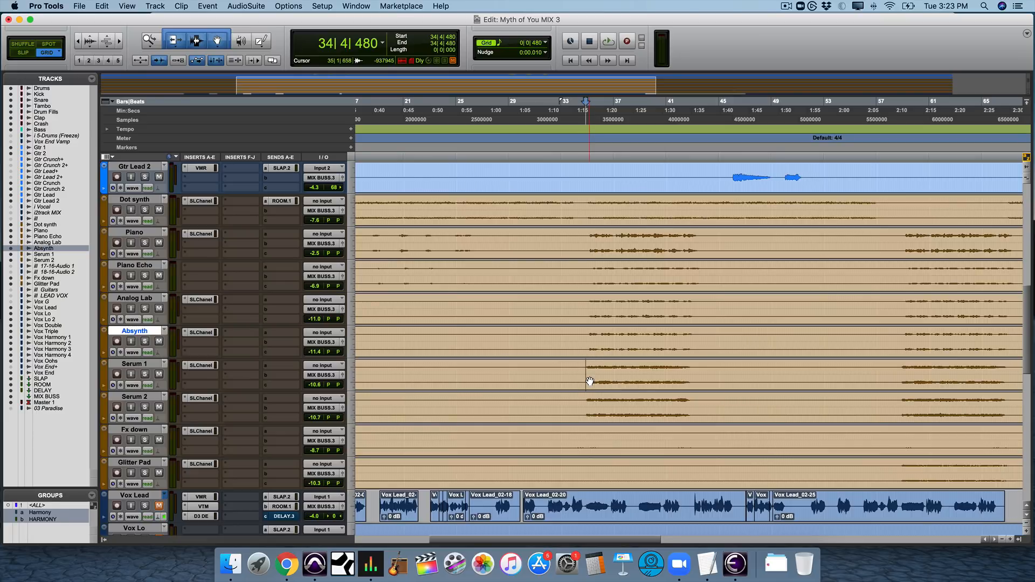
Step: Audition the Glitter Pad track soloed from 59|1|000, and unsolo it
scroll(589, 381, "right", 5)
scroll(589, 381, "up", 1)
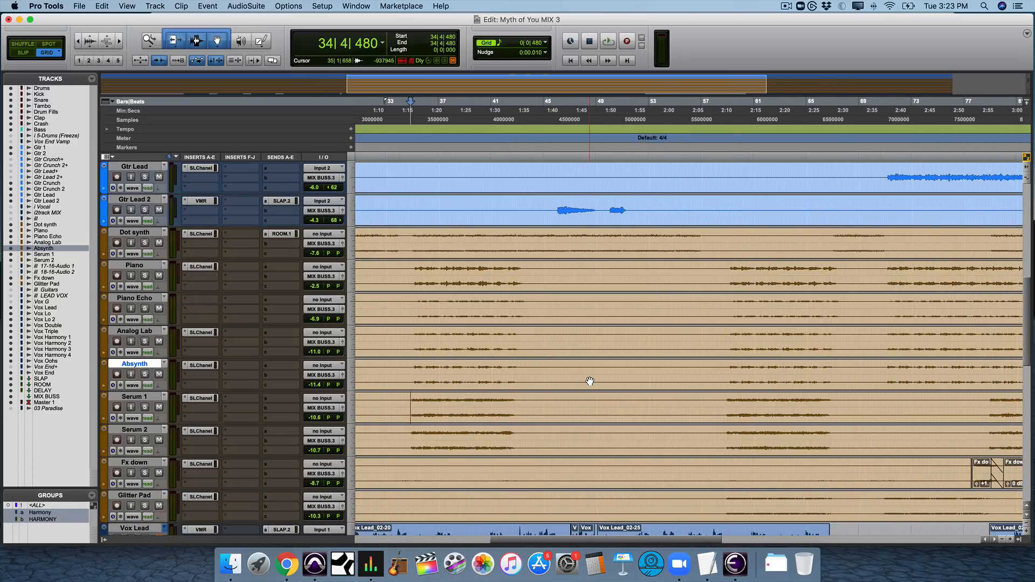
scroll(589, 381, "right", 2)
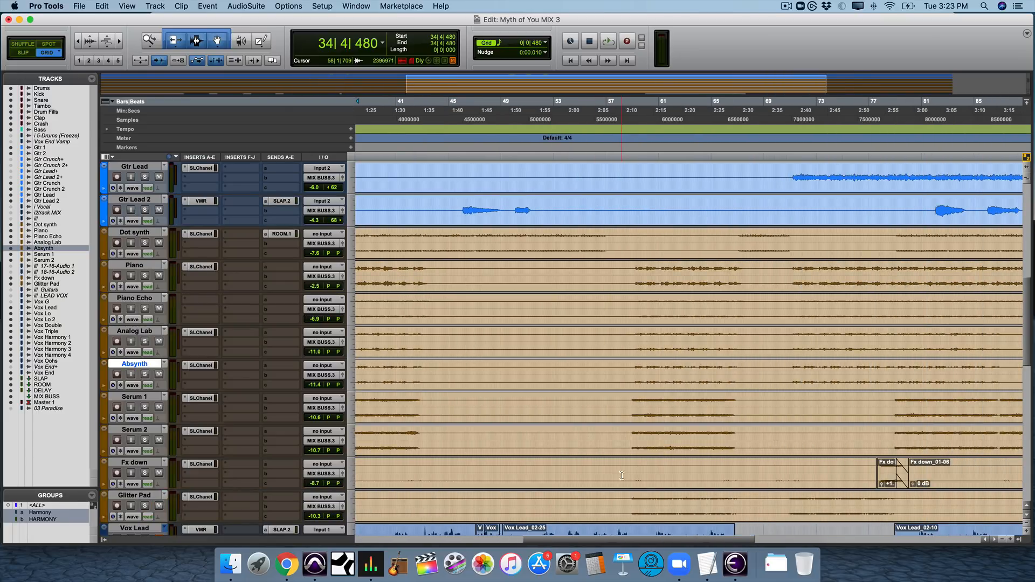
left_click(635, 500)
left_click(145, 505)
key("space")
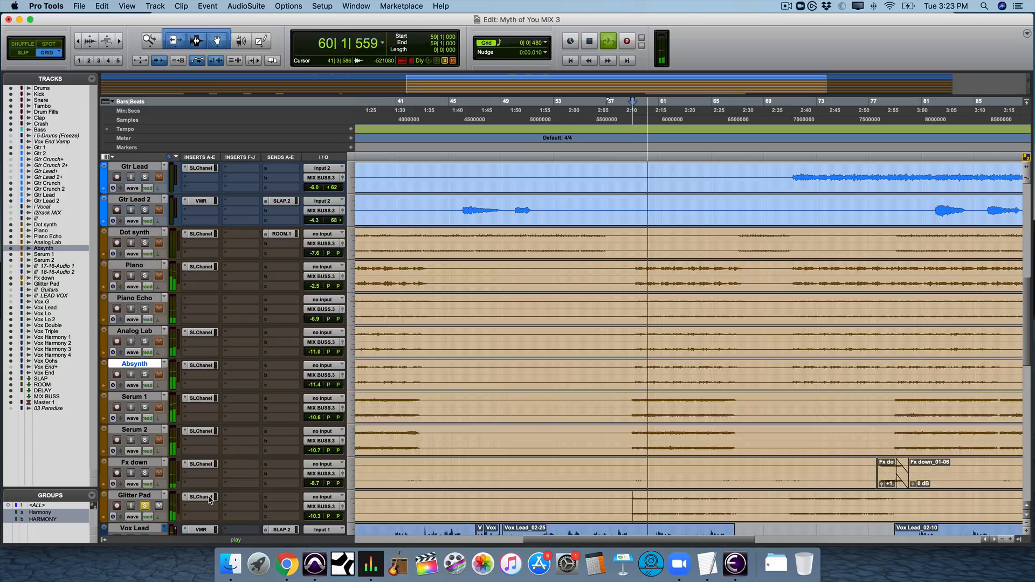
key("space")
left_click(145, 506)
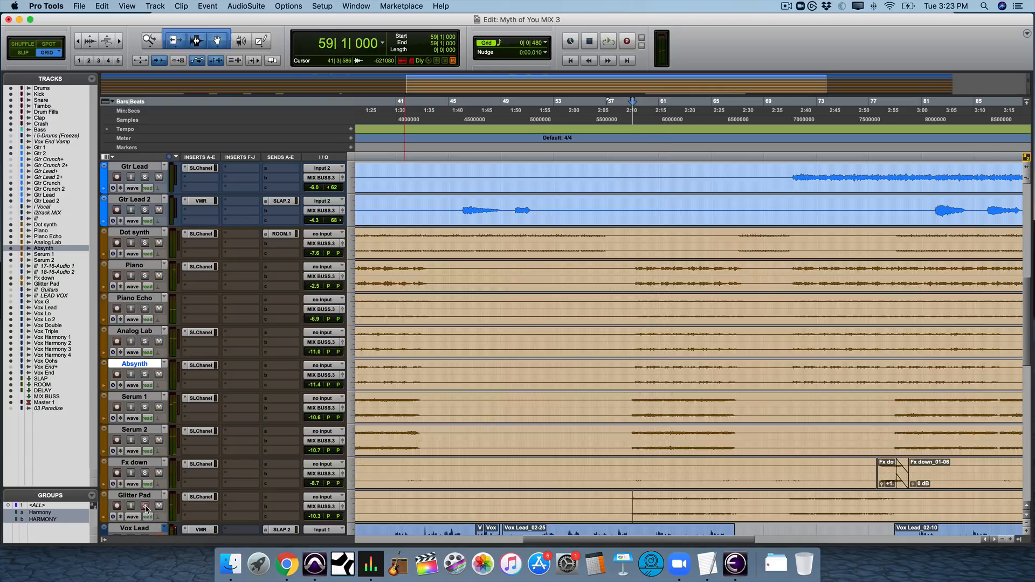
Step: Audition the Gtr Lead 2 track soloed from 46|1|000, and unsolo it
scroll(549, 426, "up", 5)
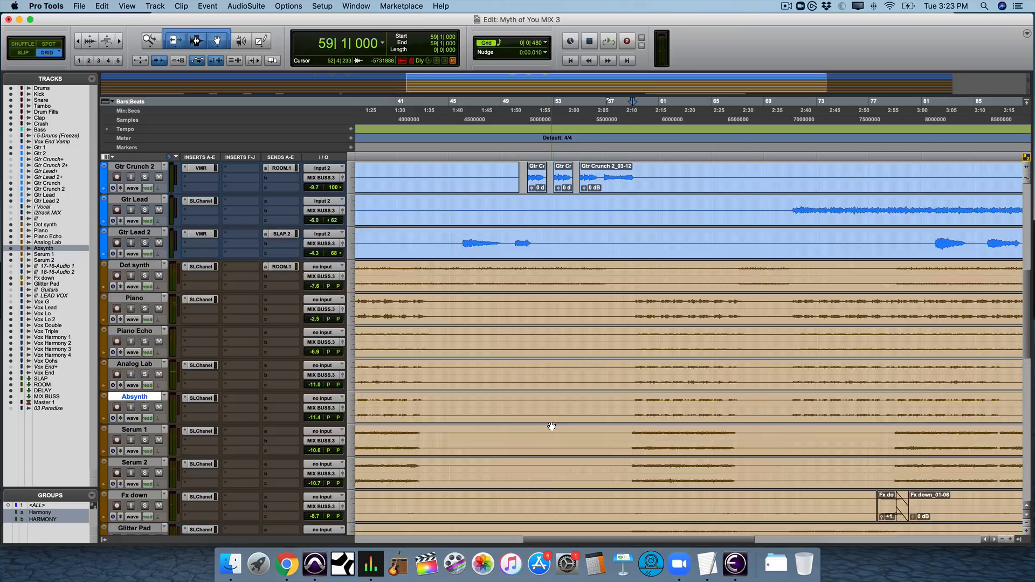
scroll(551, 427, "up", 6)
scroll(551, 426, "down", 6)
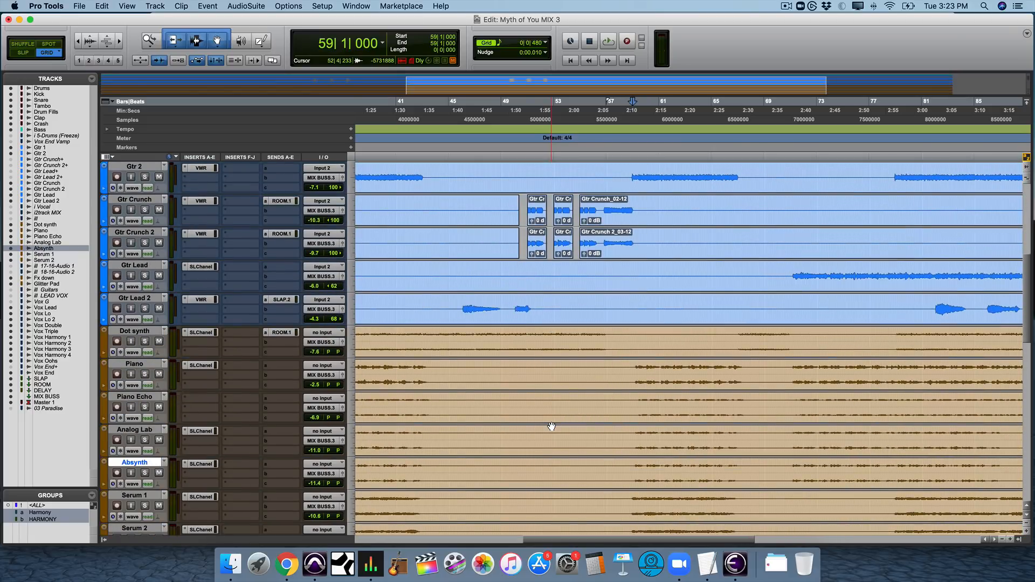
left_click(462, 303)
left_click(144, 308)
key("space")
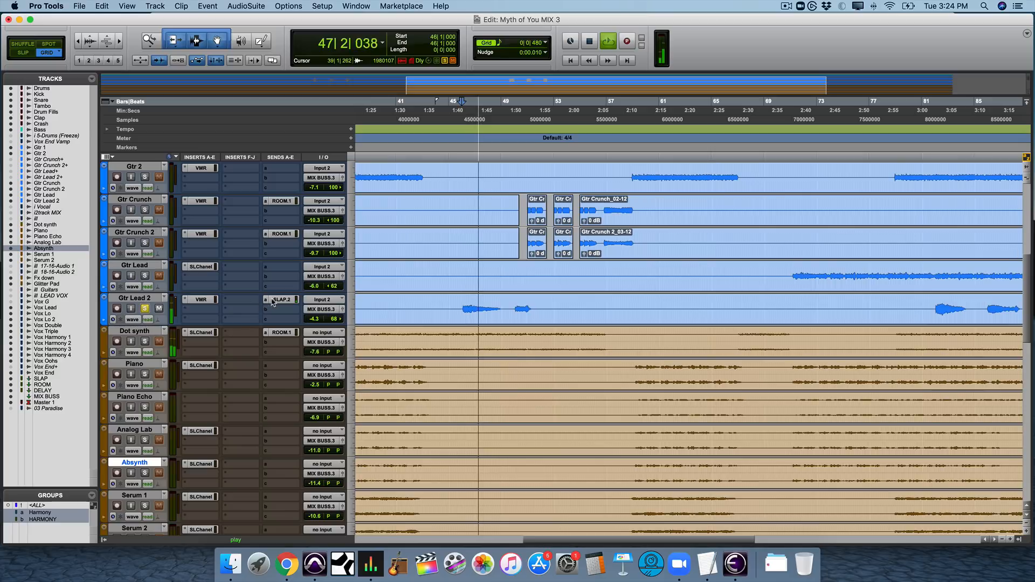
key("space")
left_click(144, 308)
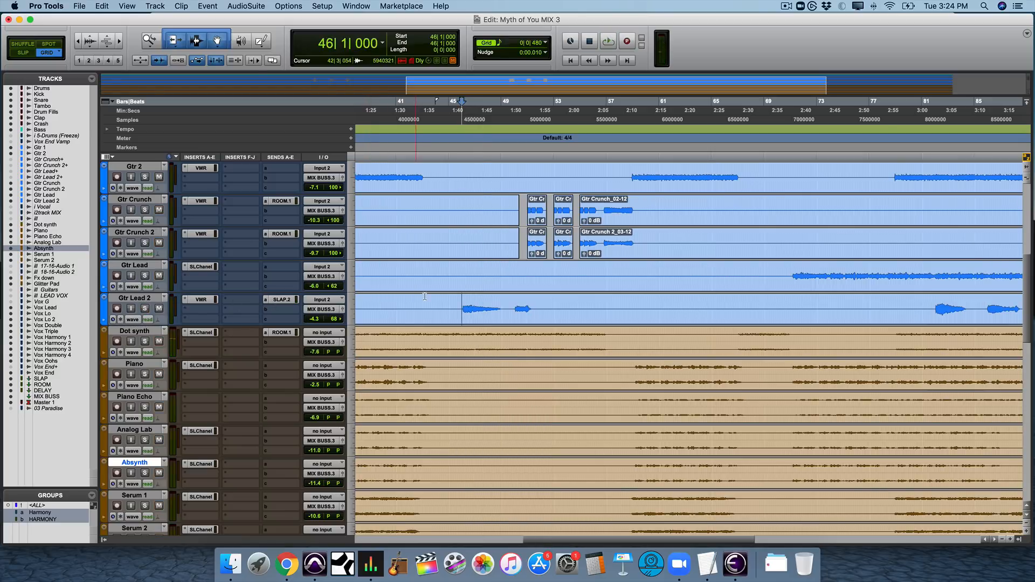
Step: Start the mix briefly from 44|4|000, stop it, and unmute the Vox Lead track
left_click(445, 302)
key("space")
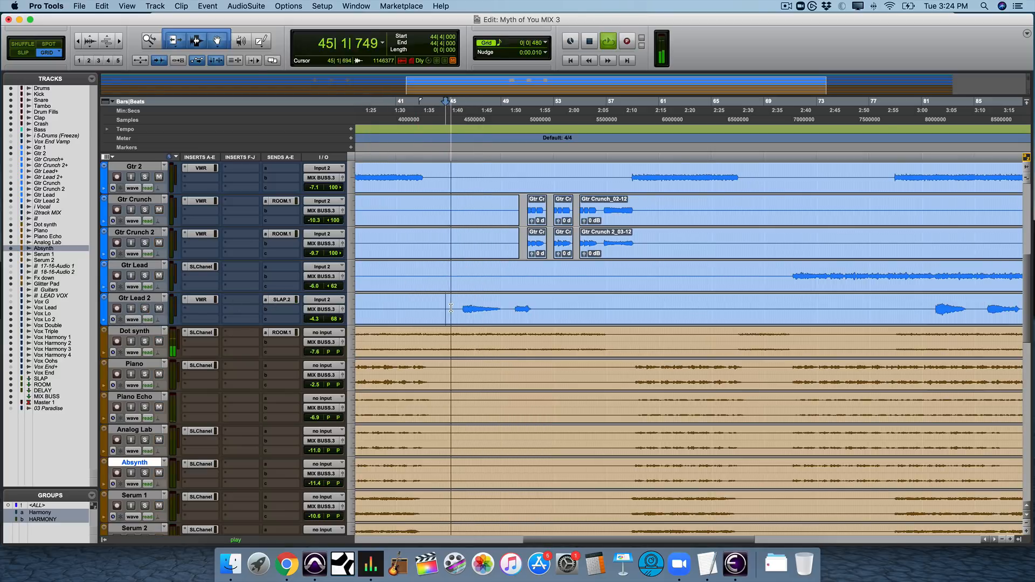
scroll(450, 308, "down", 15)
key("space")
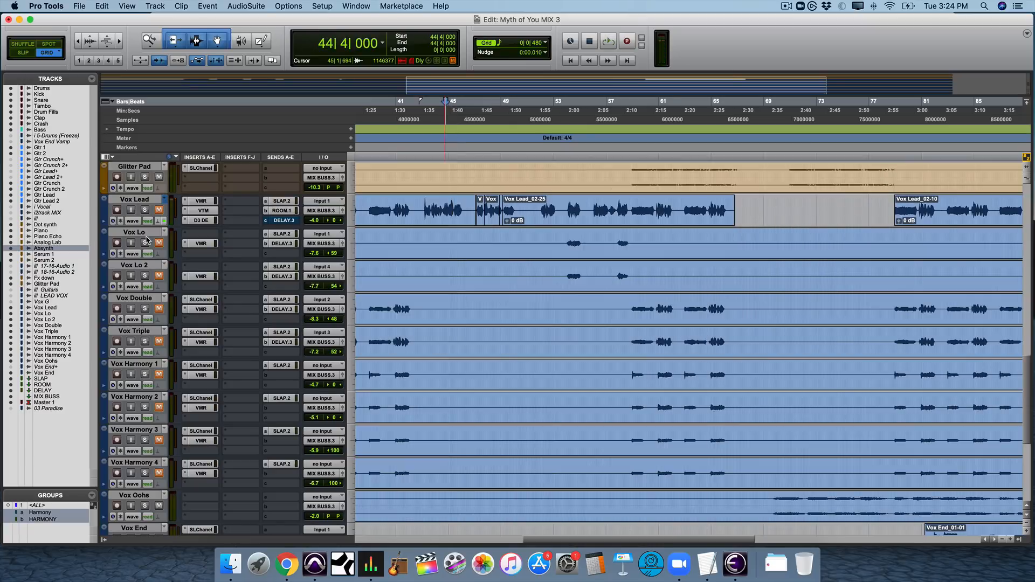
left_click(158, 210)
Step: Audition Gtr Lead 2 in the mix with the lead vocal from 44|4|000 through the guitar crunch entry
scroll(439, 288, "up", 15)
key("space")
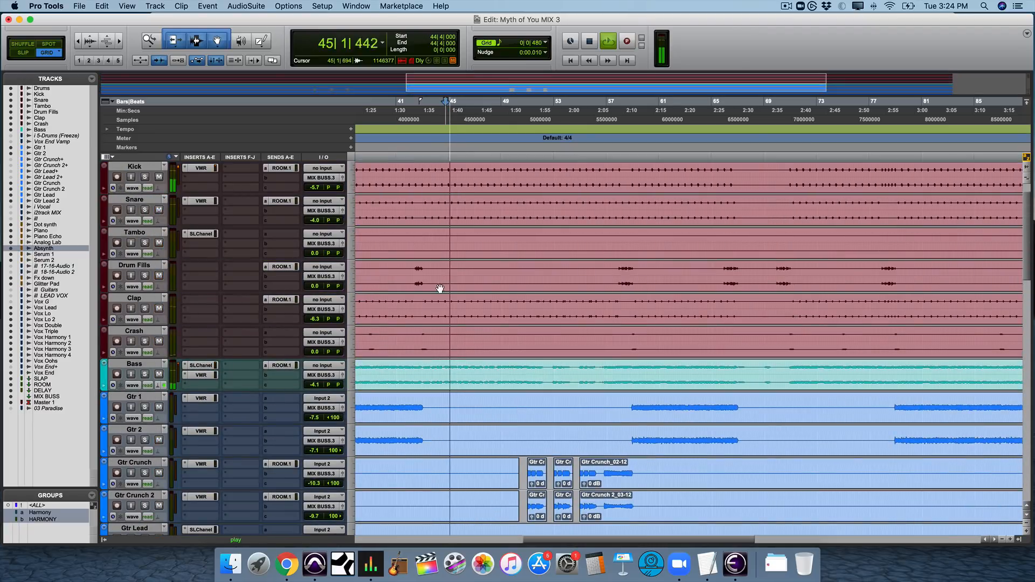
scroll(485, 294, "down", 3)
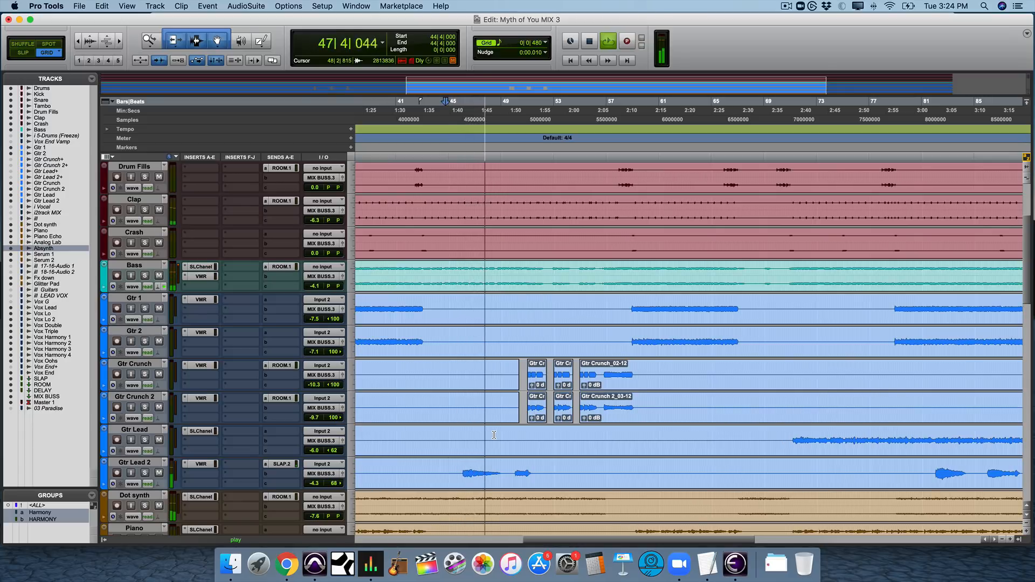
scroll(503, 460, "down", 1)
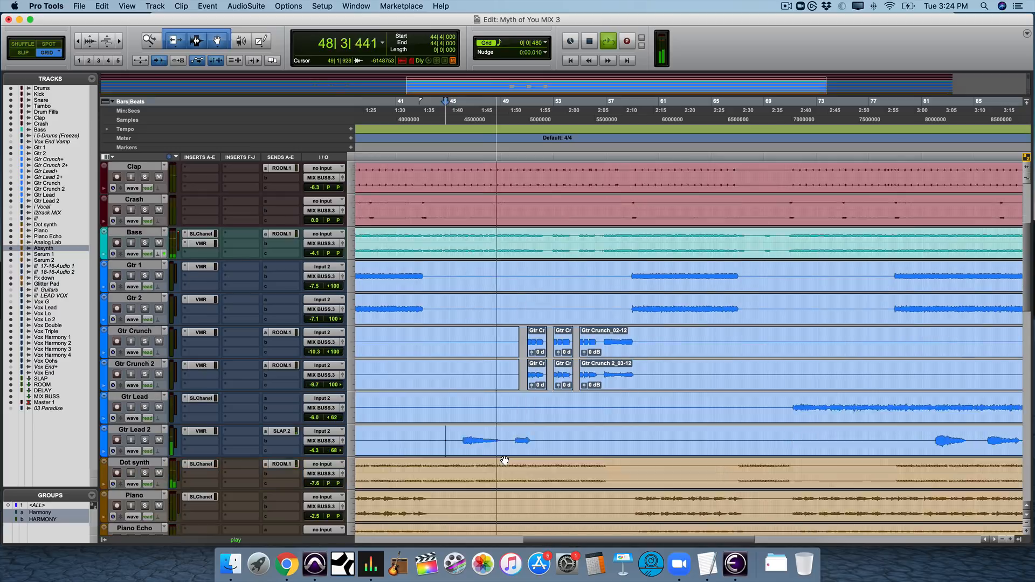
scroll(504, 461, "down", 1)
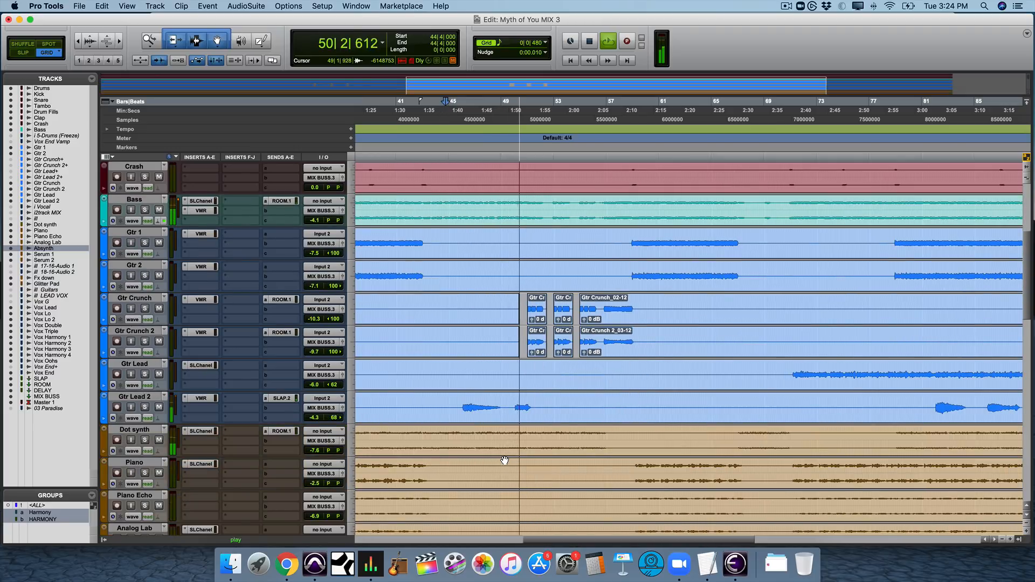
key("space")
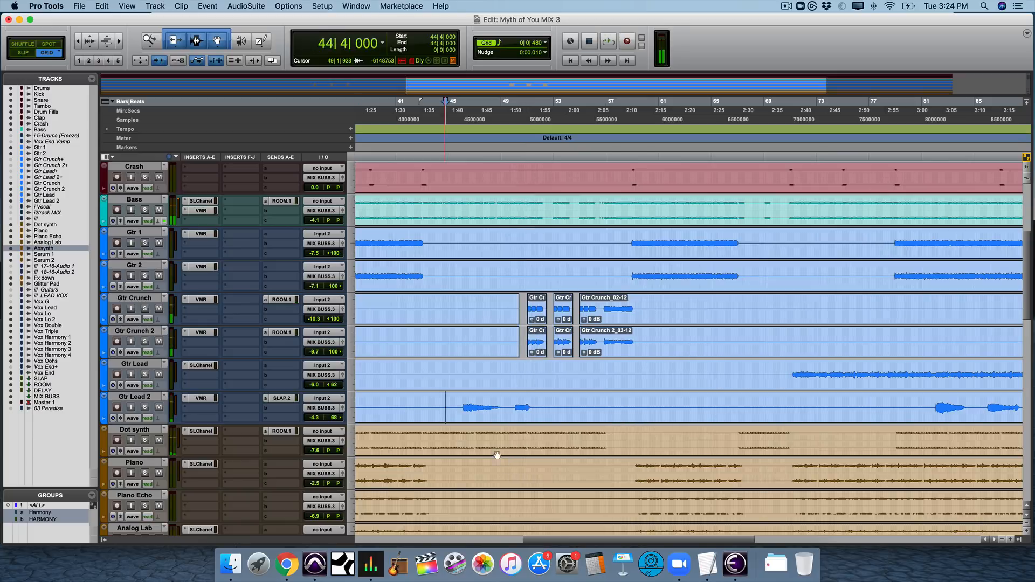
Step: Select the Gtr Lead 2 phrases from 45|4|480 to 51|1|000, view the track's Virtual Mix Rack insert, and close it
left_click_drag(461, 407, 527, 407)
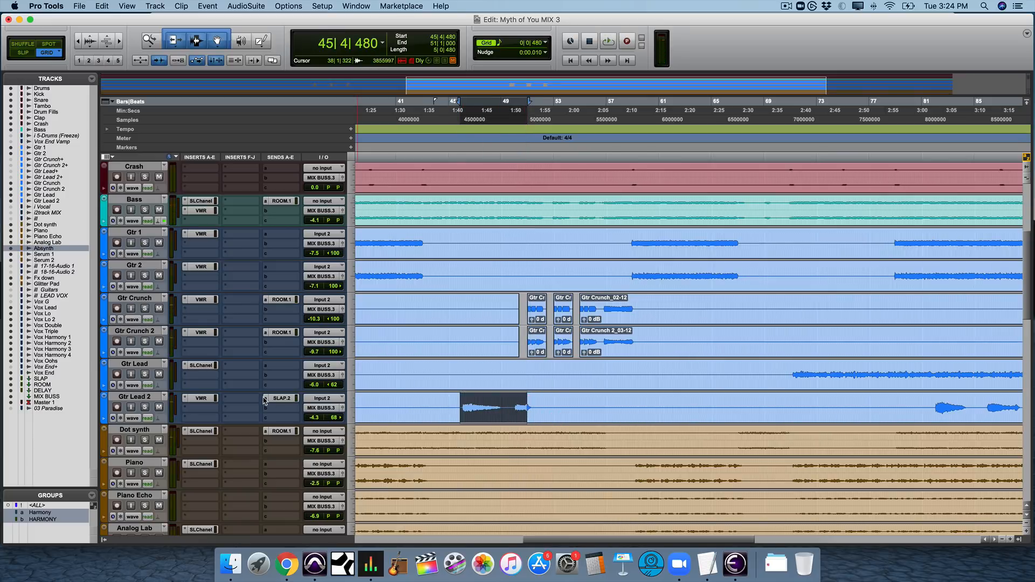
left_click(200, 399)
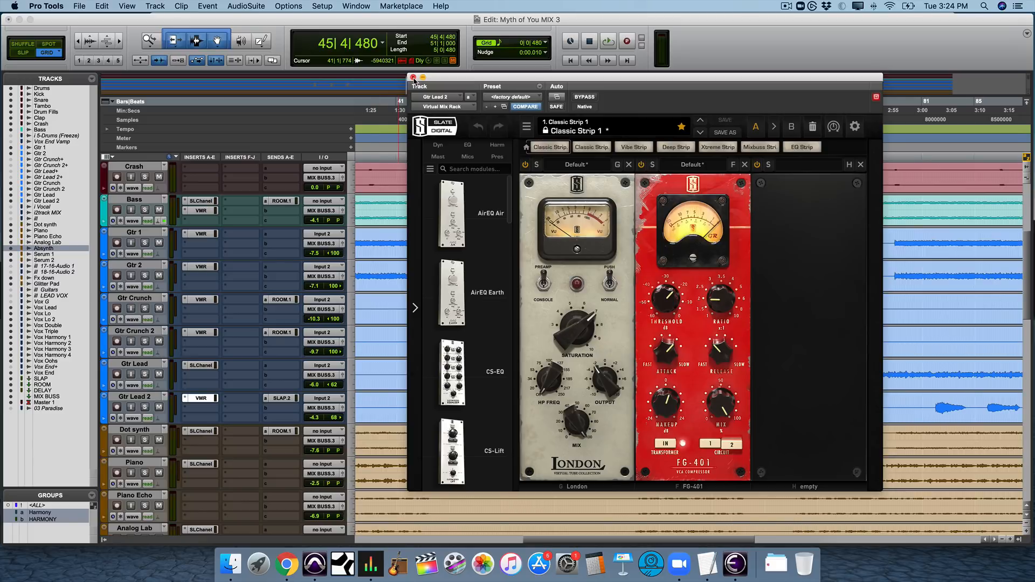
left_click(413, 77)
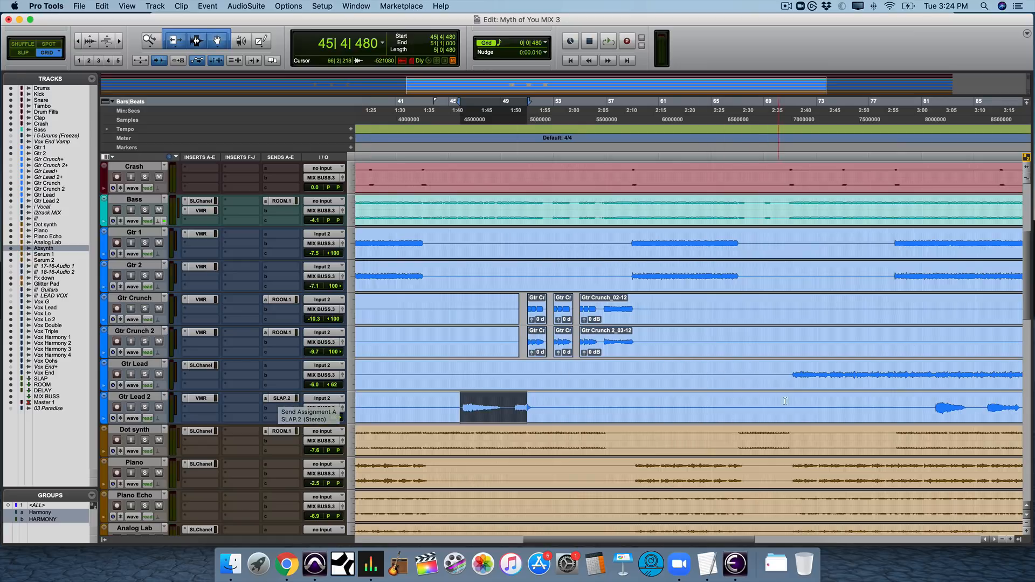
Step: Audition the Gtr Lead track soloed from 71|1|480, and unsolo it
left_click(792, 370)
scroll(787, 372, "right", 5)
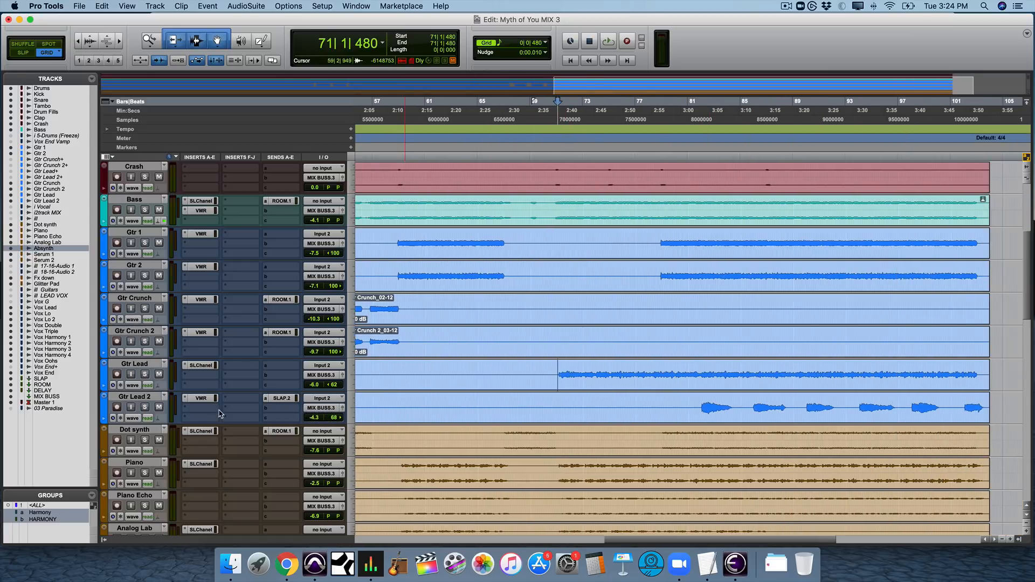
left_click(144, 376)
key("space")
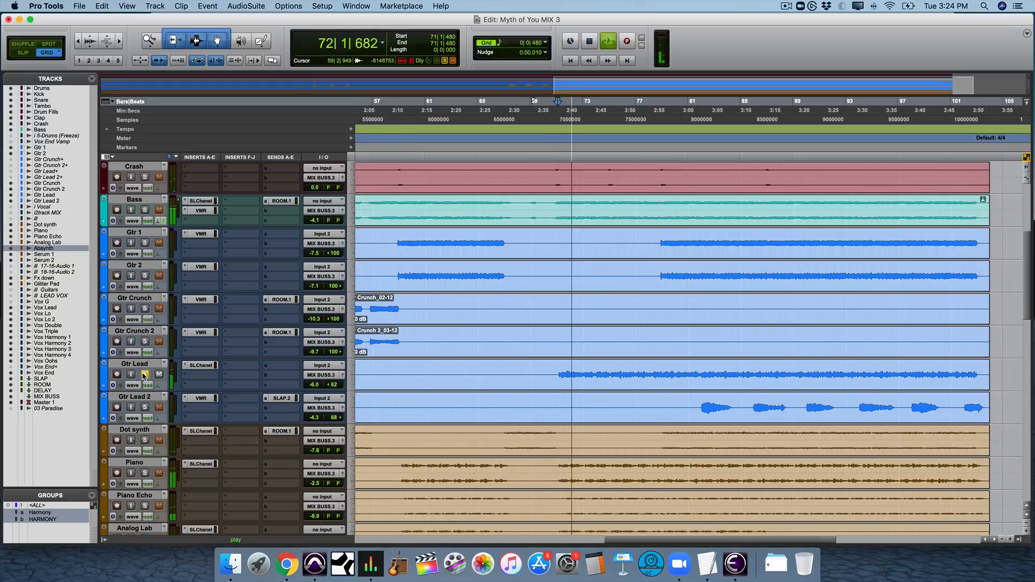
key("space")
left_click(144, 376)
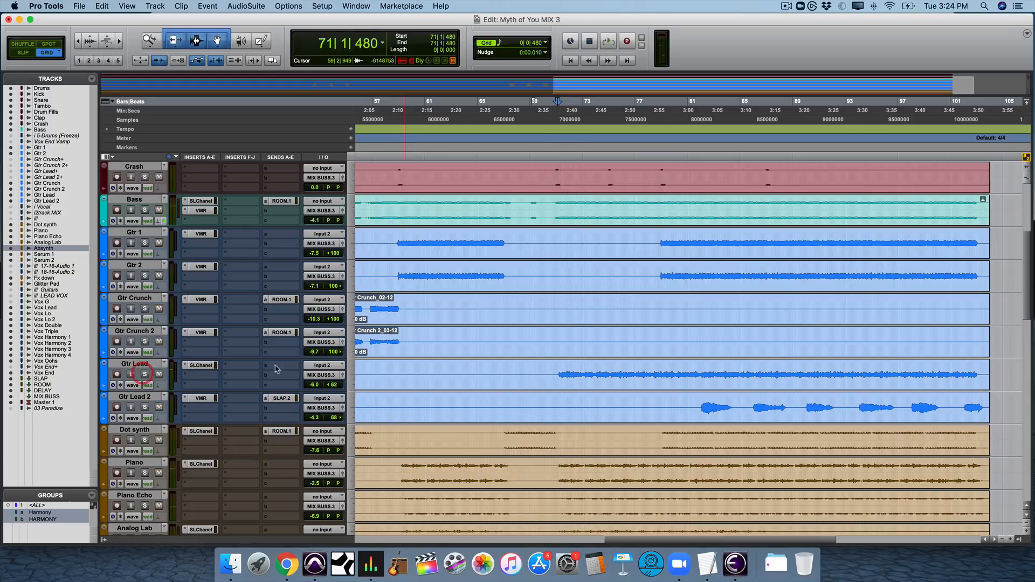
Step: Play the mix from 70|4|000, switching the Gtr Lead solo on and off to compare it in context
left_click(559, 370)
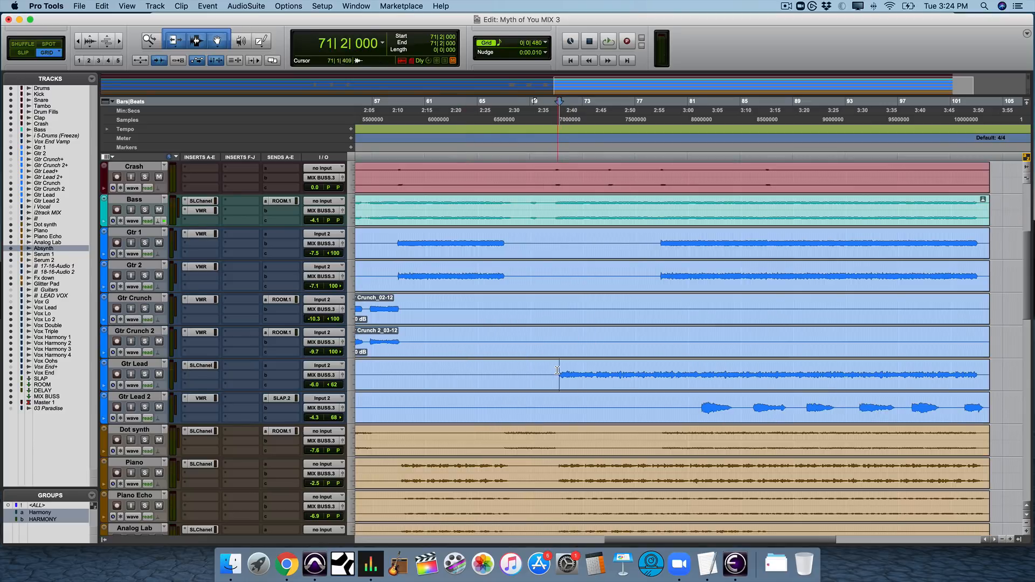
left_click(552, 371)
key("space")
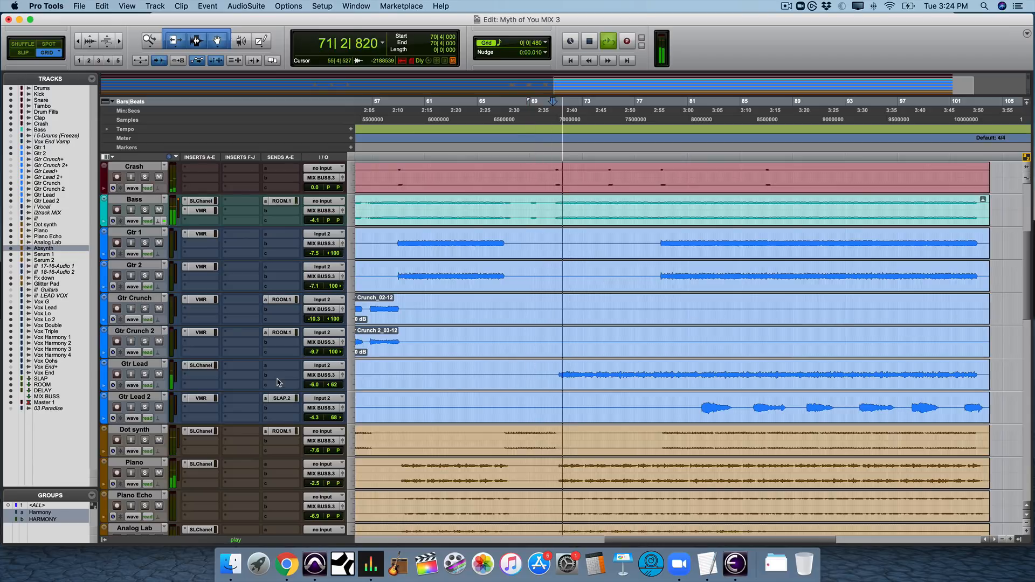
left_click(145, 375)
left_click(145, 375)
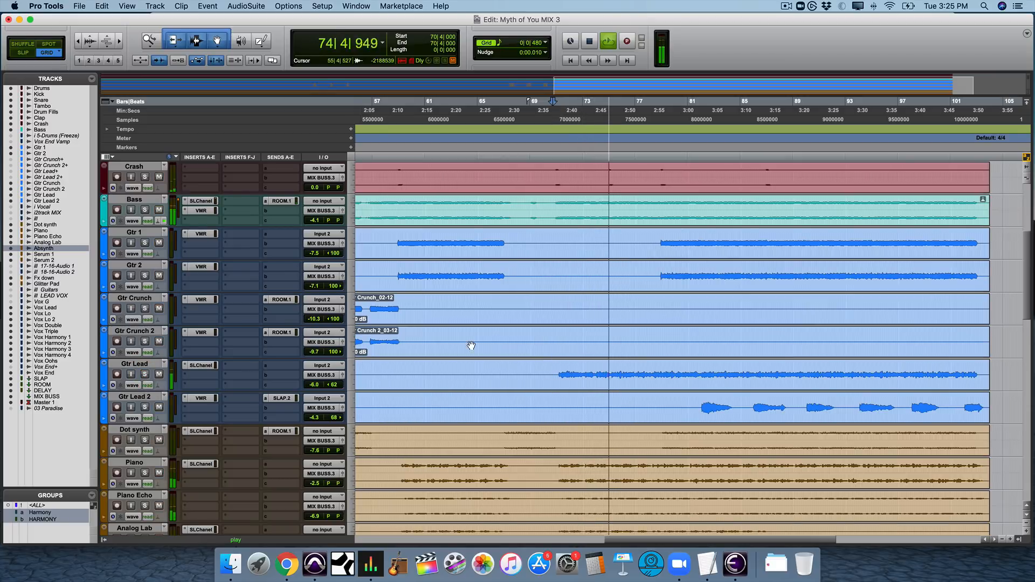
key("space")
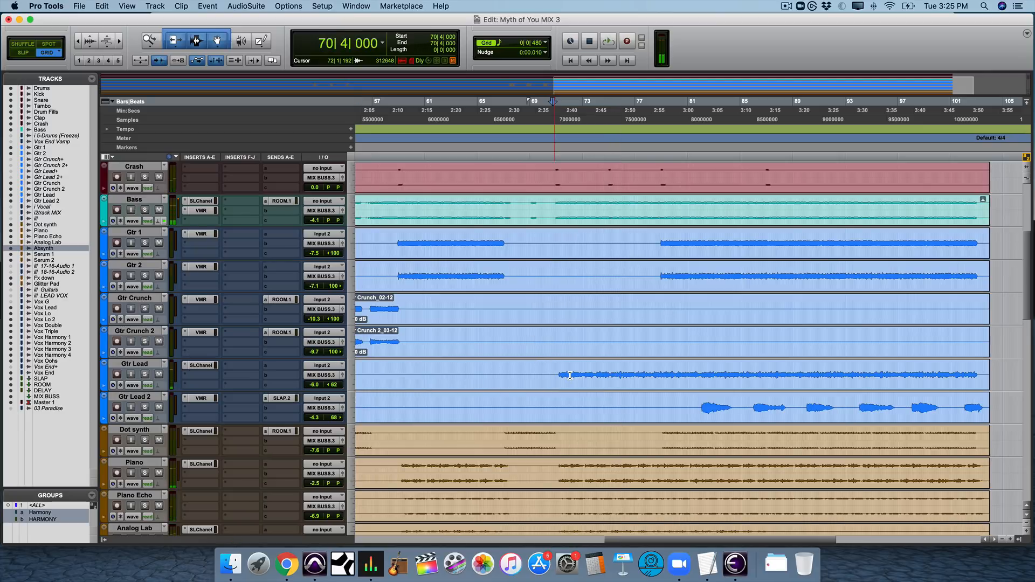
Step: Solo the Vox Lead track and select its opening clips from 11|1|193 to 22|1|564
scroll(570, 375, "down", 5)
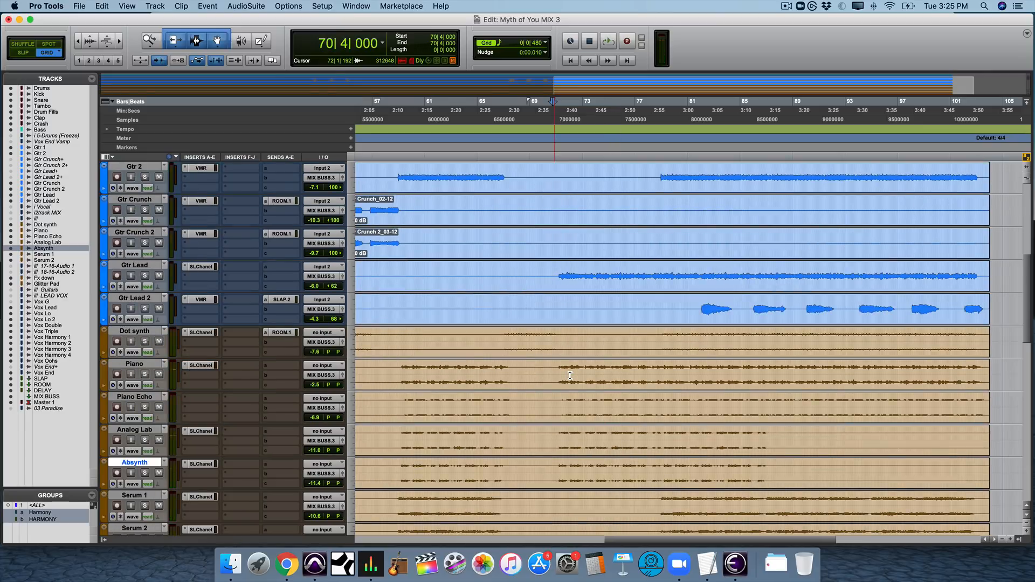
scroll(580, 305, "down", 3)
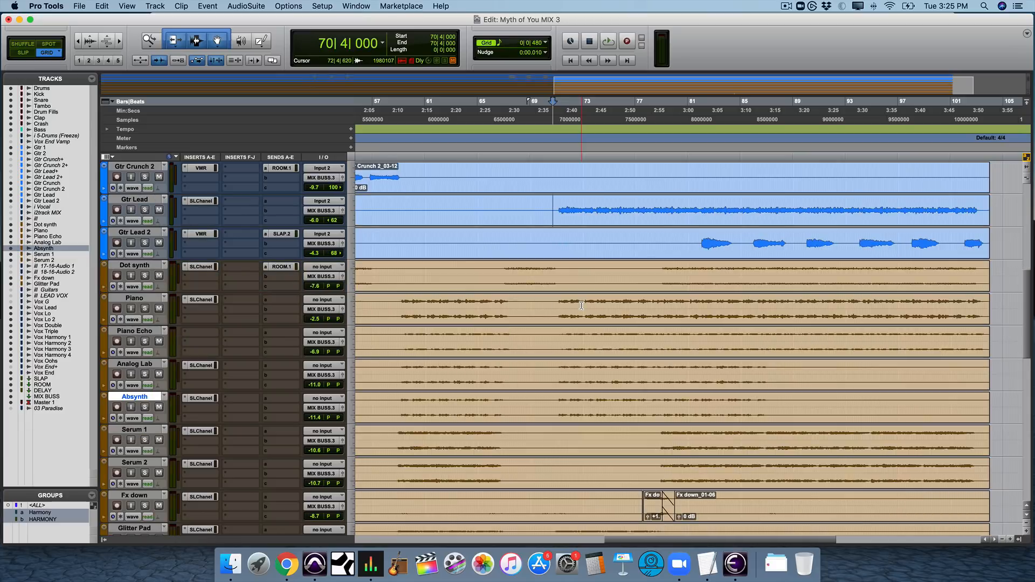
scroll(549, 340, "down", 2)
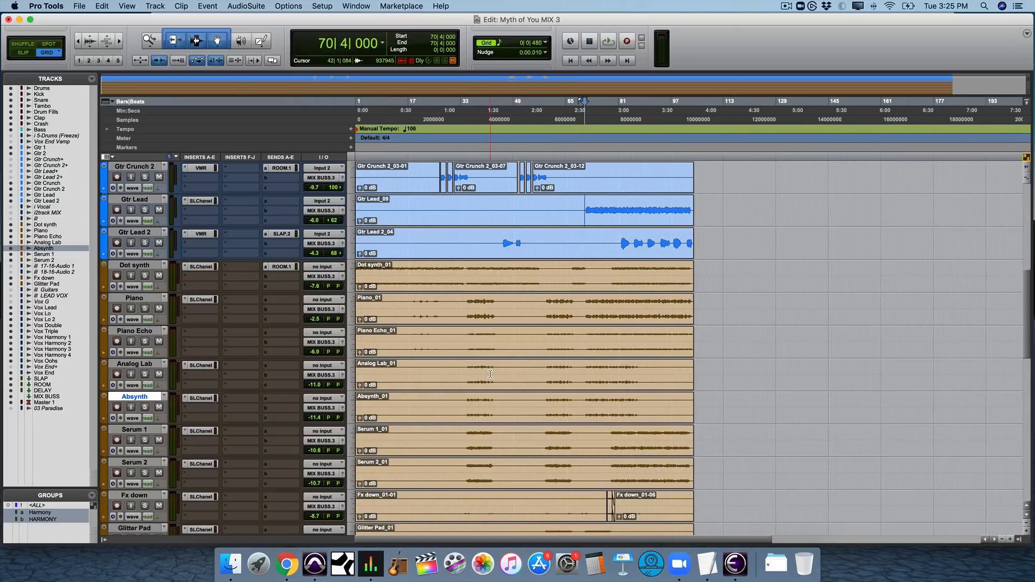
scroll(490, 373, "down", 5)
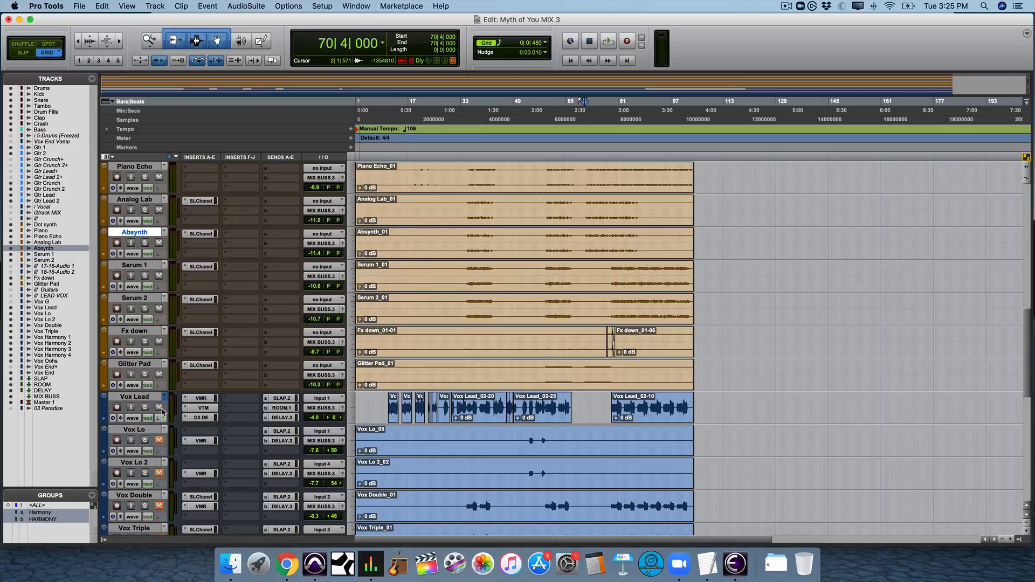
left_click(145, 407)
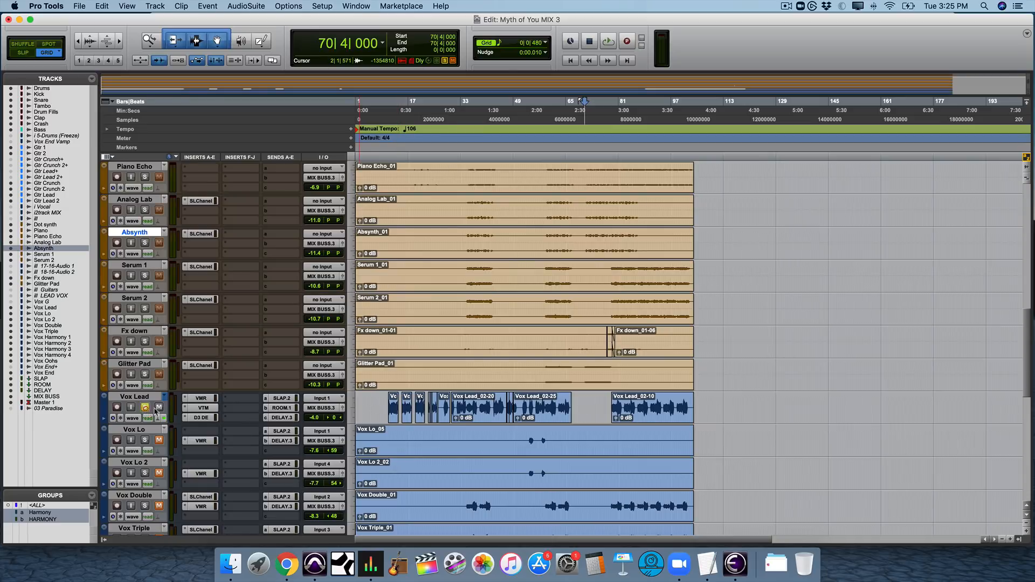
left_click(416, 412)
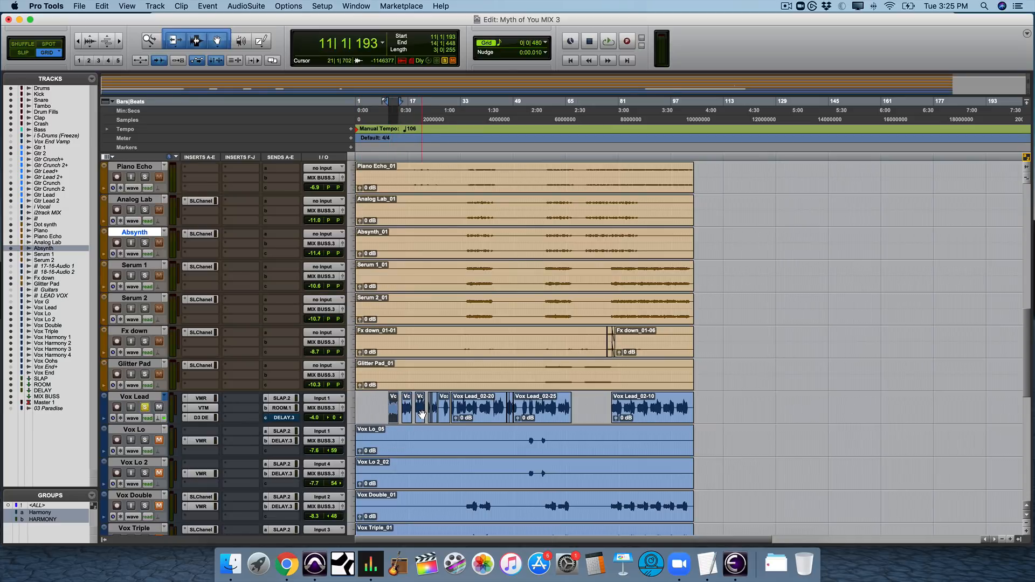
left_click(422, 413, "shift")
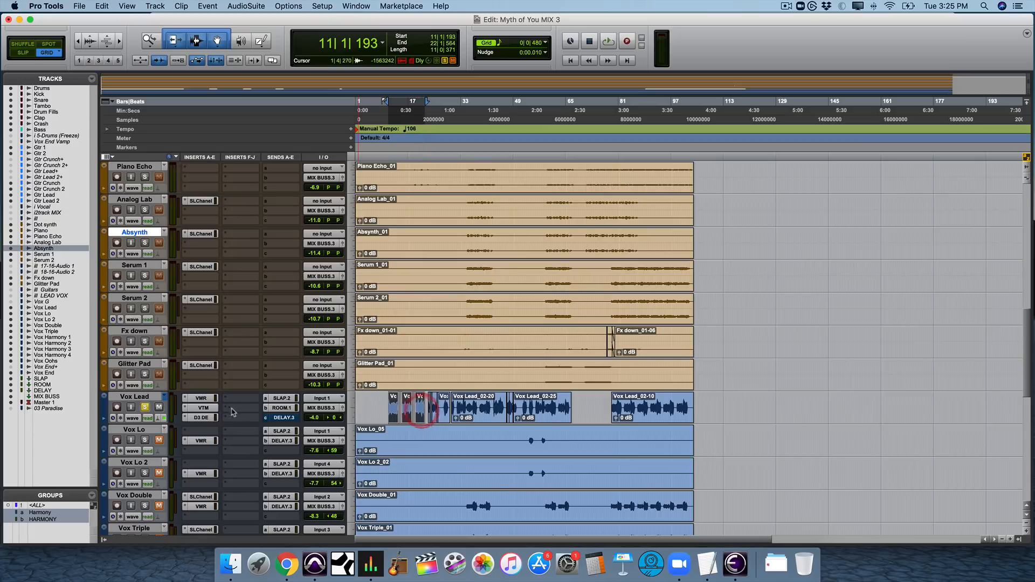
Step: Make the ROOM.1 and SLAP.2 sends on the Vox Lead track inactive
left_click(286, 408, "ctrl+super")
left_click(281, 399, "ctrl+super")
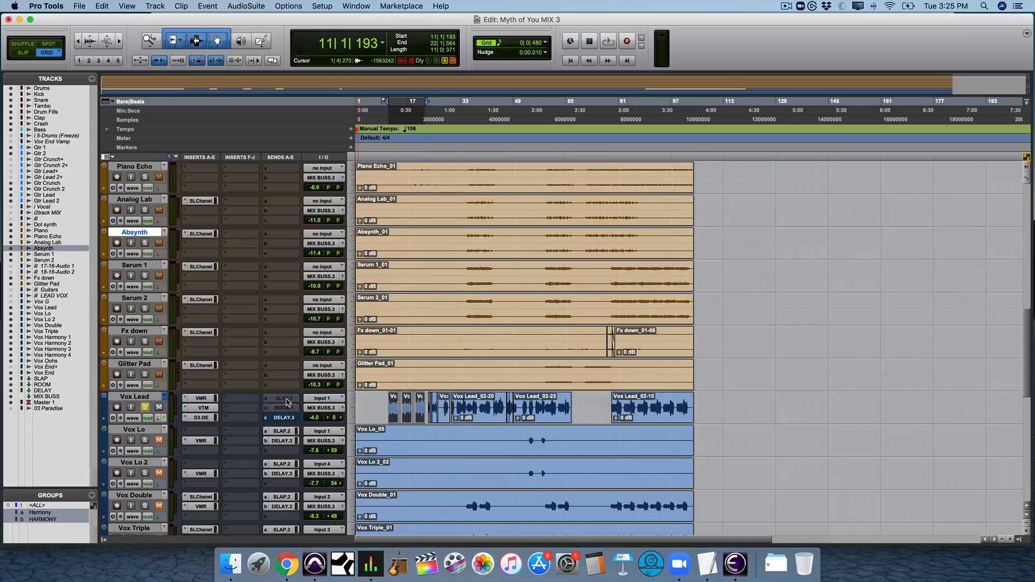
Step: Make the VMR, VTM and D3 DeEsser inserts on Vox Lead inactive and audition the dry vocal
left_click(202, 419, "ctrl+super")
left_click(203, 408, "ctrl+super")
left_click(202, 399, "ctrl+super")
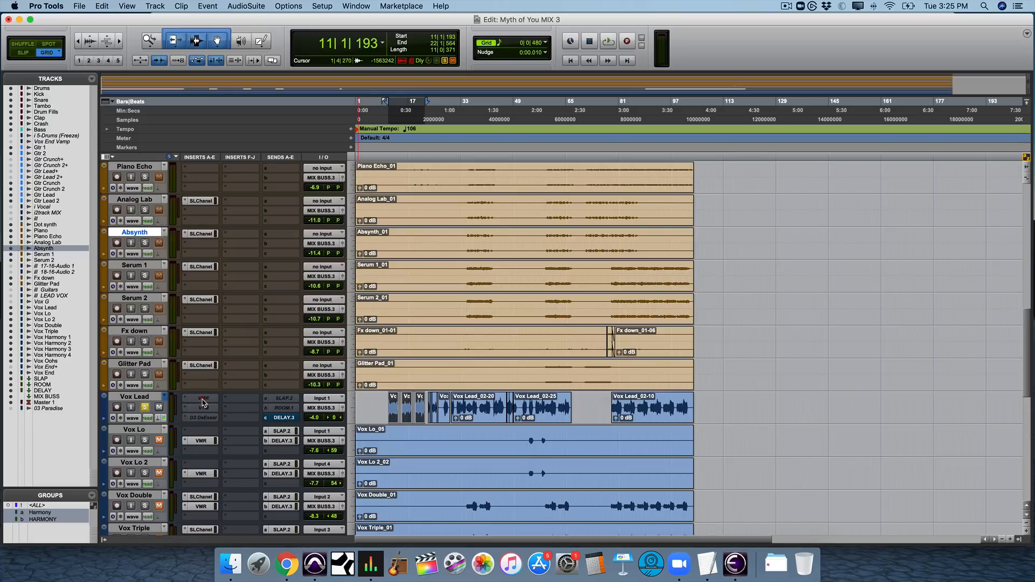
key("space")
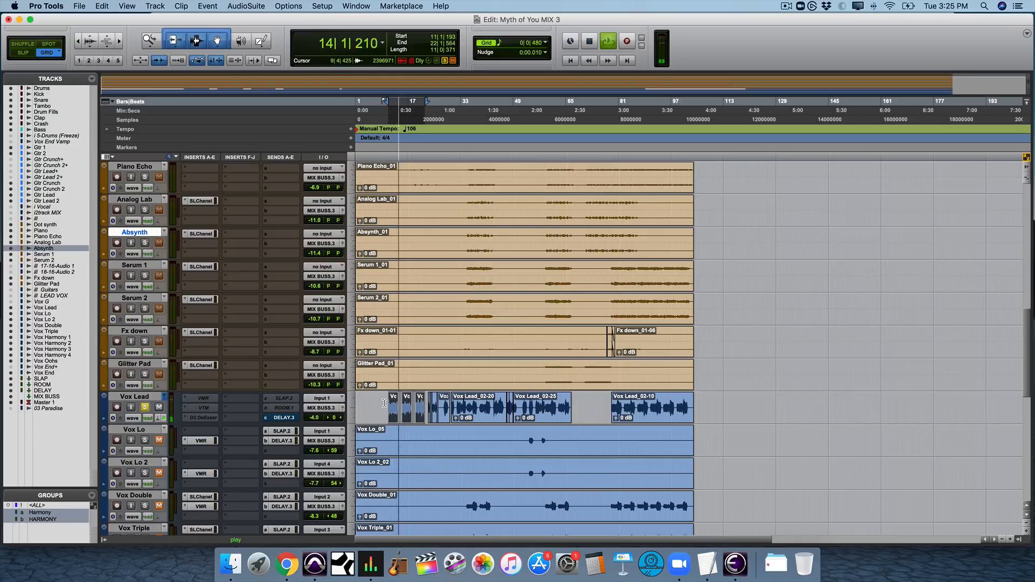
key("space")
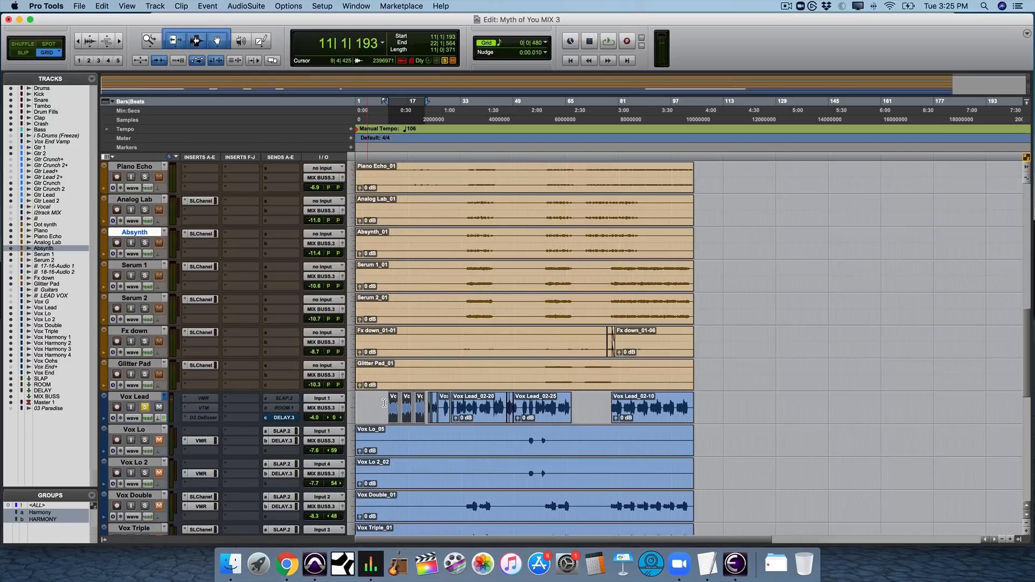
Step: Open the VMR plug-in on Vox Lead and examine the FG-S EQ's HMF gain and frequency settings
left_click(201, 399)
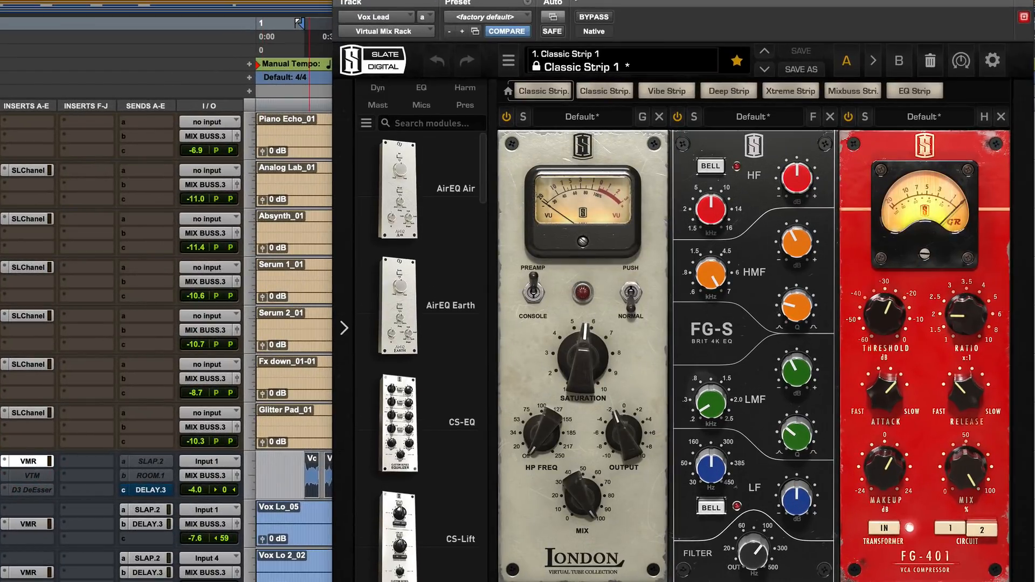
left_click_drag(573, 0, 602, 7)
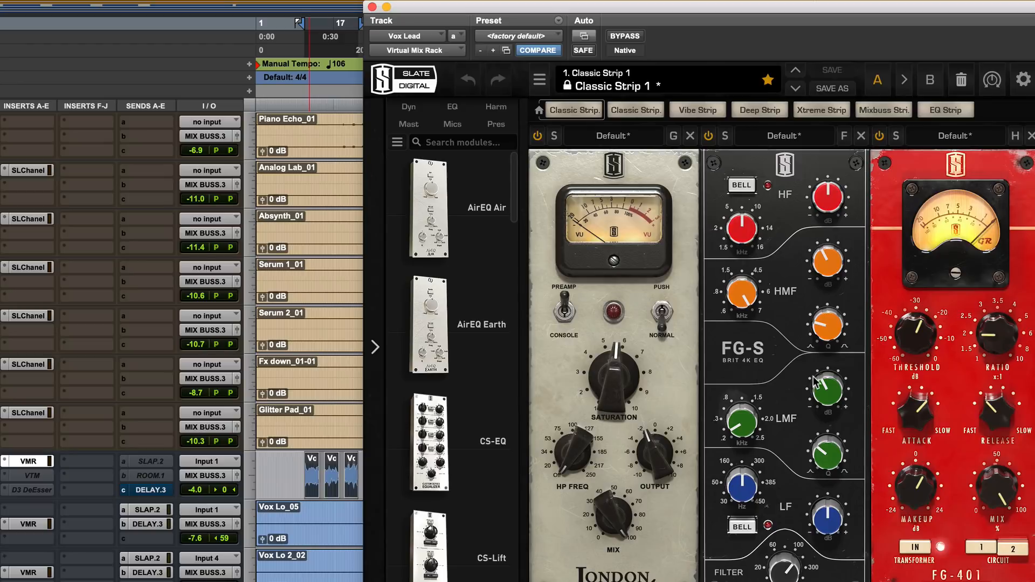
mouse_move(815, 382)
left_click(833, 258)
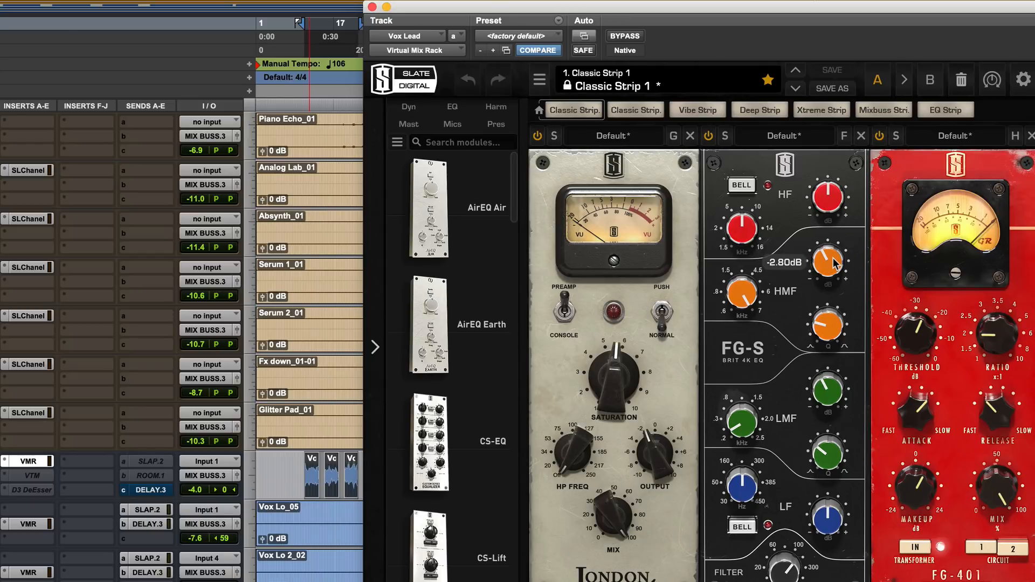
left_click(742, 298)
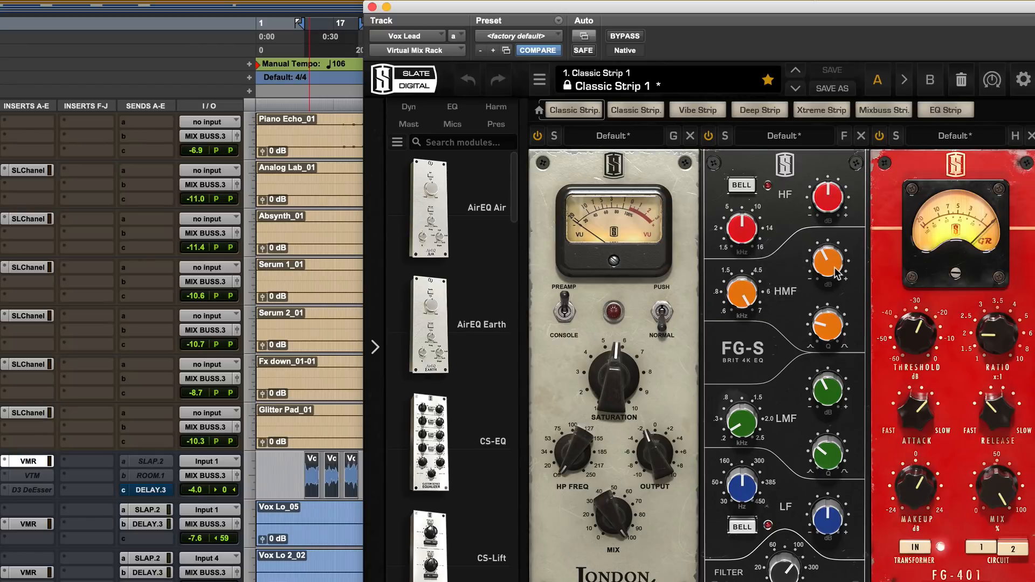
mouse_move(836, 268)
mouse_move(793, 579)
Step: Compare the lead vocal with the Virtual Mix Rack bypassed and engaged during playback
left_click(627, 36)
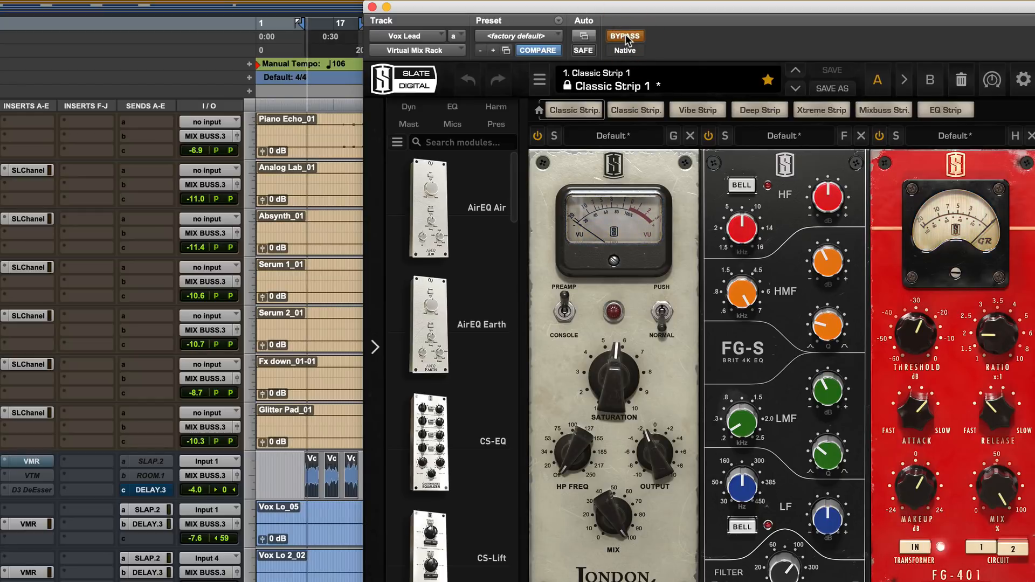
left_click(625, 36)
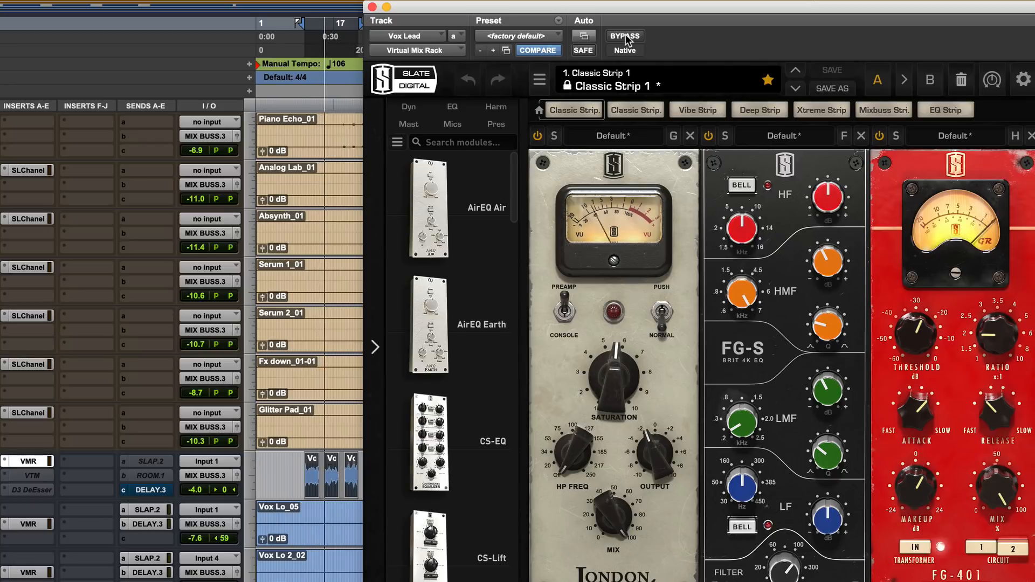
left_click(625, 35)
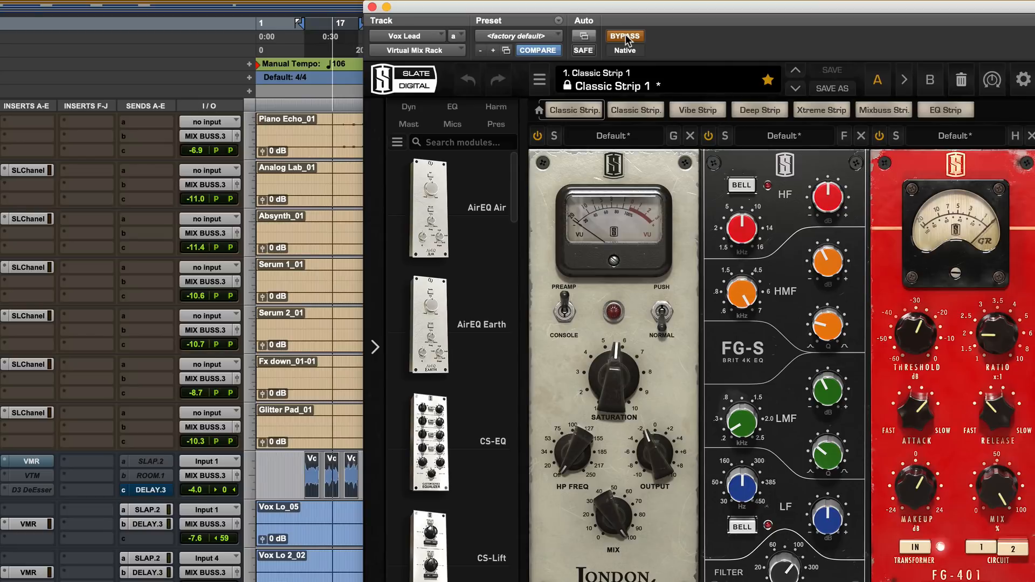
left_click(625, 35)
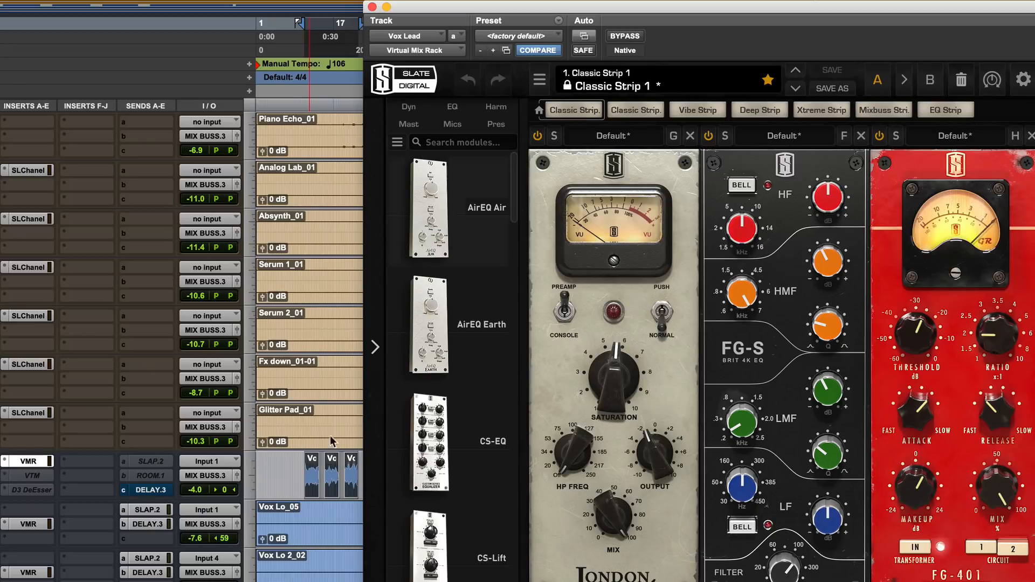
Step: Open the Virtual Tape Machines plug-in on Vox Lead, compare the vocal with it bypassed and engaged, and close it
left_click(36, 477)
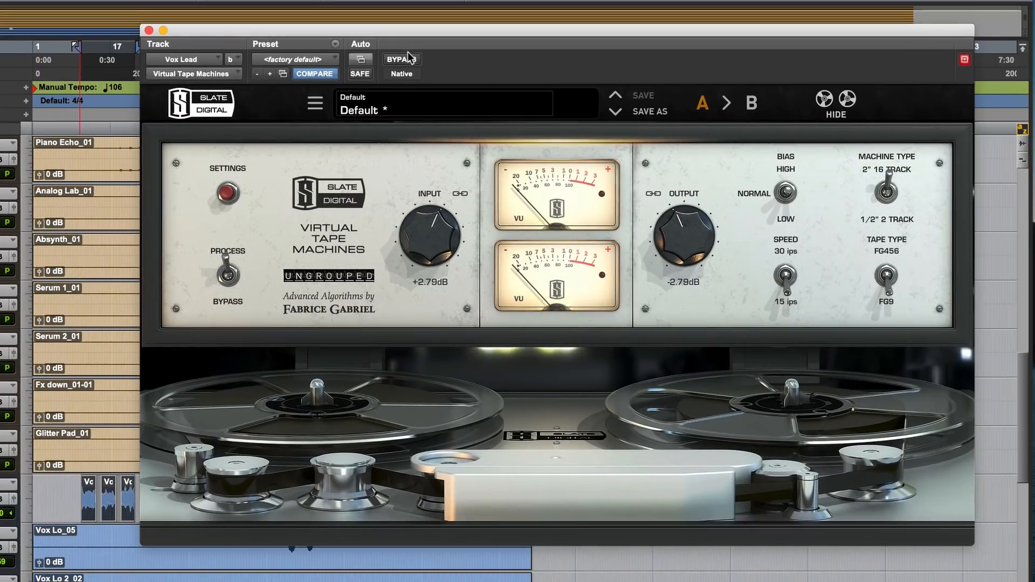
left_click(630, 38)
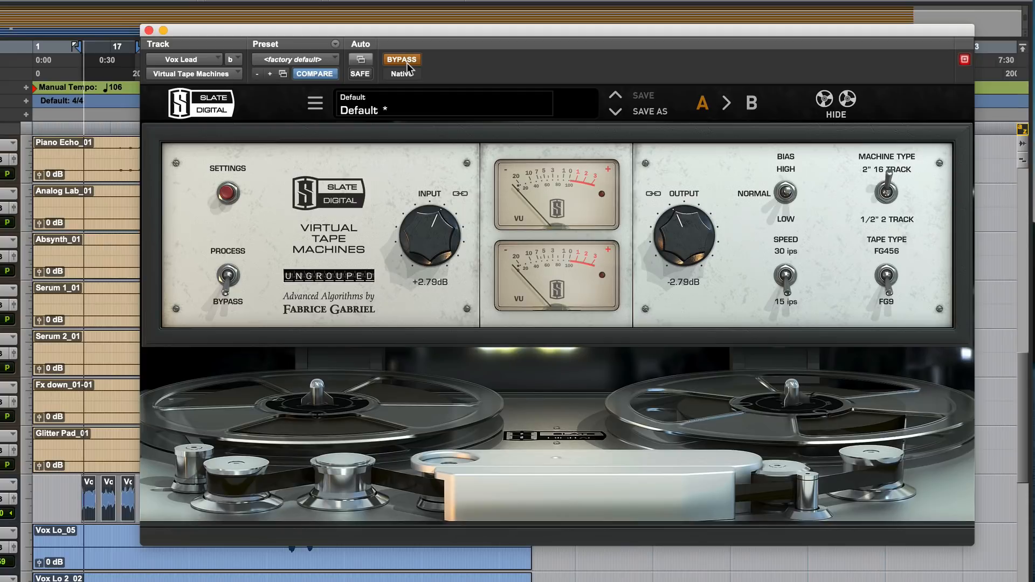
left_click(406, 63)
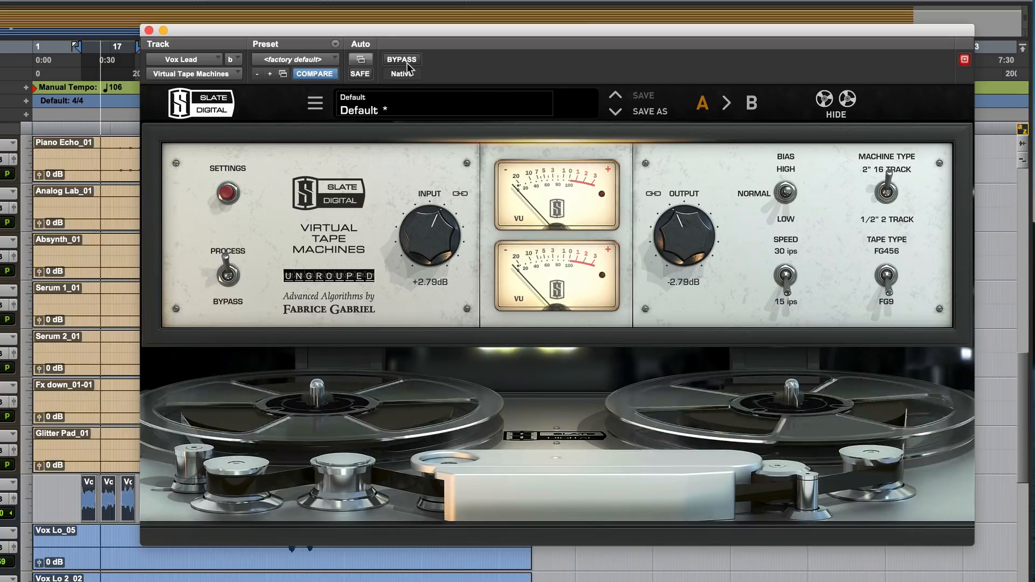
left_click(401, 60)
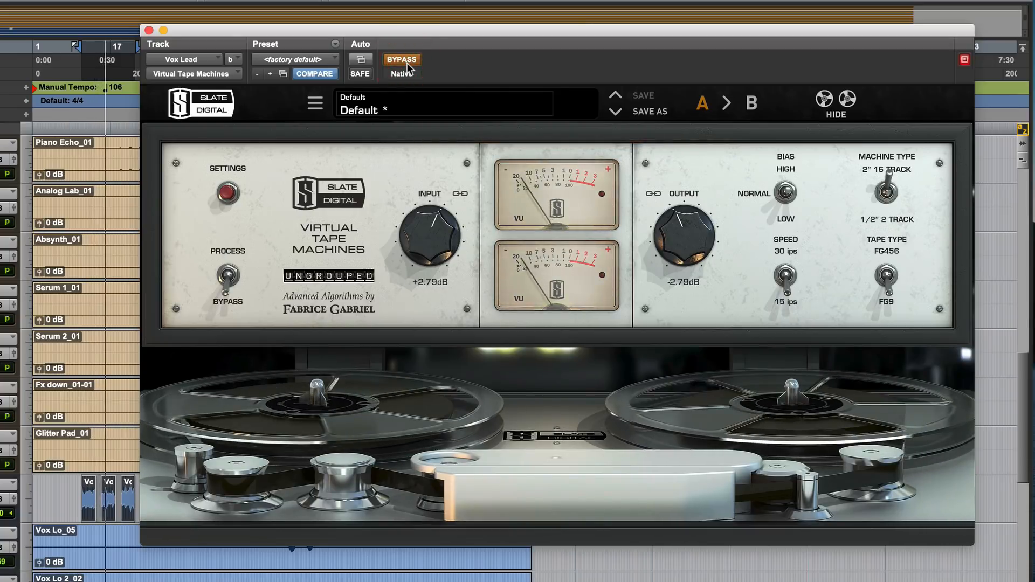
left_click(406, 63)
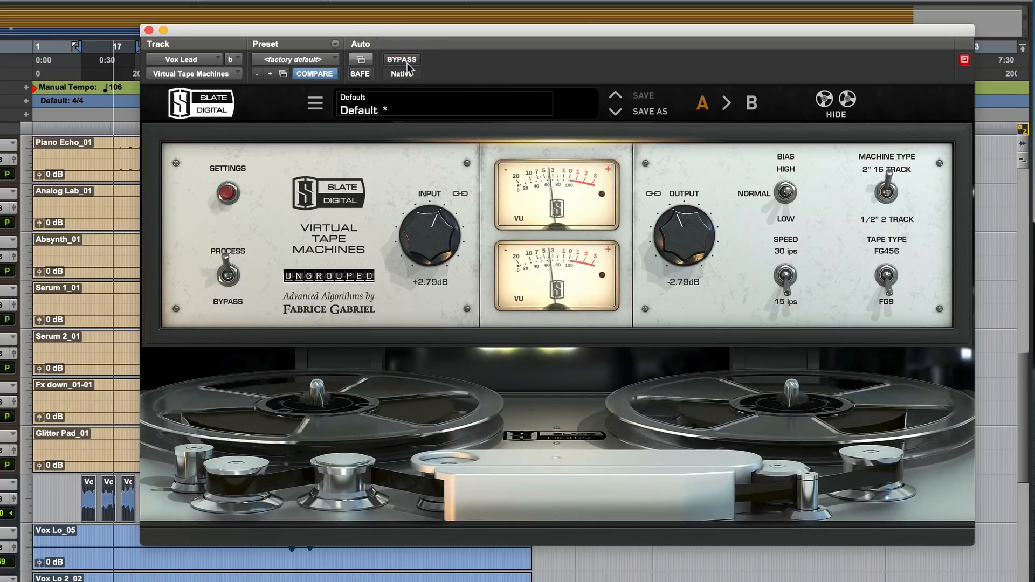
key("space")
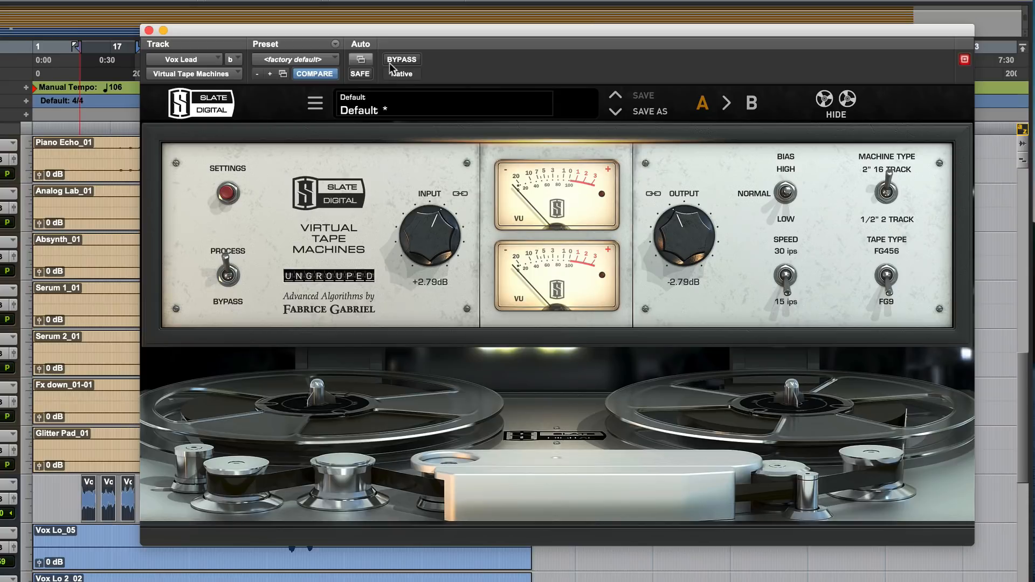
left_click(149, 31)
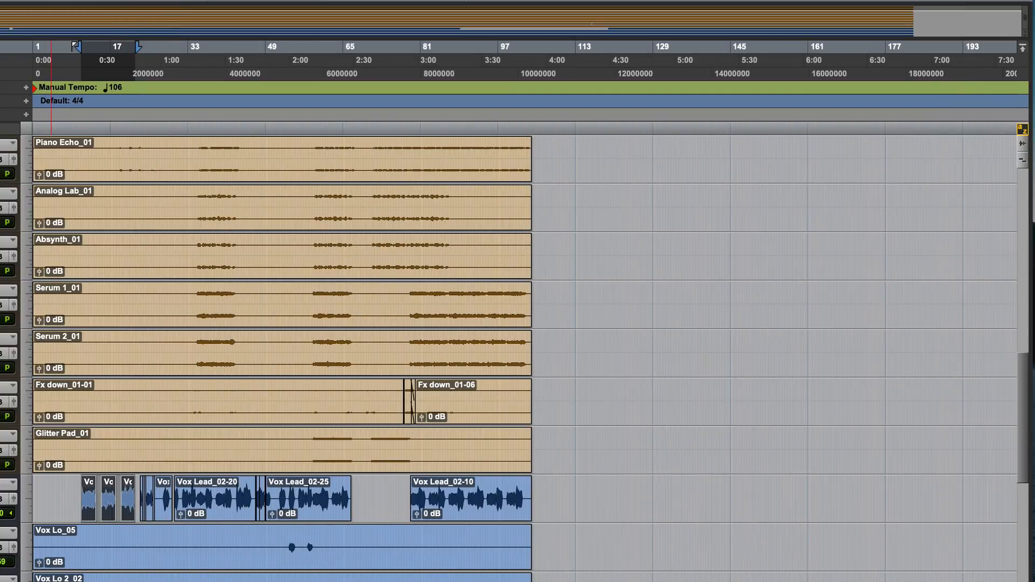
Step: Open the Dyn3 De-Esser on Vox Lead and compare the vocal with it bypassed and engaged
left_click(0, 493)
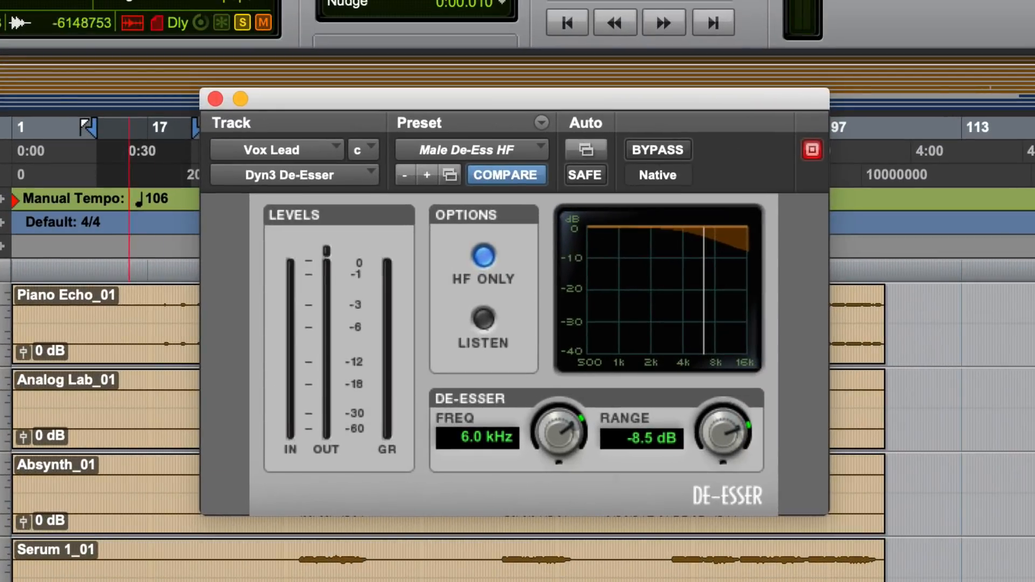
key("space")
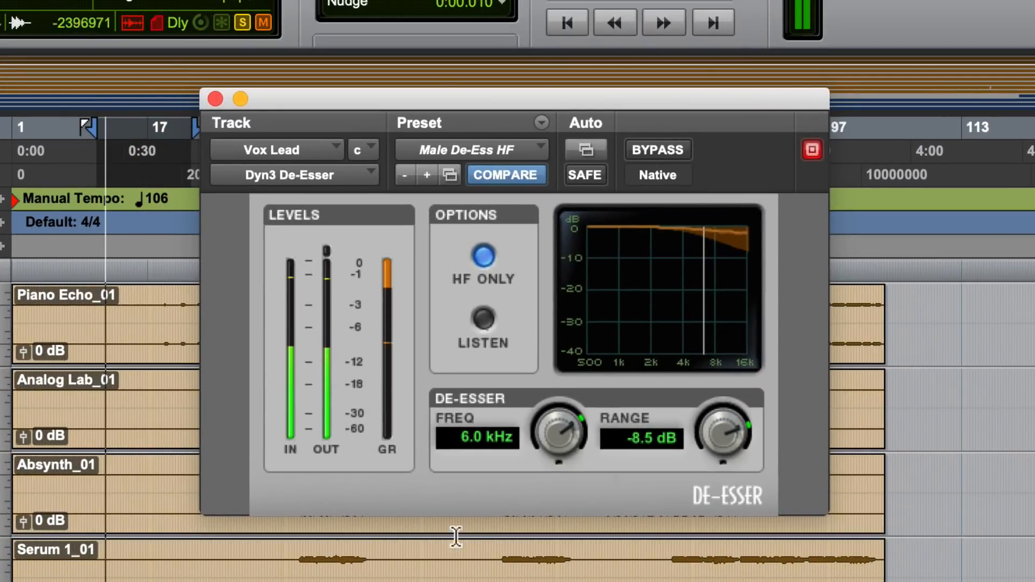
left_click(667, 149)
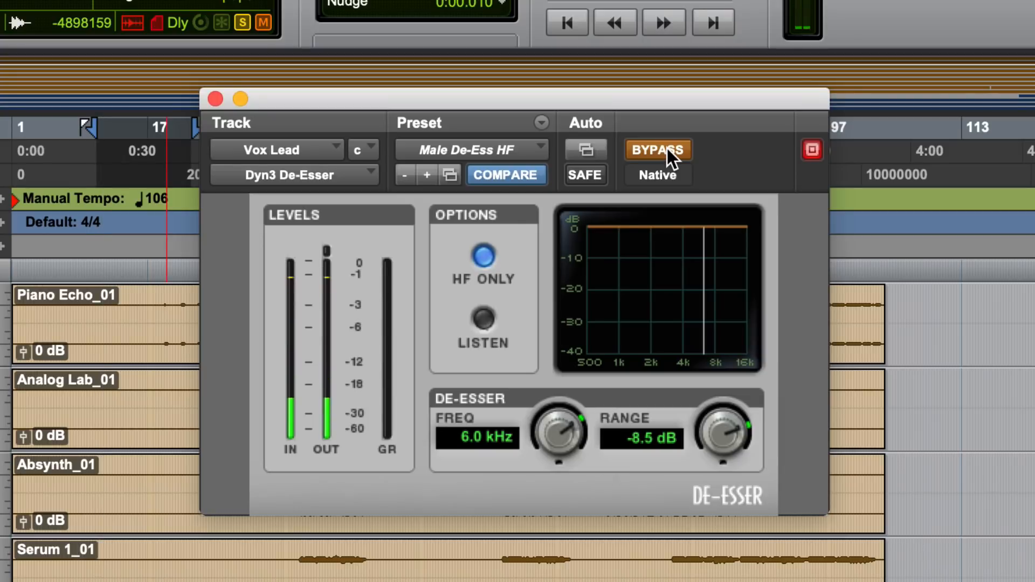
left_click(668, 149)
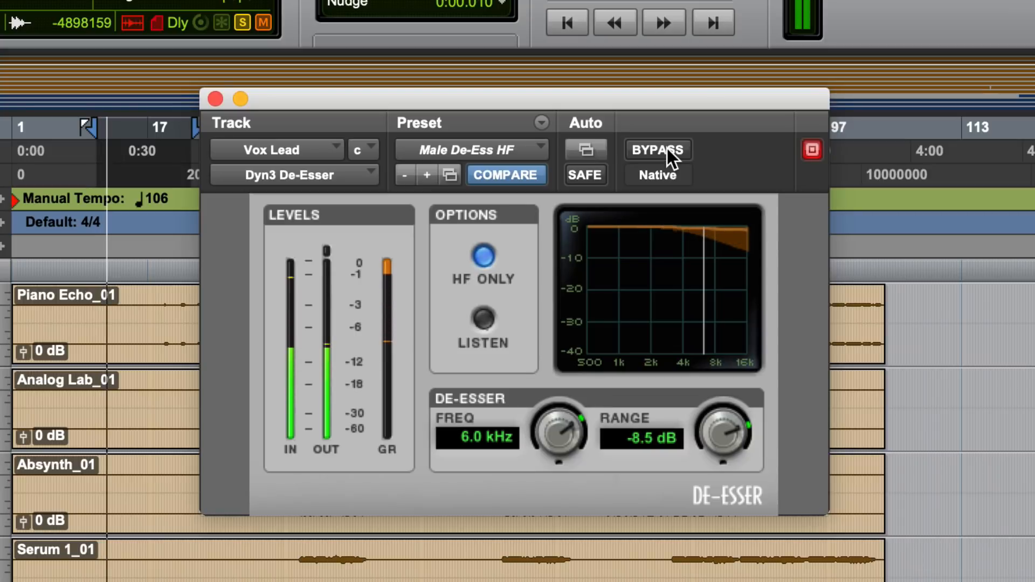
key("space")
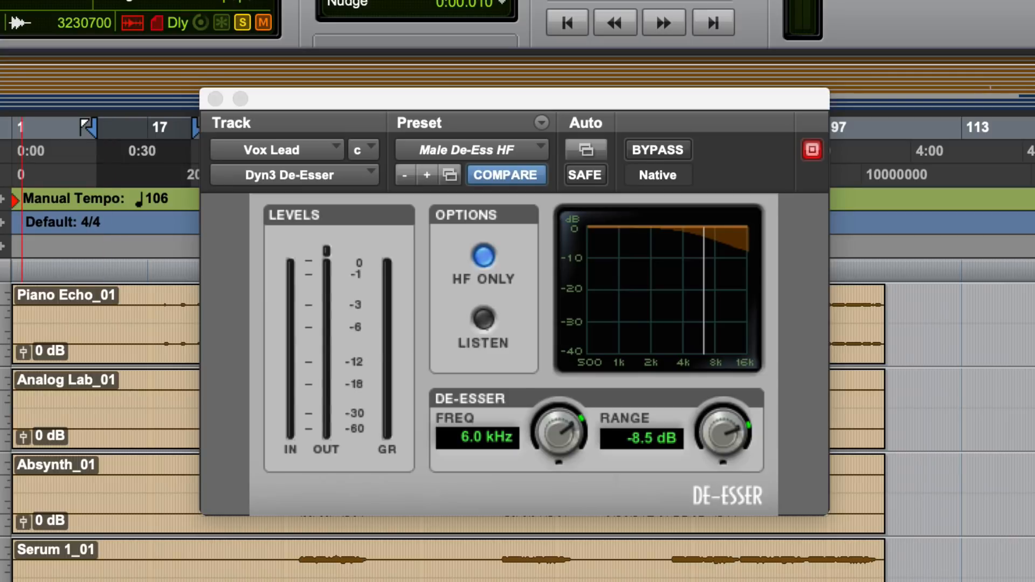
Step: Review the EchoBoy plug-in on the SLAP track, close it, and return to the Vox Lead track
scroll(960, 431, "down", 10)
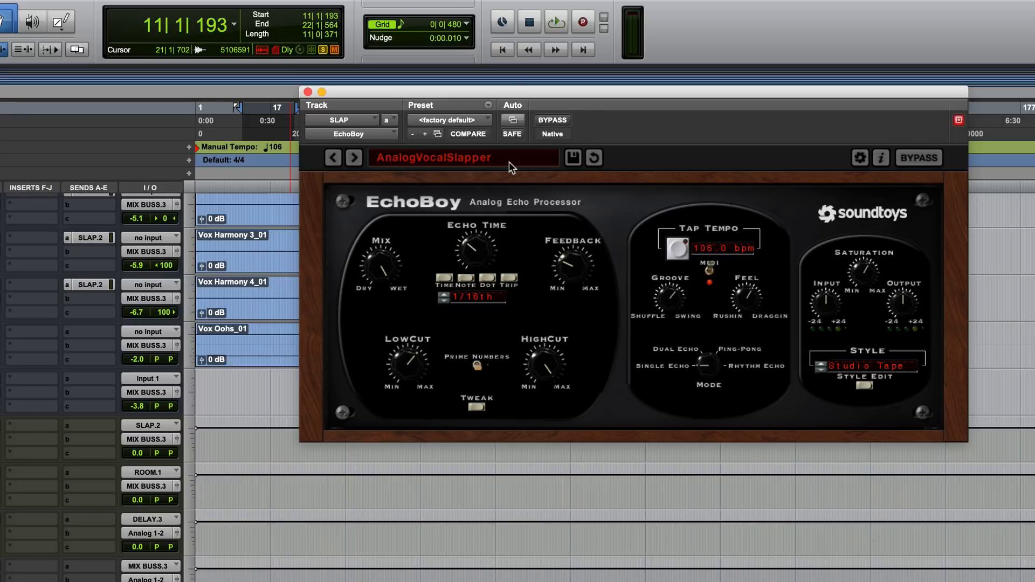
left_click(307, 92)
scroll(298, 305, "up", 5)
scroll(299, 299, "up", 8)
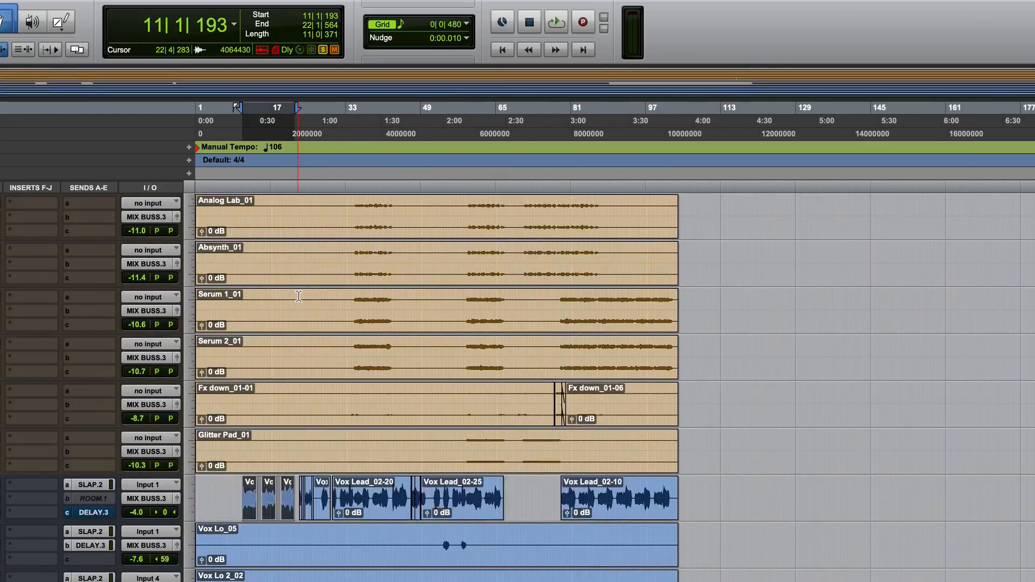
Step: Audition the lead vocal with the SLAP.2 send, and again with the ROOM.1 send made active
key("space")
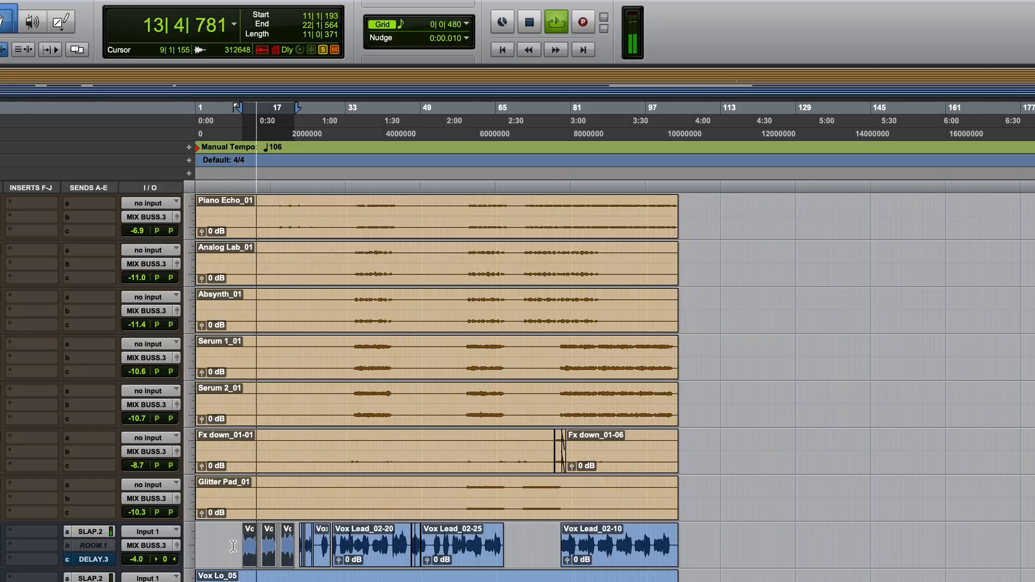
key("space")
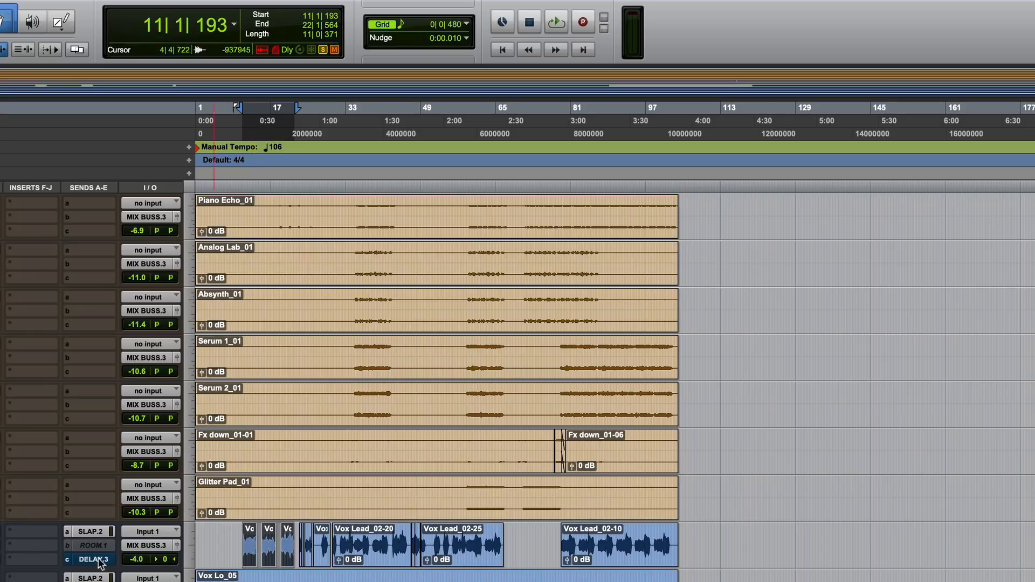
left_click(89, 545, "ctrl+super")
key("space")
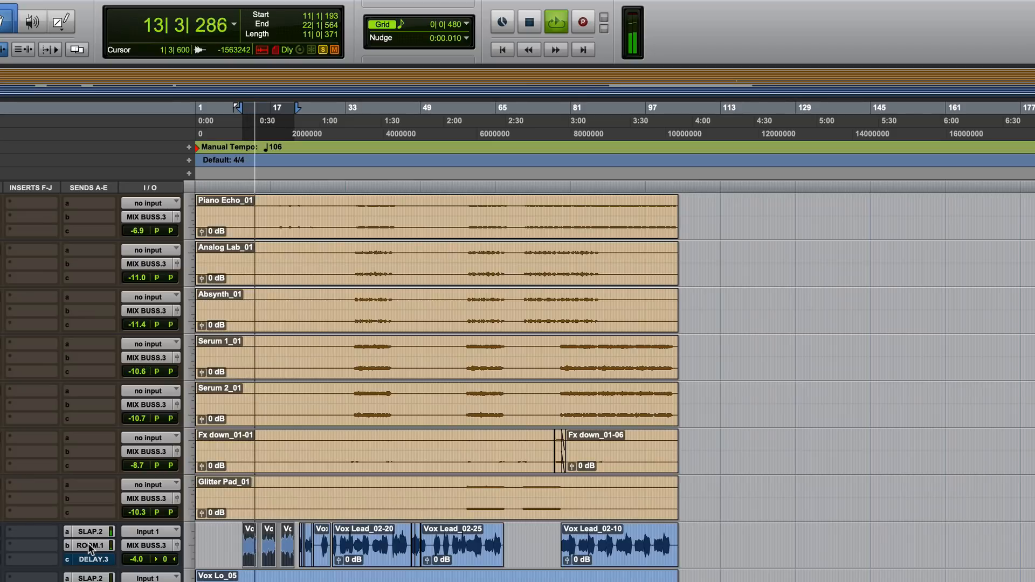
key("space")
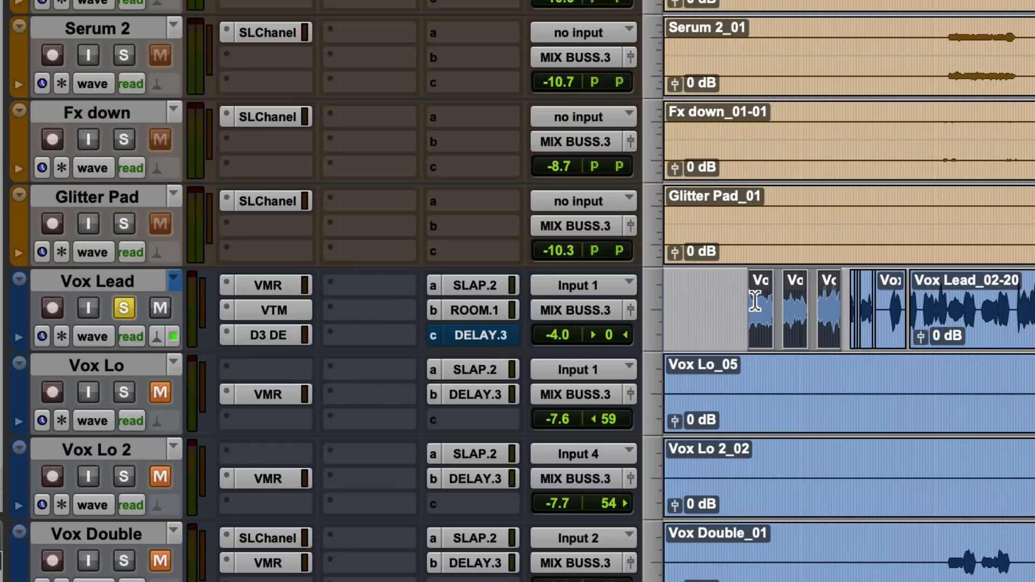
Step: Play from the third Vox Lead clip while muting its SLAP.2 and ROOM.1 sends and bypassing the VMR, VTM and D3 DeEsser inserts
left_click(817, 298)
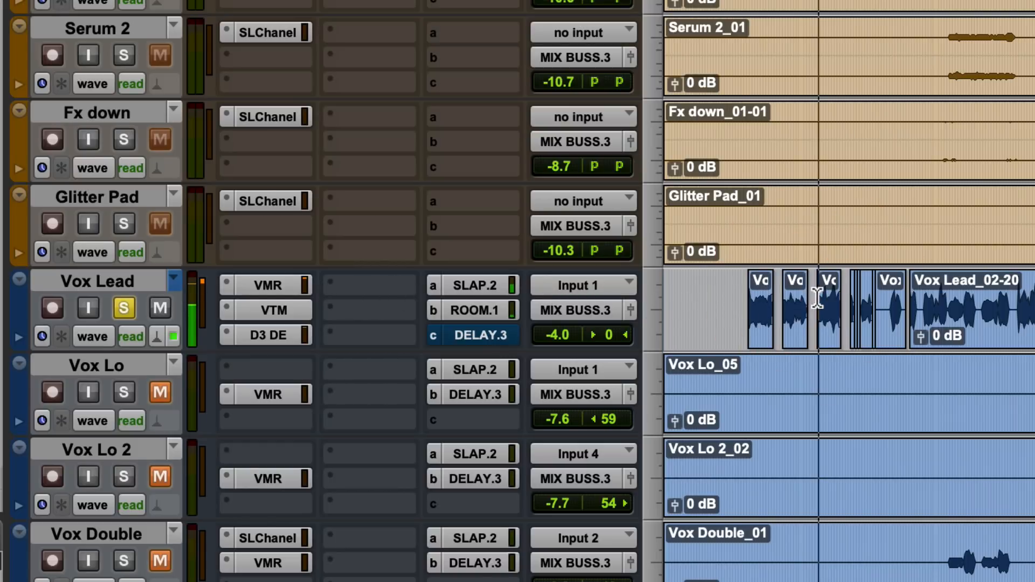
left_click(826, 317)
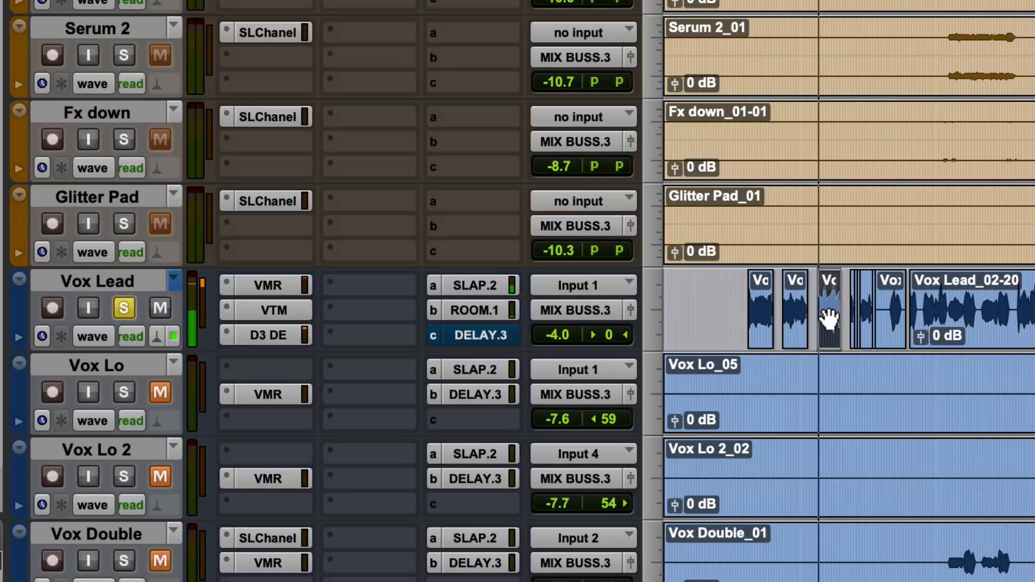
left_click(457, 284, "super")
left_click(457, 306, "super")
left_click(245, 285, "super")
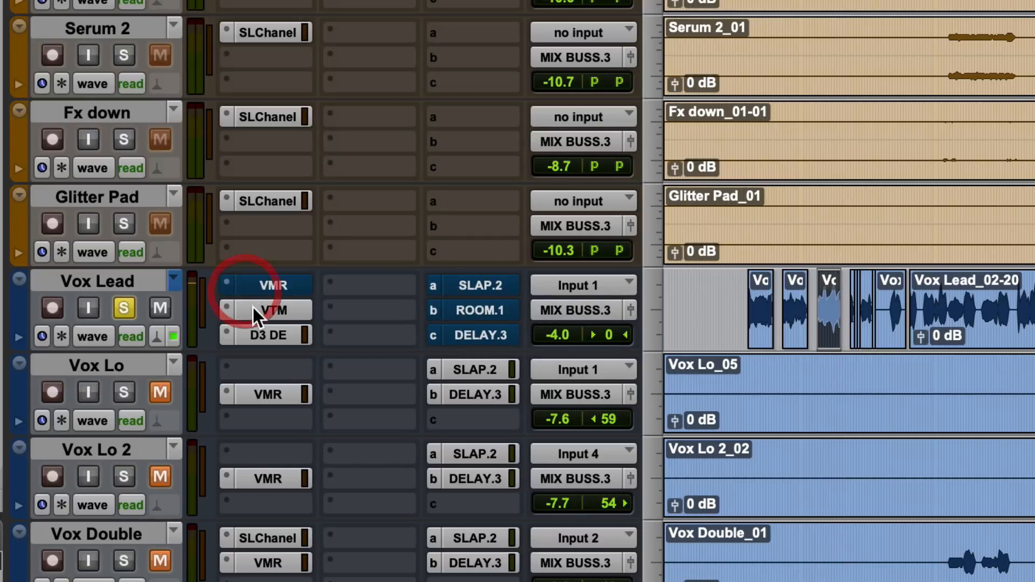
left_click(253, 310, "super")
left_click(256, 332, "super")
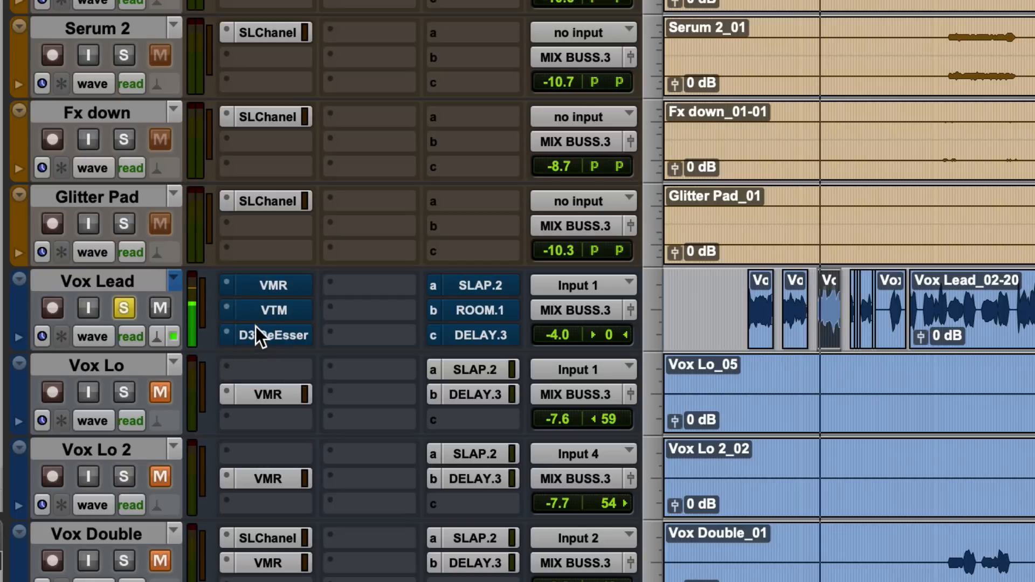
Step: Re-engage the VMR, VTM and D3 DeEsser inserts on Vox Lead and unmute its SLAP.2 and ROOM.1 sends, then stop playback
left_click(266, 283)
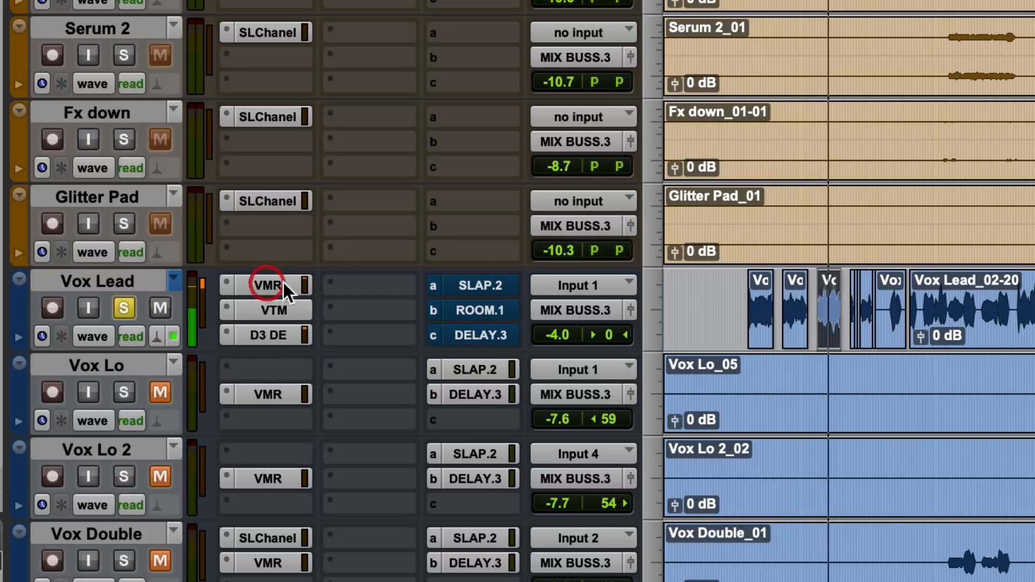
left_click(473, 280)
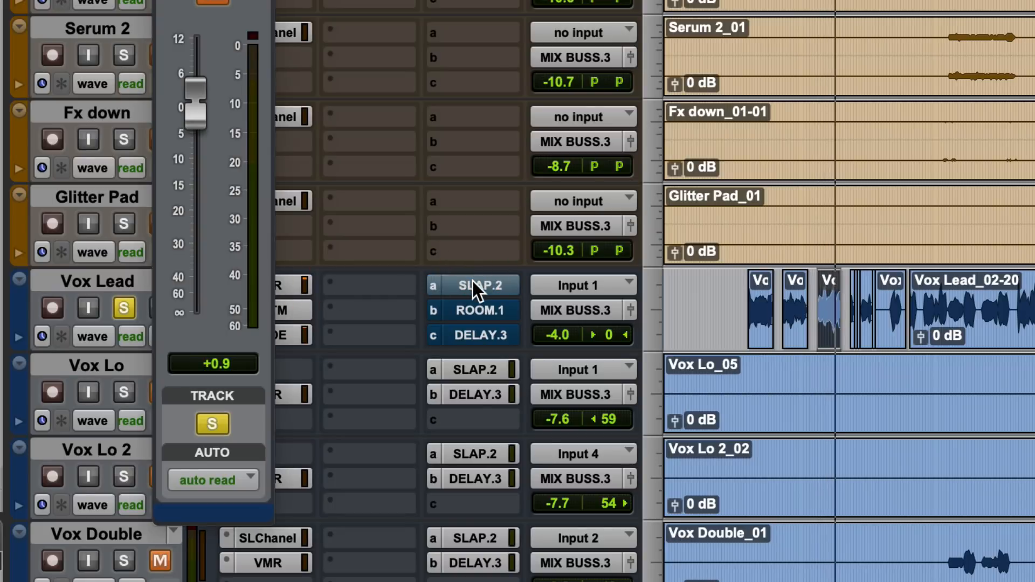
left_click(472, 280)
left_click(476, 309)
key("space")
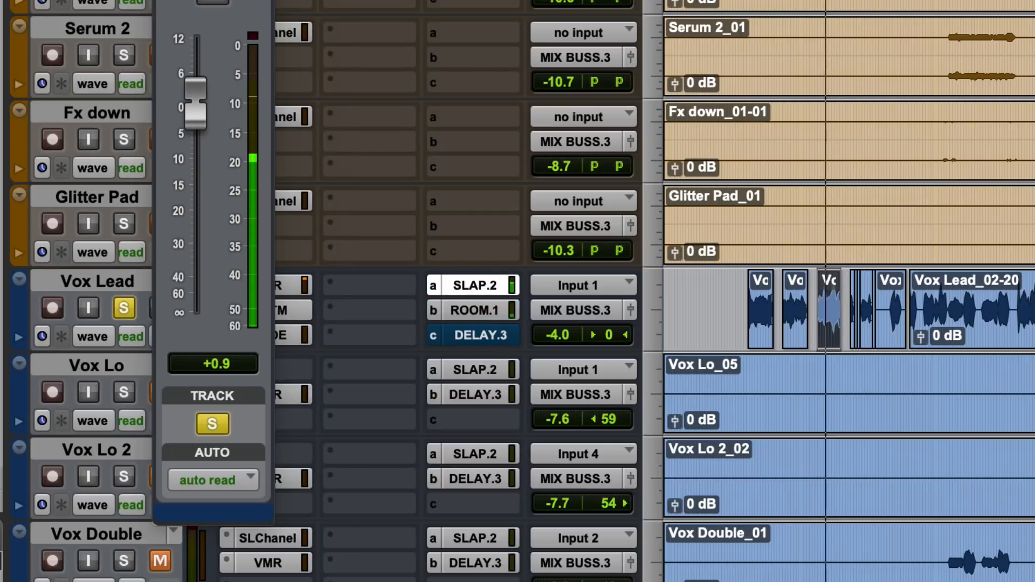
key("super+w")
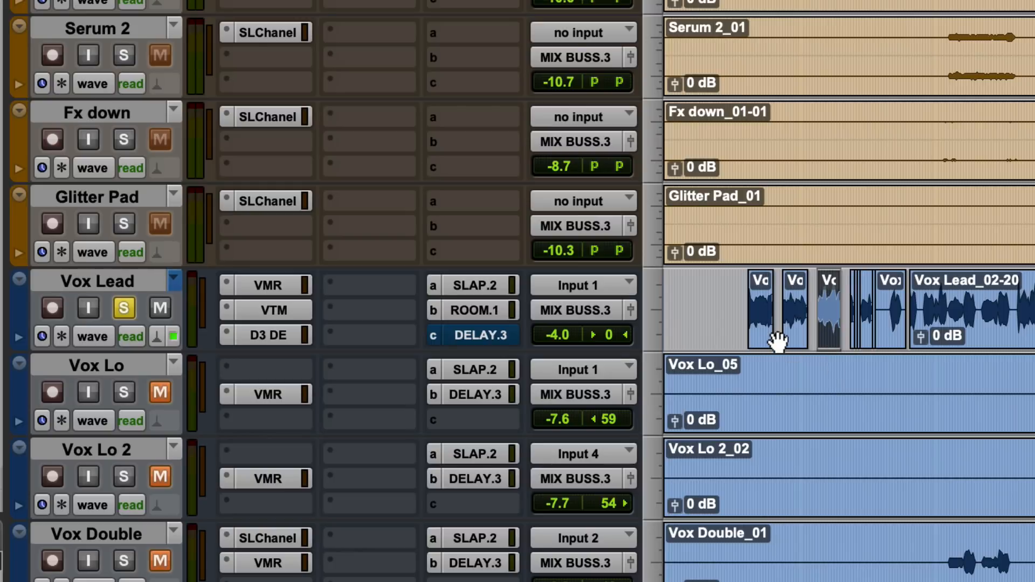
Step: Clear the solo on Vox Lead and play the full mix from the start of the first Vox Double phrase
left_click(741, 287)
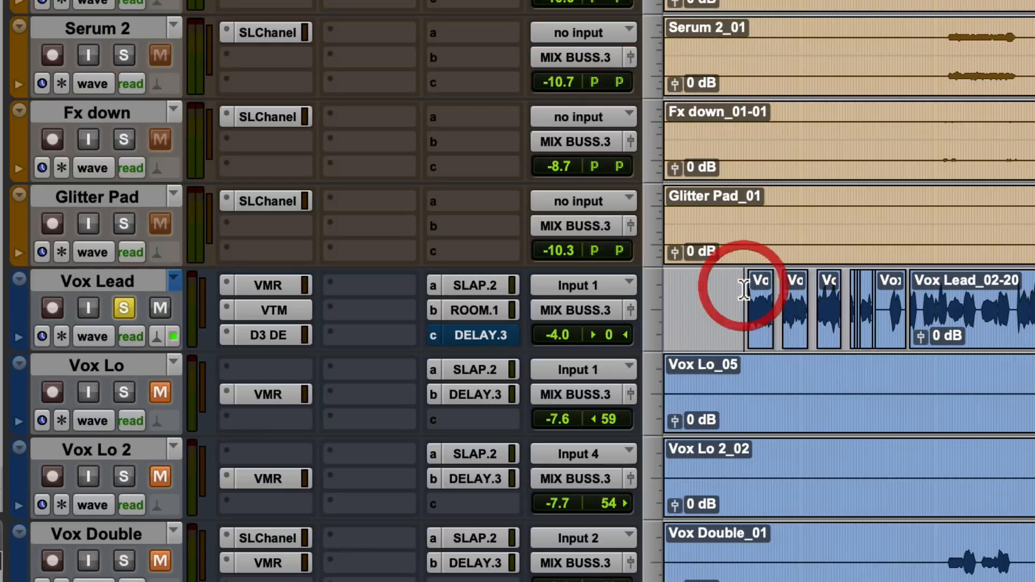
scroll(743, 290, "down", 1)
scroll(744, 290, "down", 8)
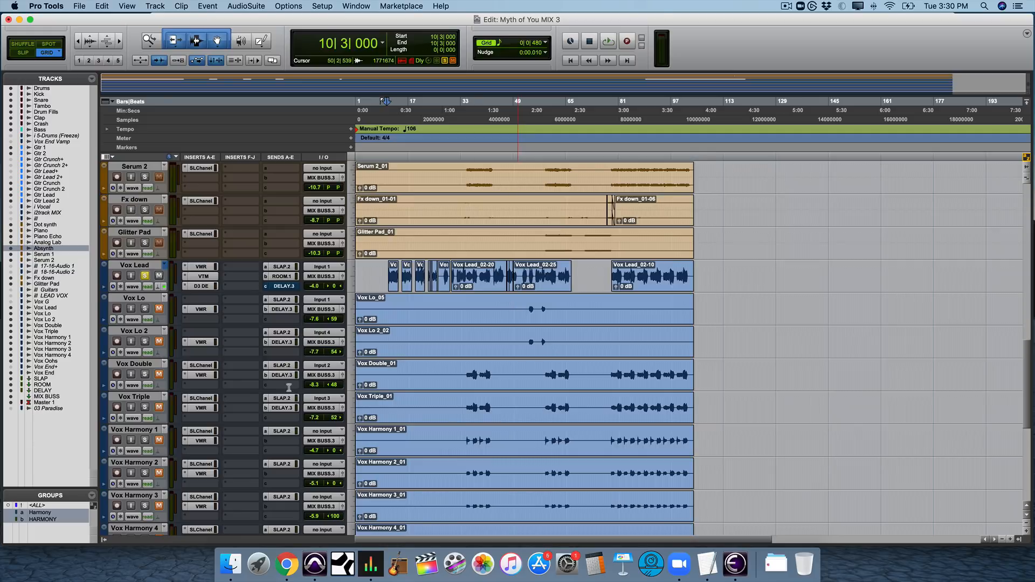
left_click(159, 343)
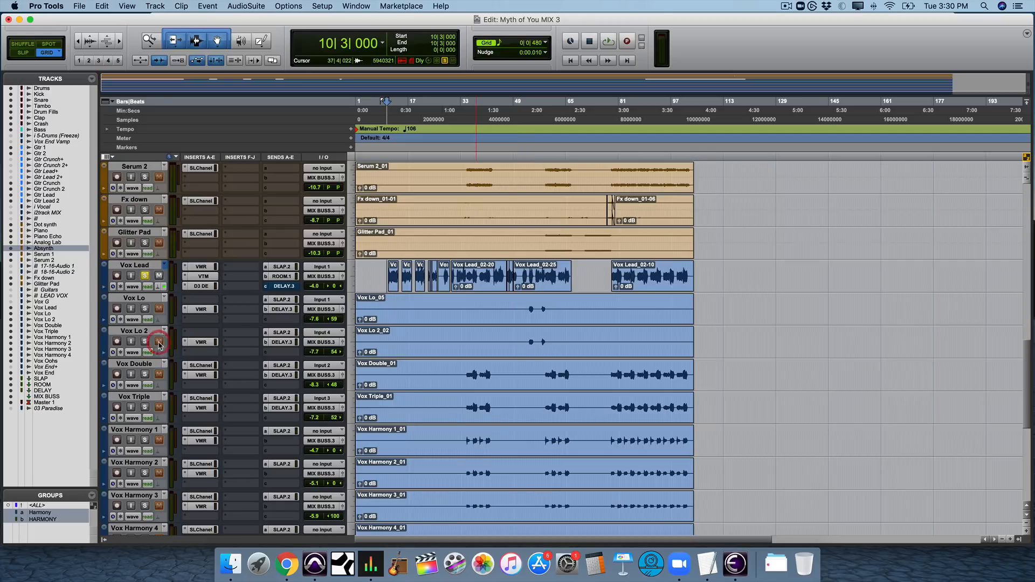
left_click(145, 276)
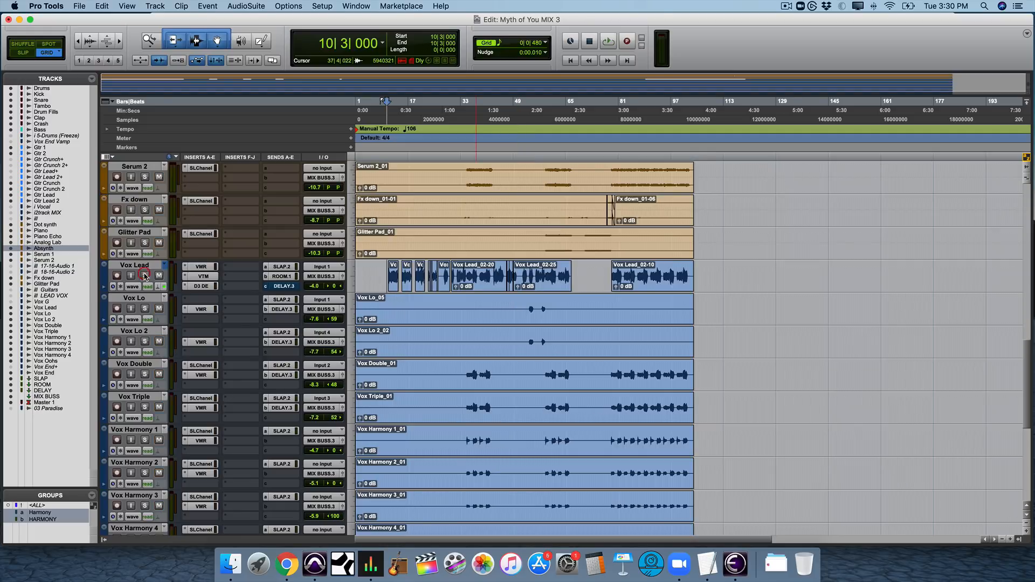
left_click(466, 373)
scroll(466, 374, "down", 5)
scroll(466, 373, "up", 2)
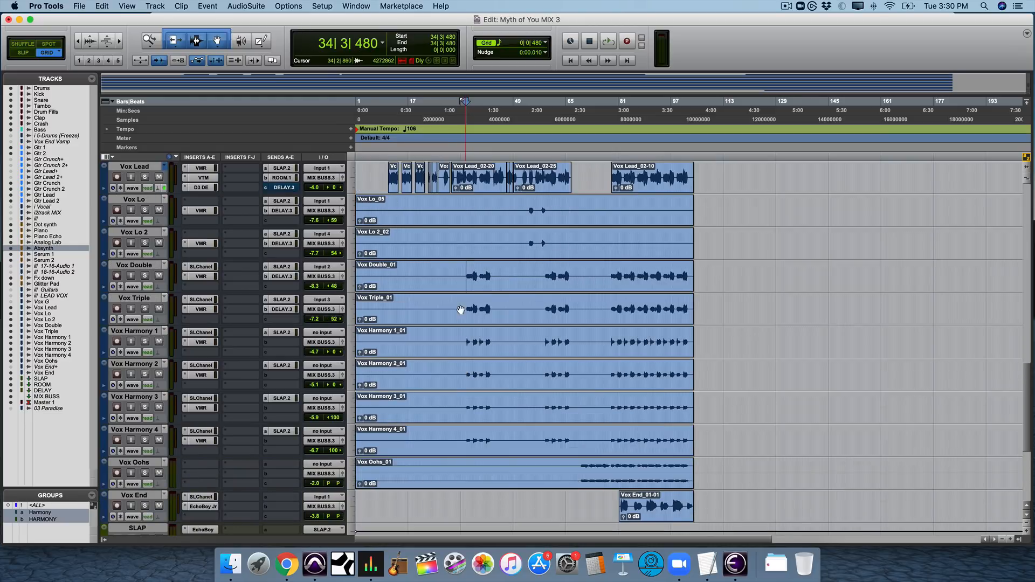
key("space")
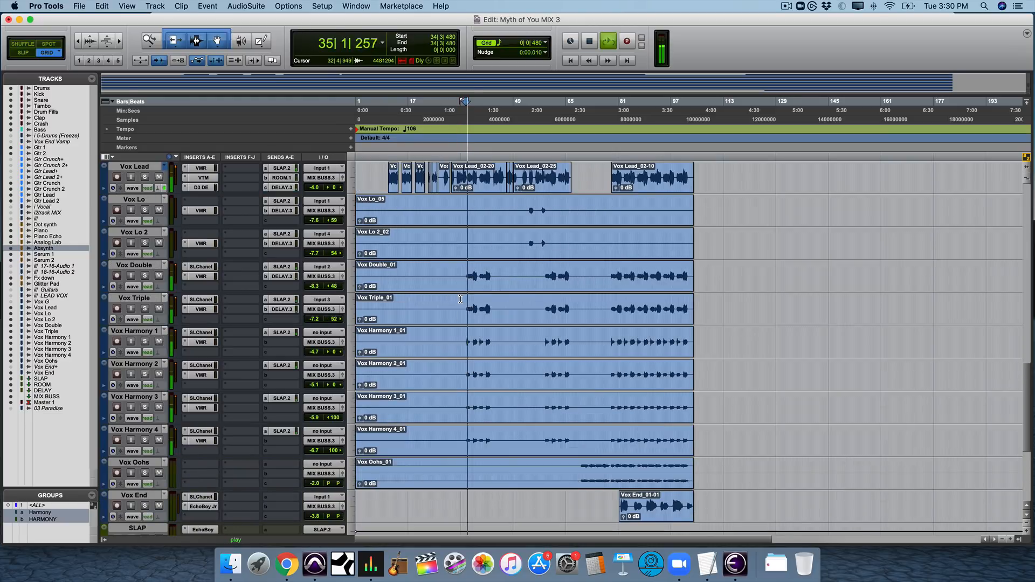
scroll(405, 299, "up", 2)
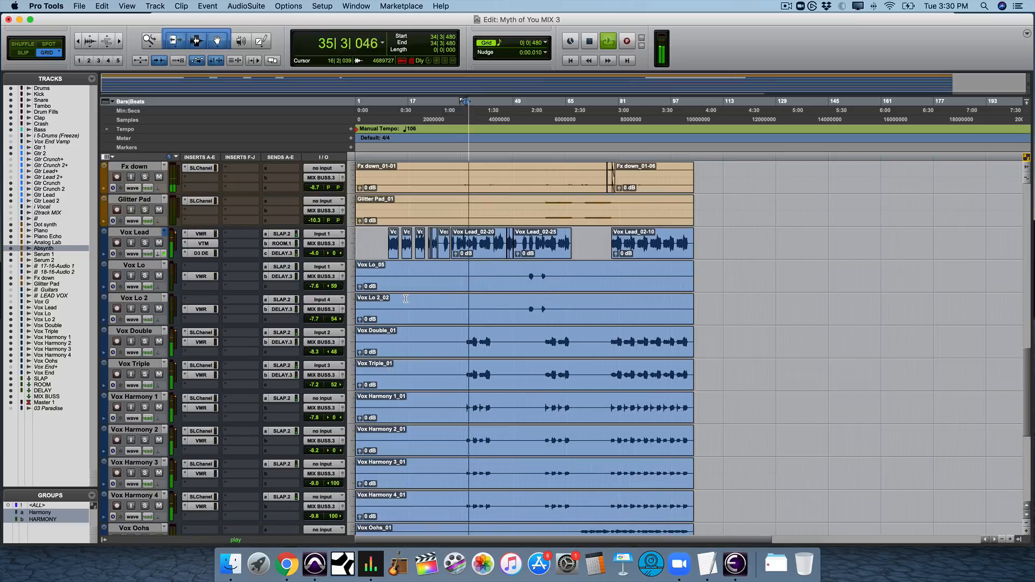
key("space")
Step: Solo Vox Lead, Vox Double and Vox Triple and audition them together from the first double phrase
left_click(144, 243)
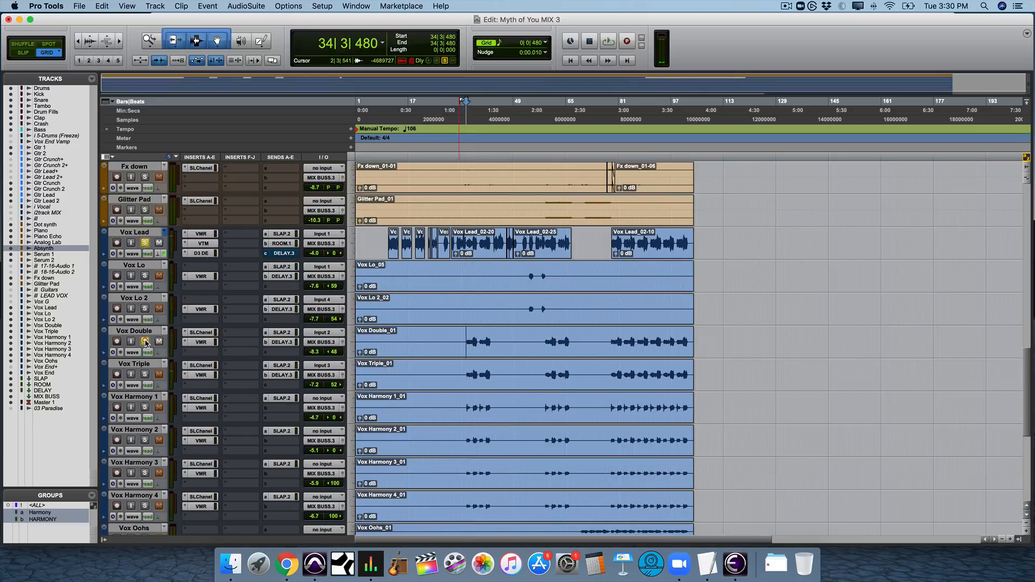
left_click(145, 374)
key("space")
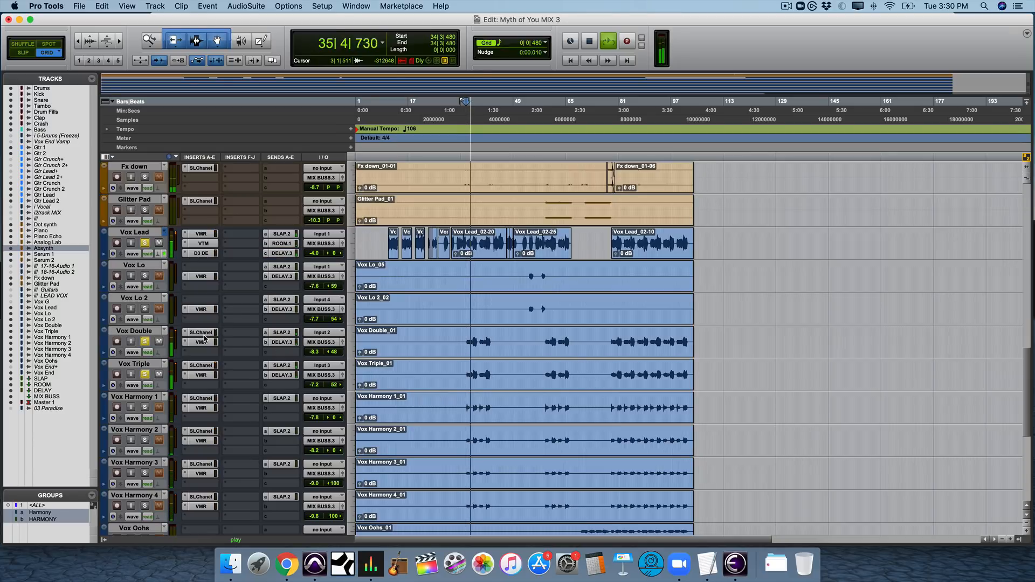
key("space")
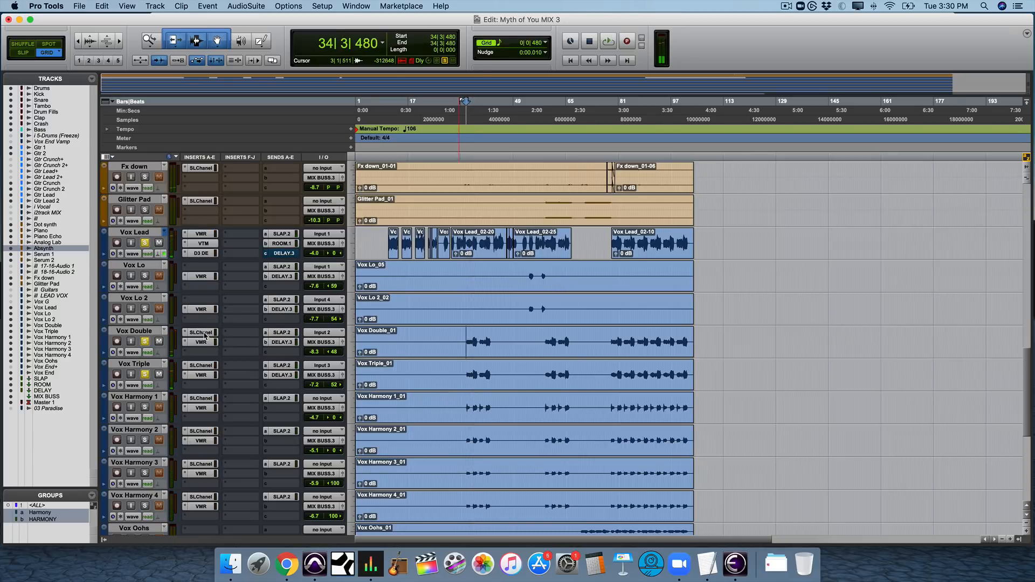
Step: Review the SSLChannel and Virtual Mix Rack plug-ins on Vox Double, closing each one
left_click(201, 333)
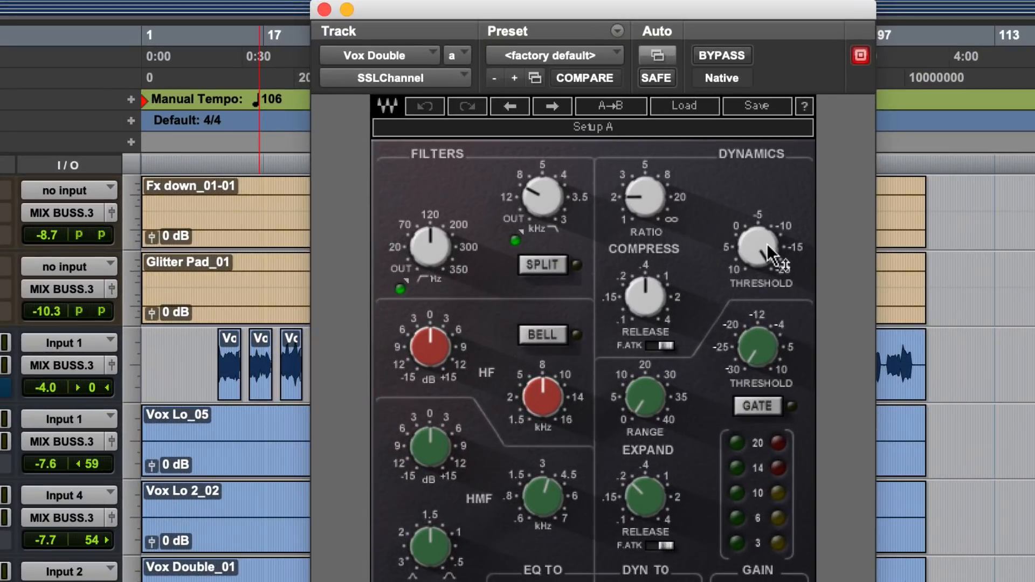
mouse_move(538, 204)
left_click(324, 9)
left_click(398, 492)
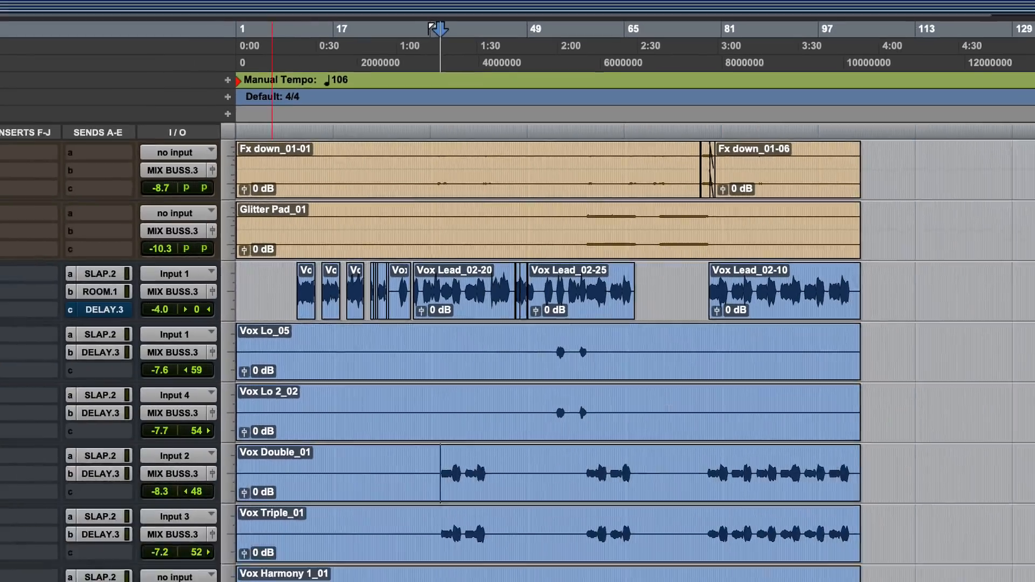
left_click(142, 336)
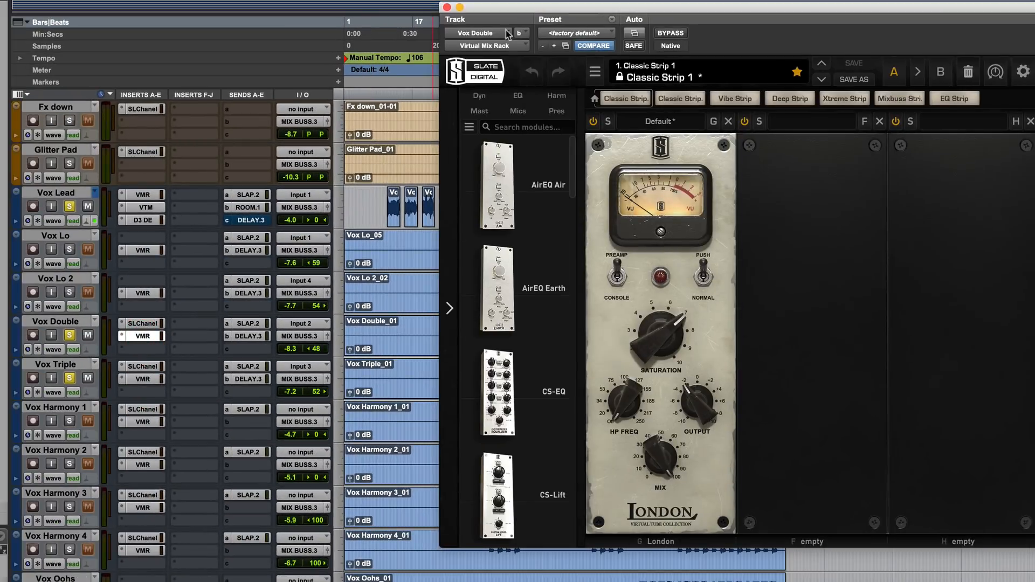
left_click(446, 8)
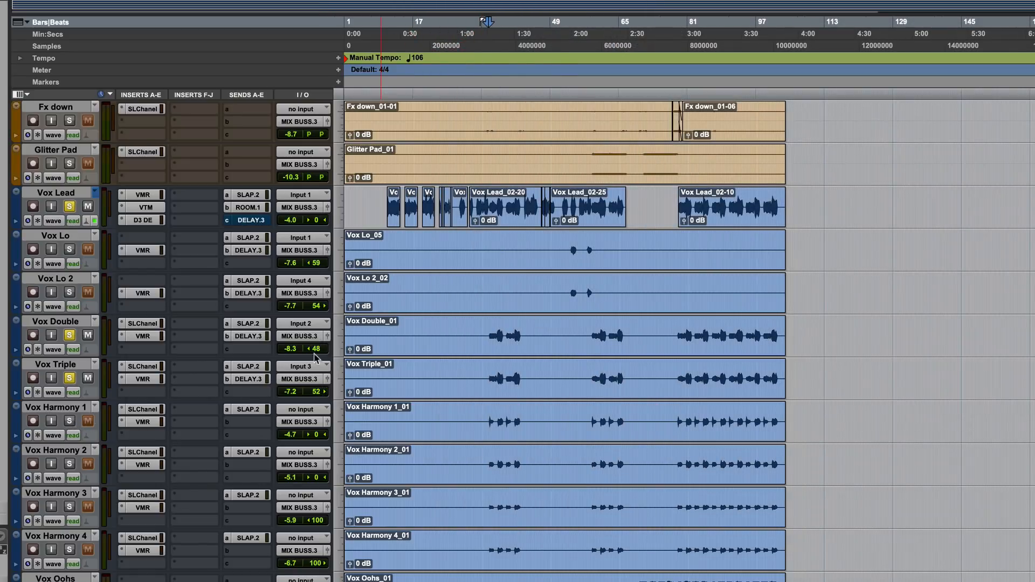
Step: Solo only the four Vox Harmony tracks and play them from the start of their first phrase
left_click(68, 424)
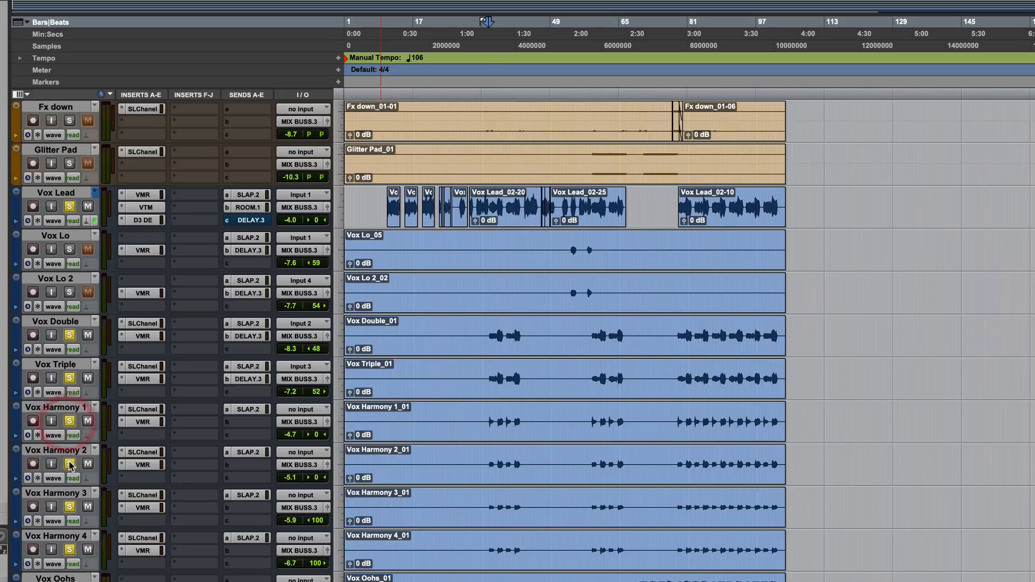
left_click(69, 335)
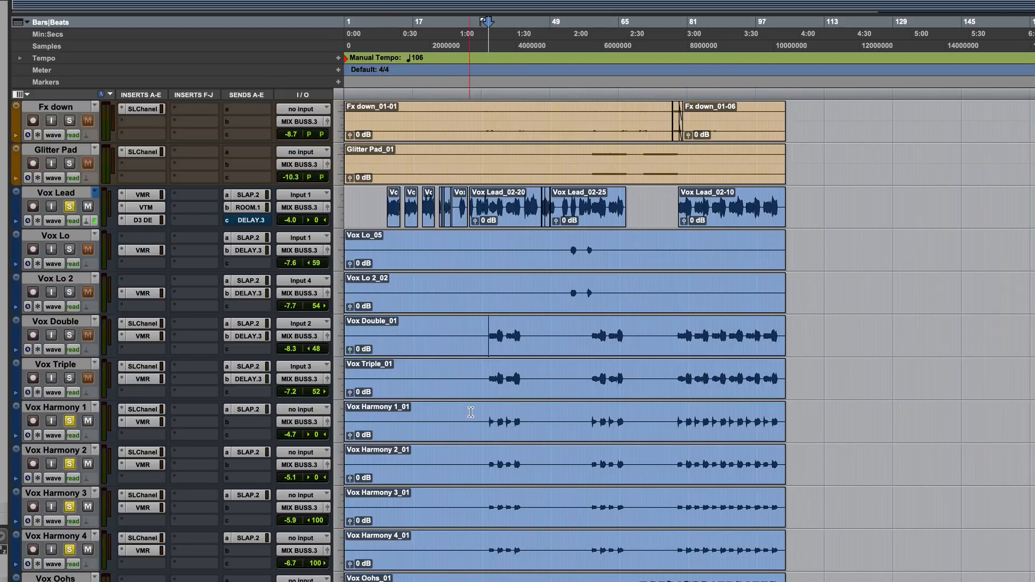
left_click(488, 416)
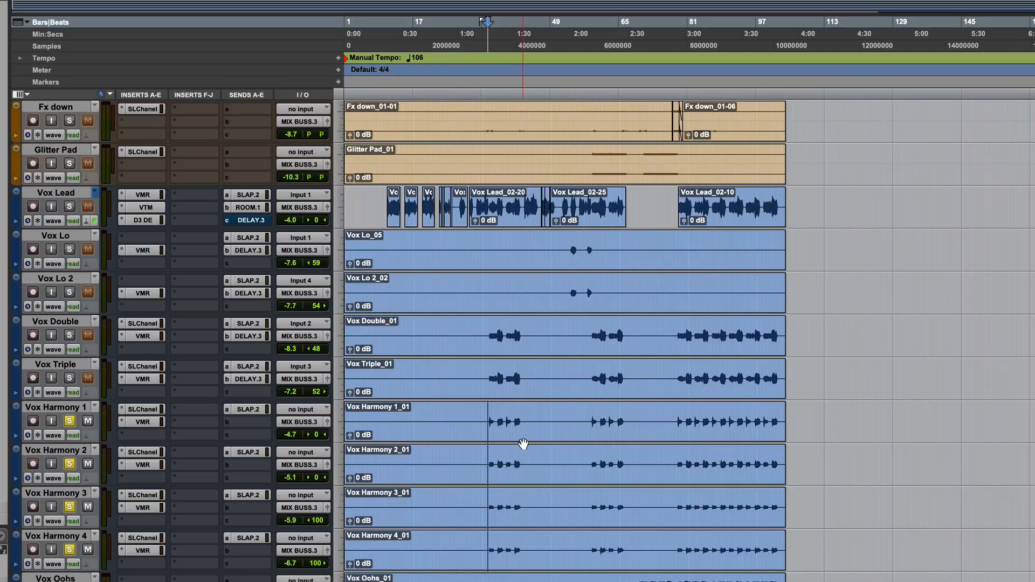
key("space")
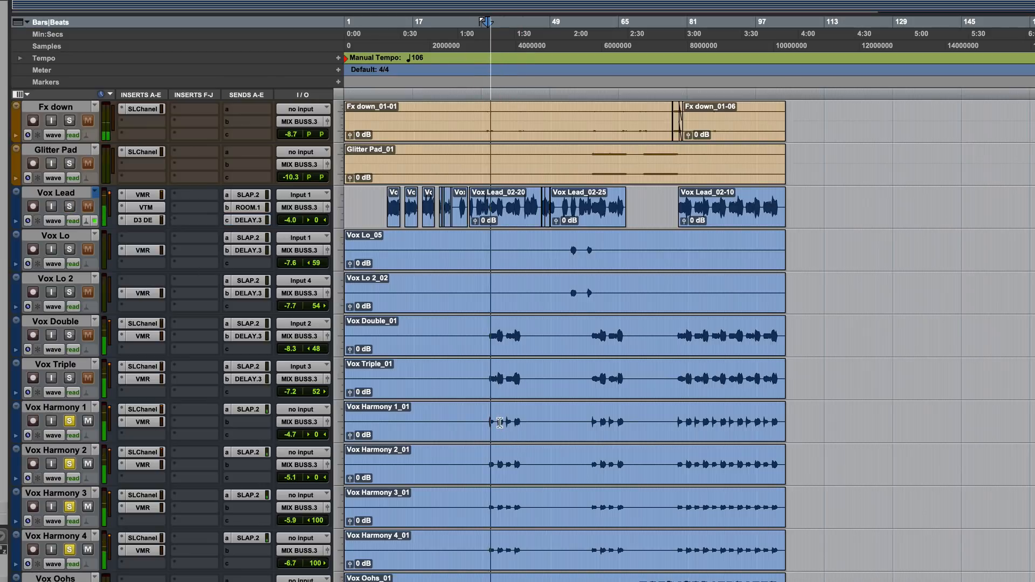
scroll(499, 422, "down", 2)
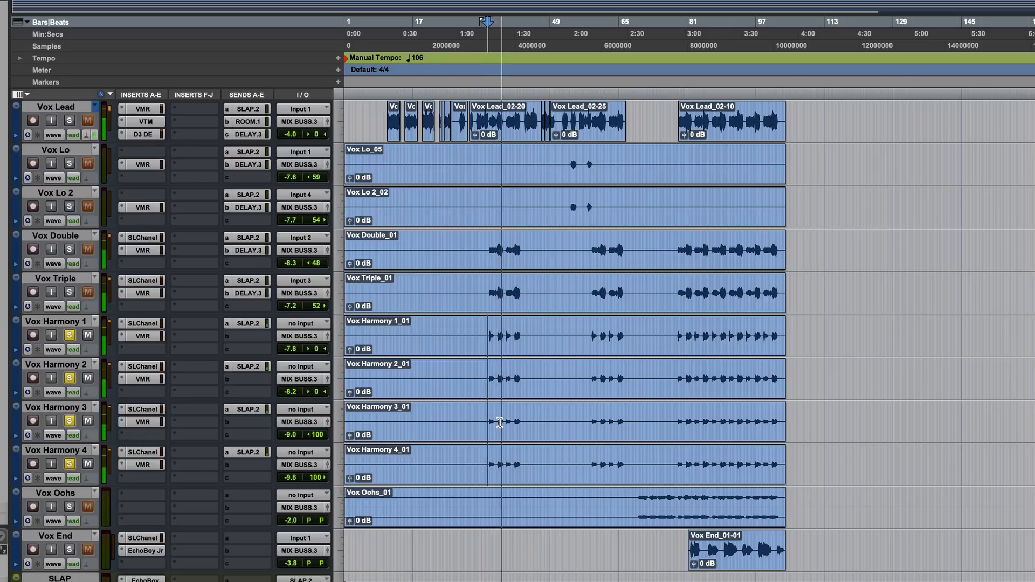
Step: Examine the SSLChannel filter and EQ settings on Vox Harmony 1, compare those on Vox Harmony 3, and close the plug-in
left_click(153, 323)
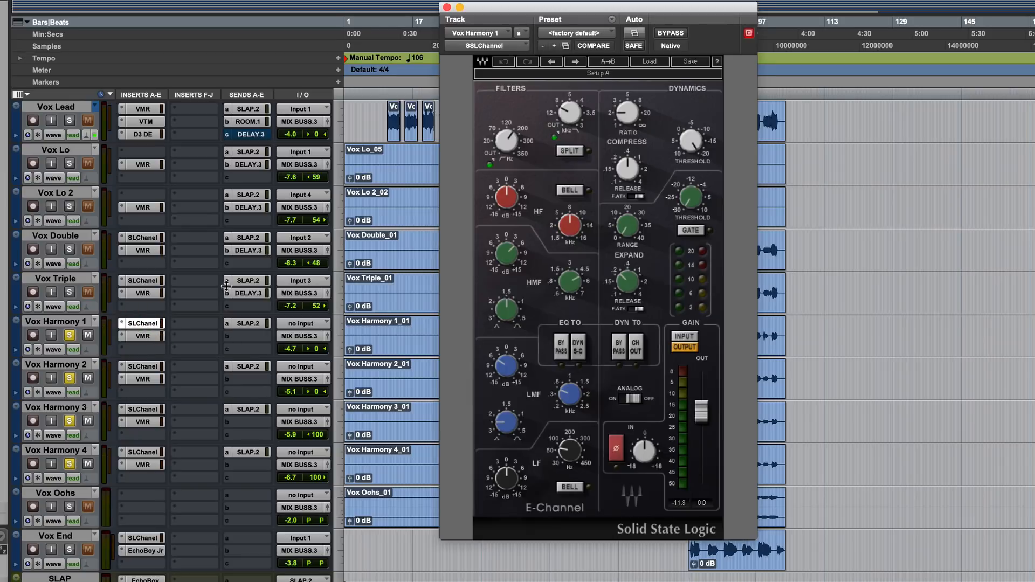
mouse_move(569, 109)
mouse_move(508, 139)
mouse_move(572, 284)
mouse_move(578, 397)
left_click(146, 409)
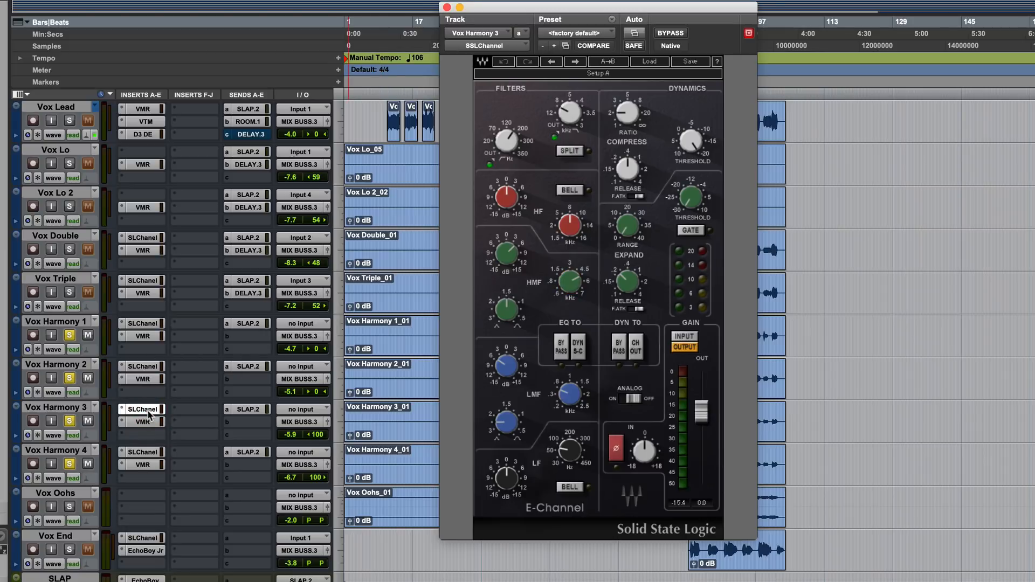
left_click(447, 7)
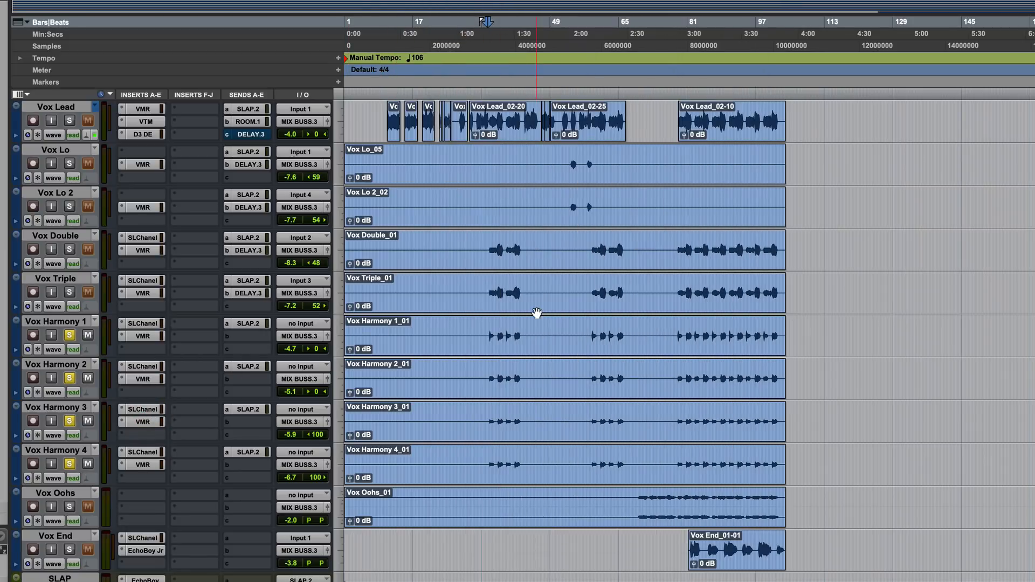
Step: Add Vox Double and Vox Triple to the soloed harmonies and audition them from the first harmony phrase
left_click(490, 324)
left_click(489, 326)
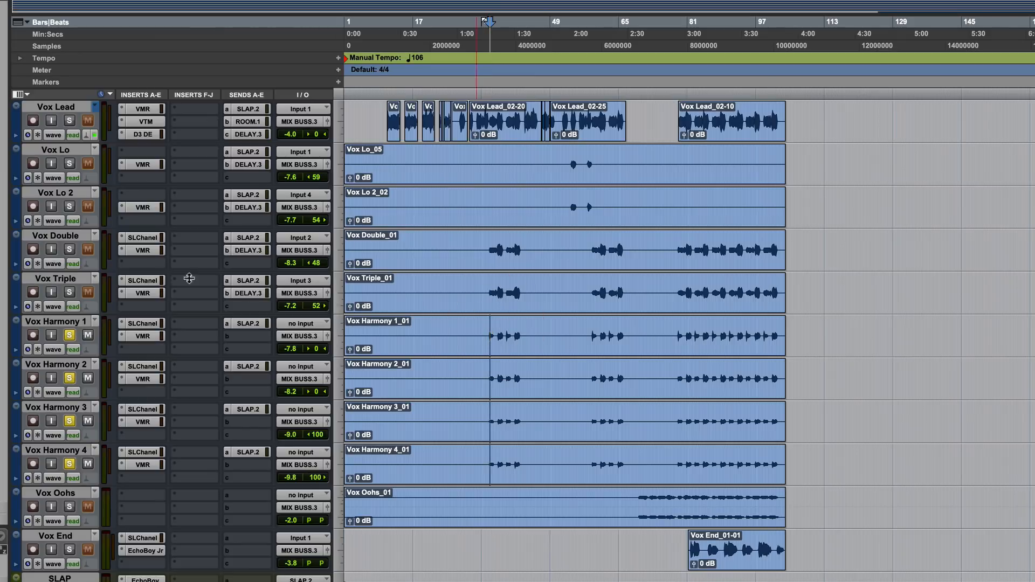
left_click(69, 249)
left_click(69, 291)
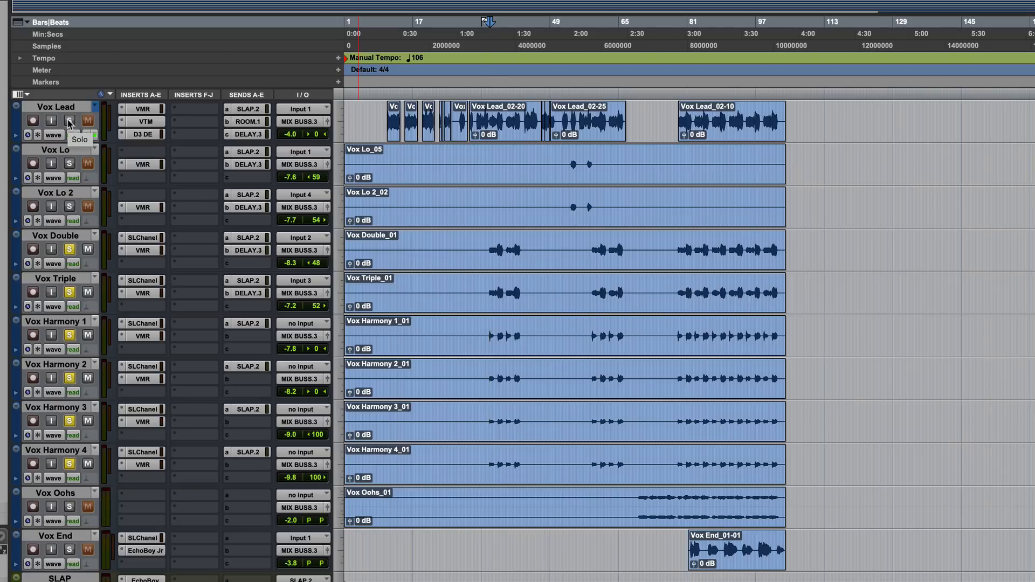
key("space")
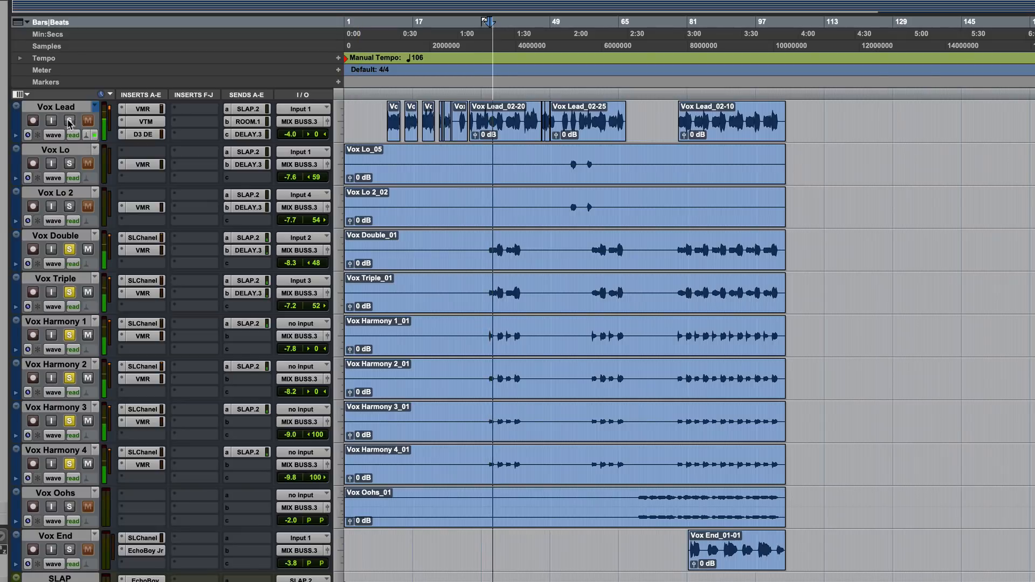
Step: Add Vox Lead to the soloed tracks and audition the lead, doubles and harmonies together
left_click(69, 121)
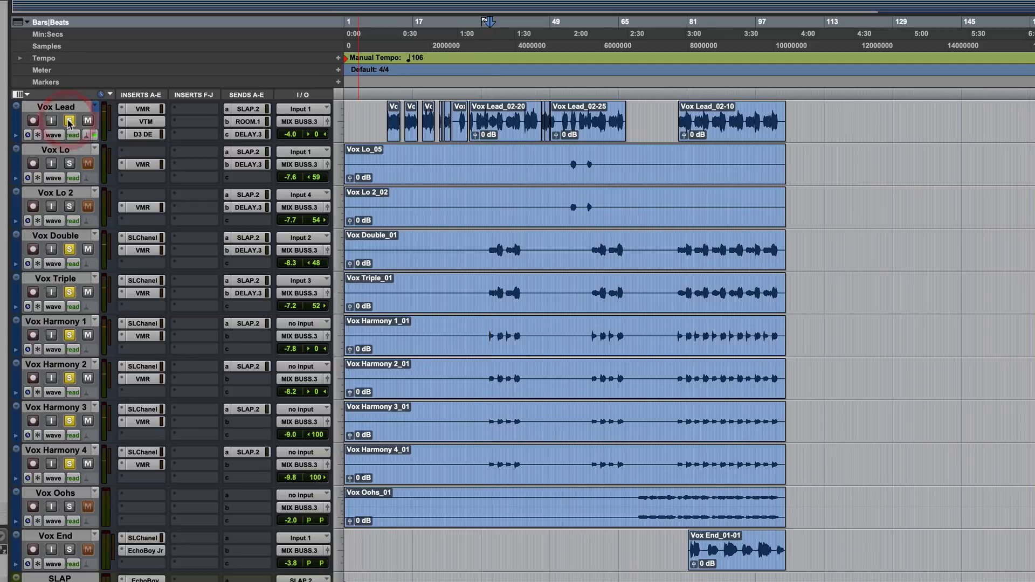
key("space")
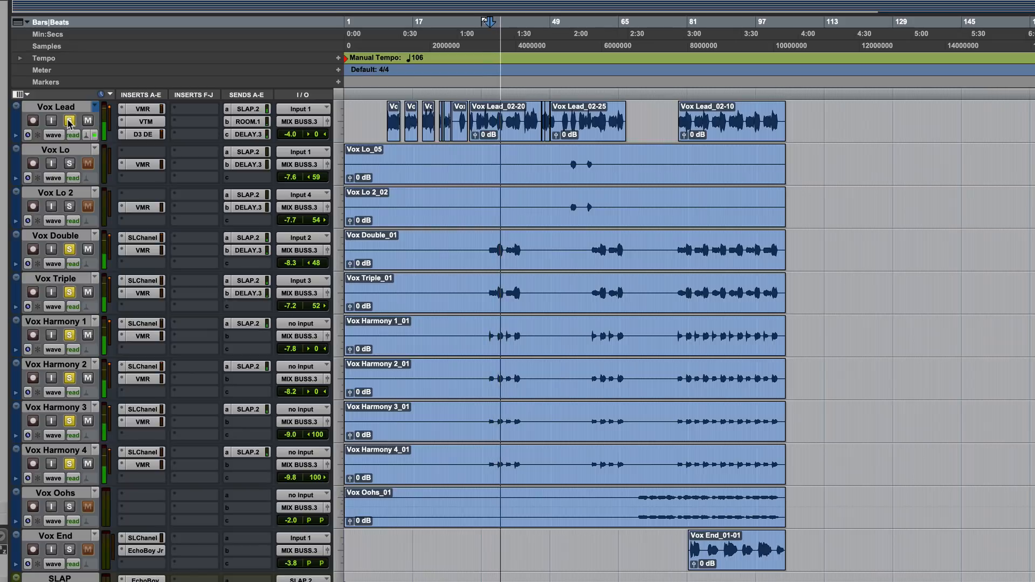
key("space")
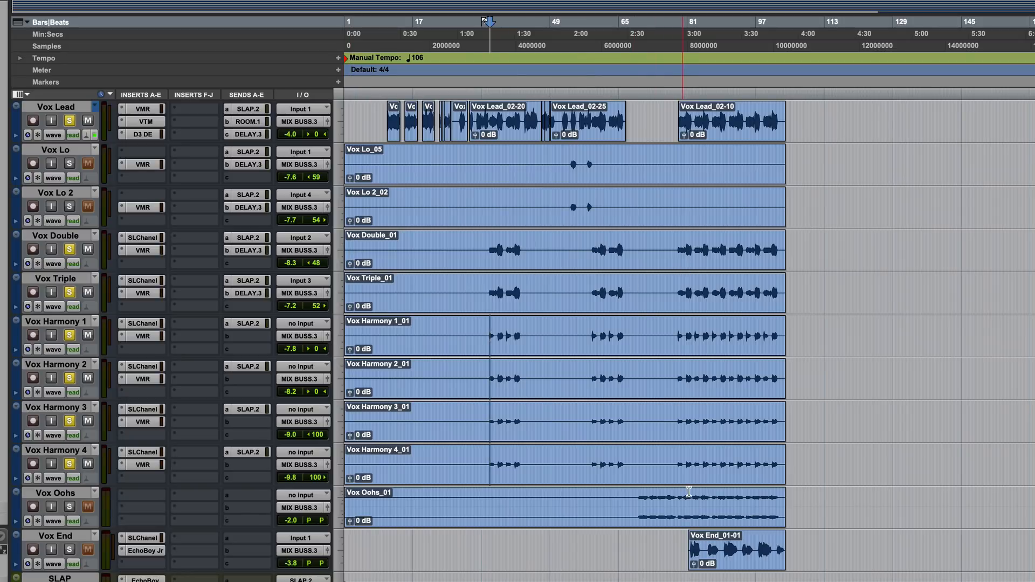
Step: Clear all track solos and select the Vox End_01-01 clip for a closer view
scroll(698, 331, "down", 3)
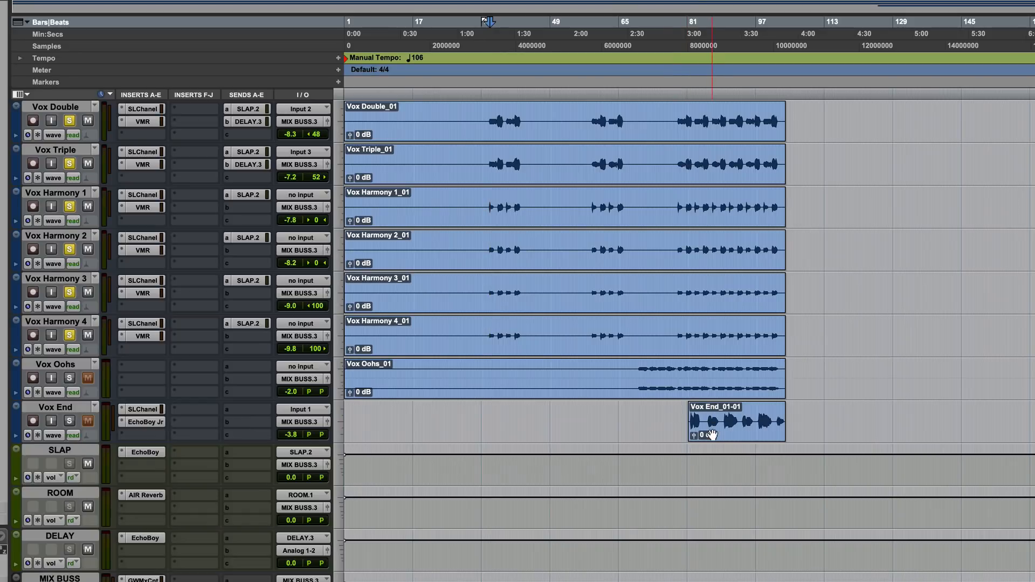
left_click(69, 421, "alt")
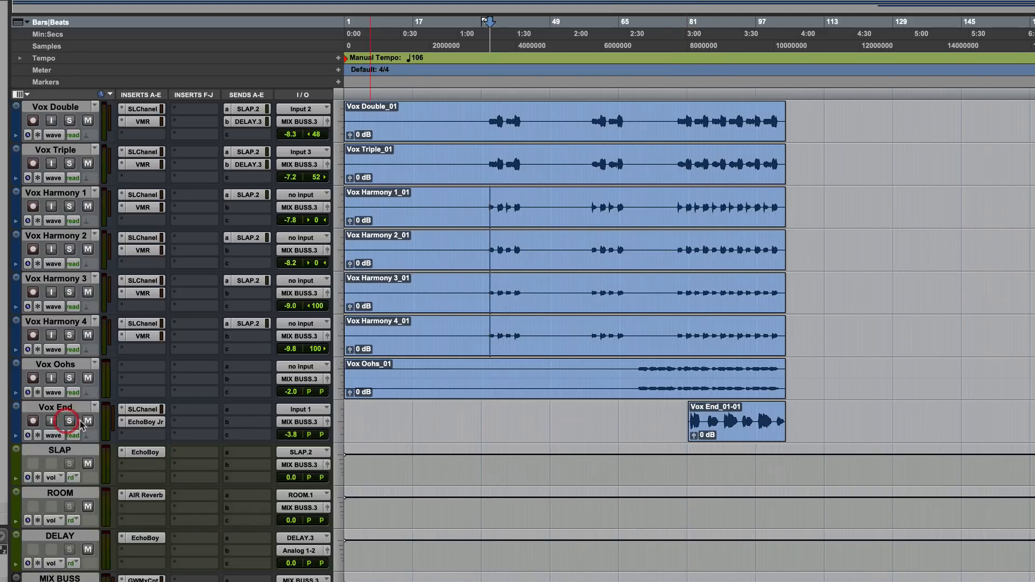
left_click(738, 438)
key("t")
key("t")
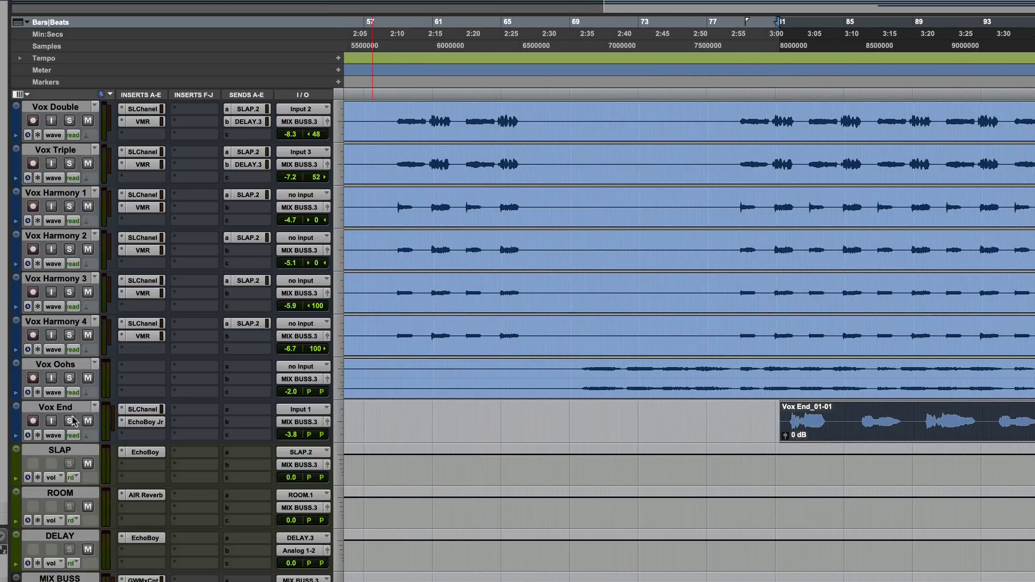
Step: Examine the SSLChannel filters and HMF band on Vox End, view its EchoBoy Jr settings, and close both plug-ins
left_click(137, 410)
left_click(503, 143)
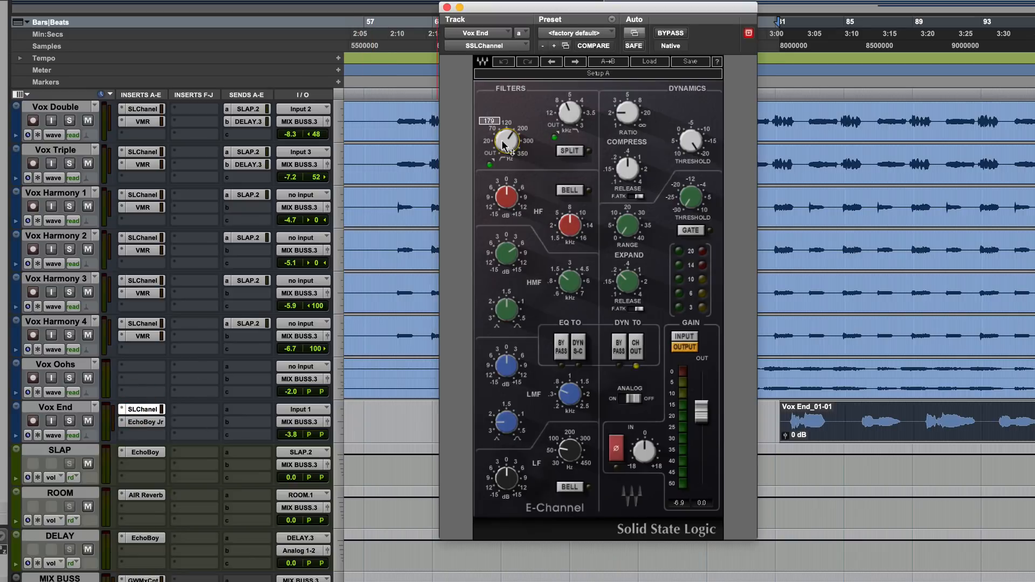
left_click(575, 114)
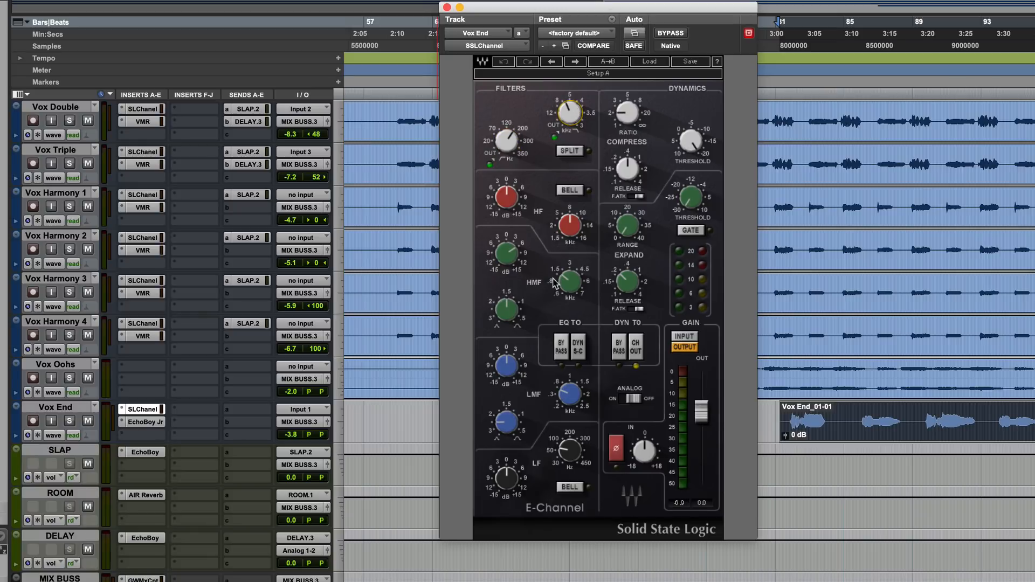
left_click(570, 280)
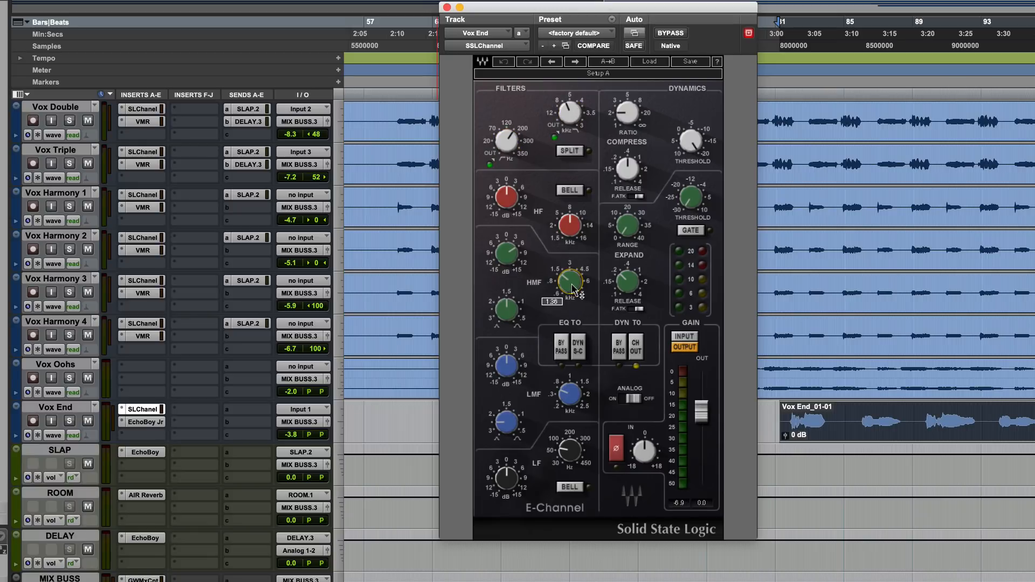
left_click(447, 7)
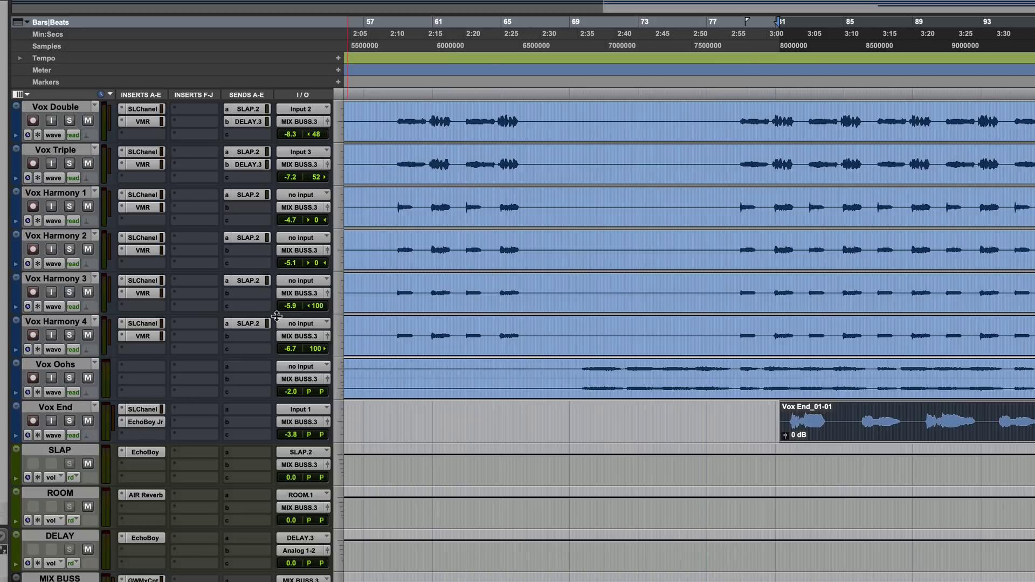
left_click(145, 422)
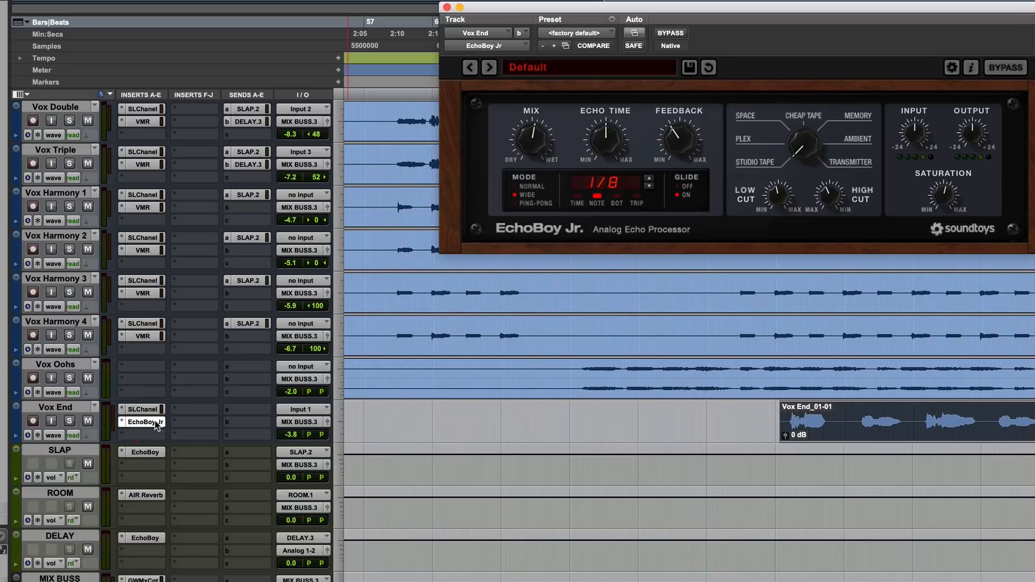
left_click(447, 7)
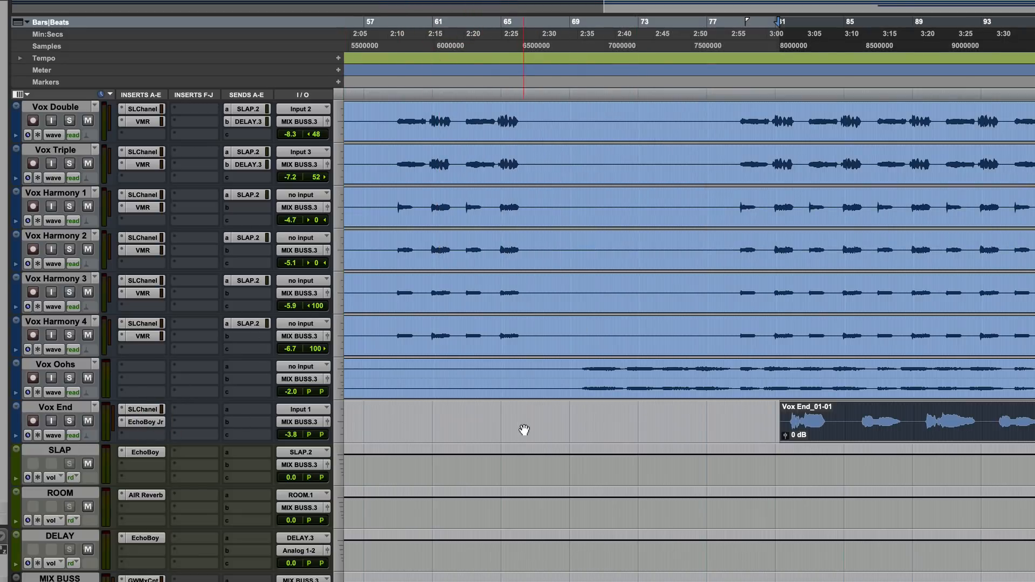
Step: Audition the Vox End entrance in the full mix, solo Vox End, and stop playback
key("space")
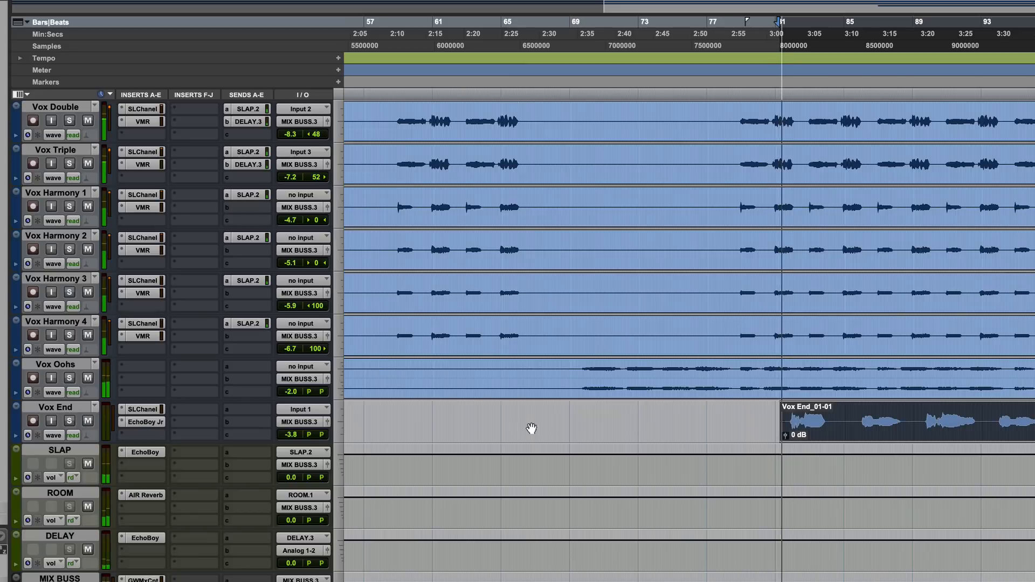
left_click(70, 421)
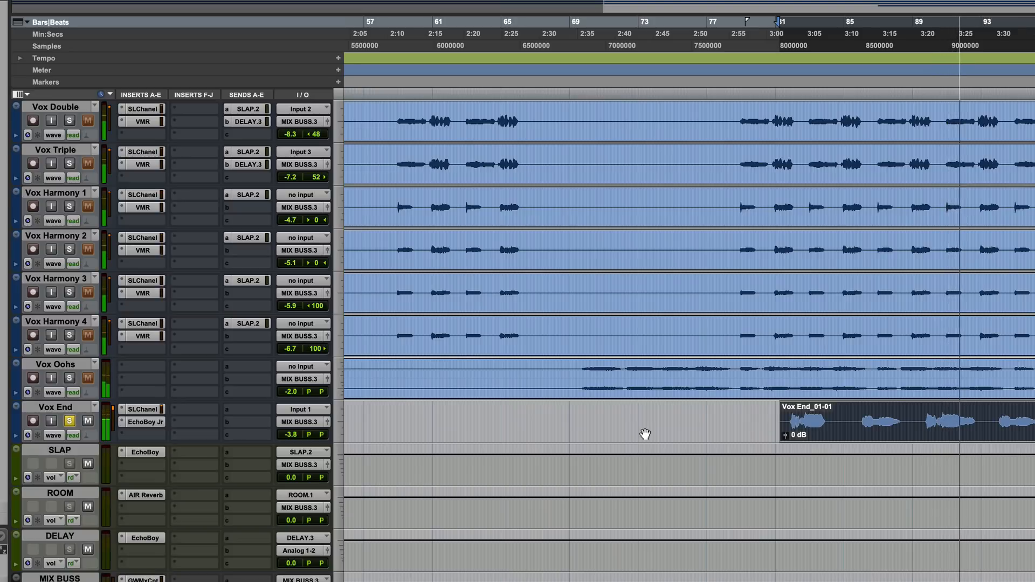
key("space")
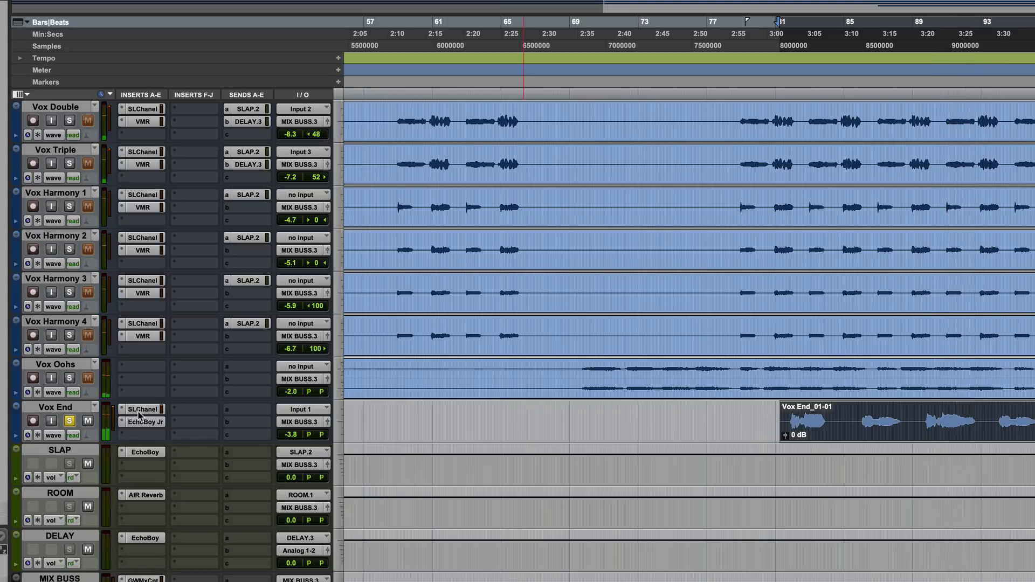
Step: Bypass SSLChannel and EchoBoy Jr on Vox End and audition the dry soloed vocal
left_click(143, 411, "super")
left_click(144, 422, "super")
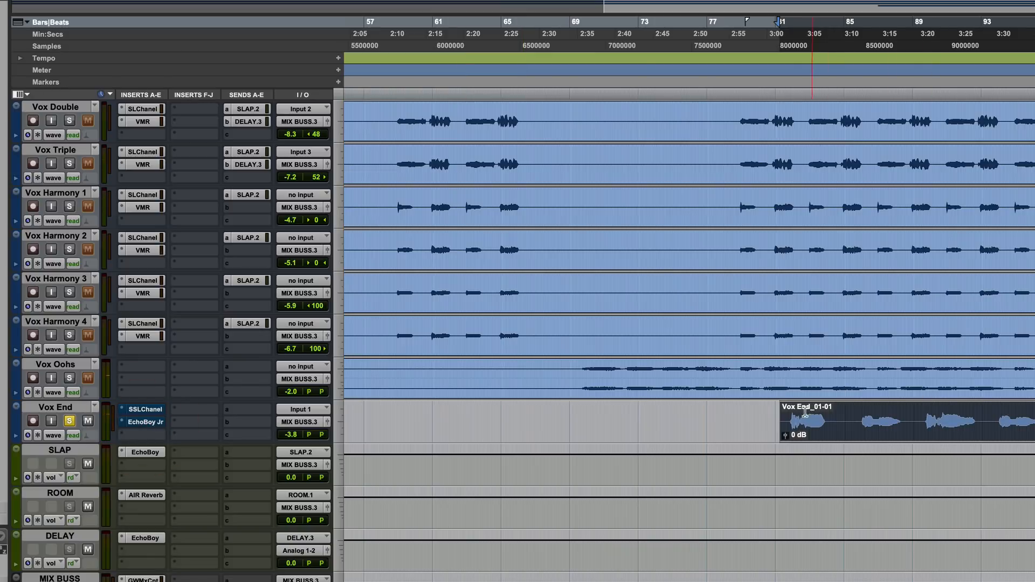
key("space")
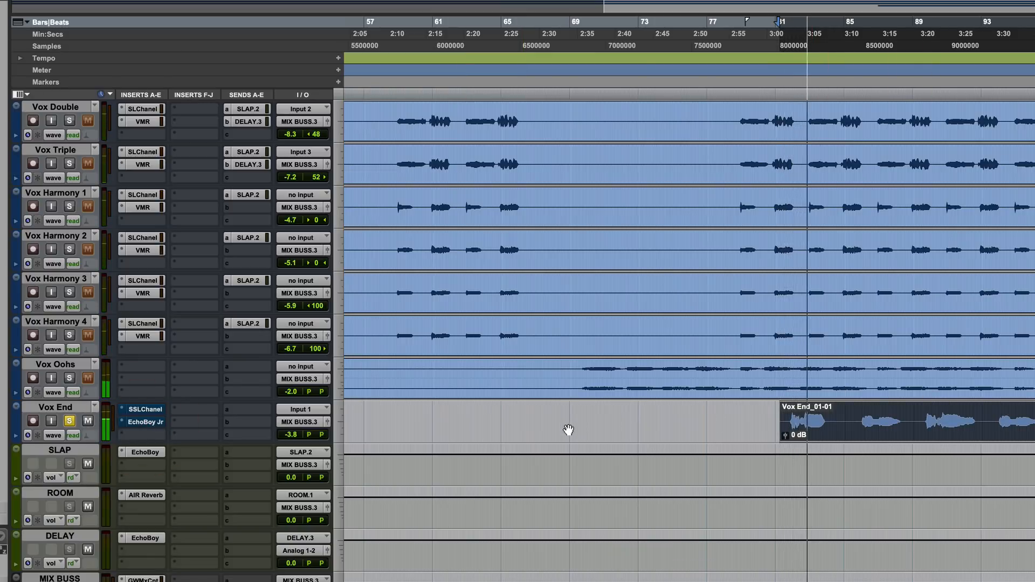
key("space")
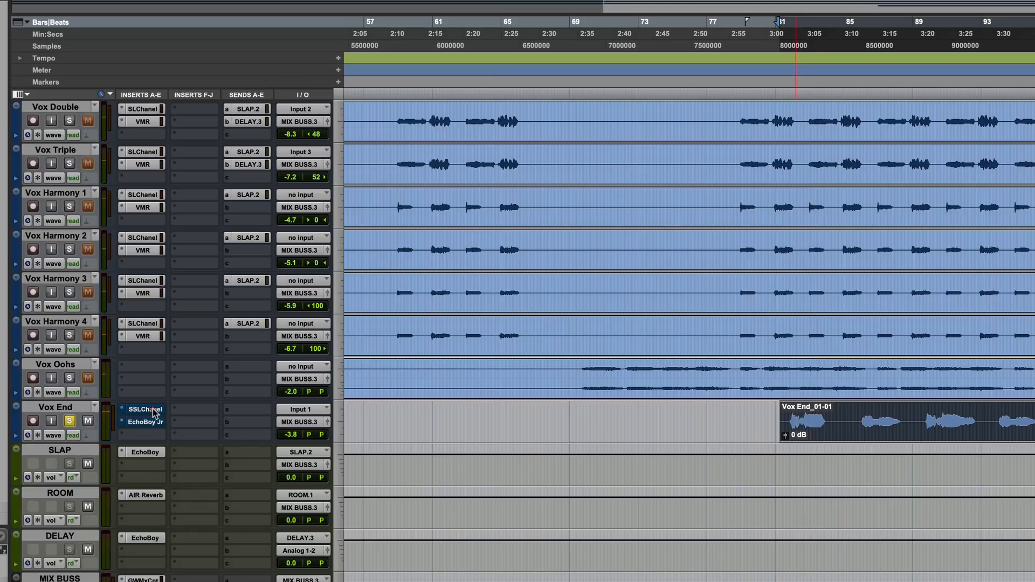
Step: Re-enable SSLChannel on Vox End, audition the vocal through it, and examine its high-pass and low-pass filter settings
left_click(150, 409, "super")
key("space")
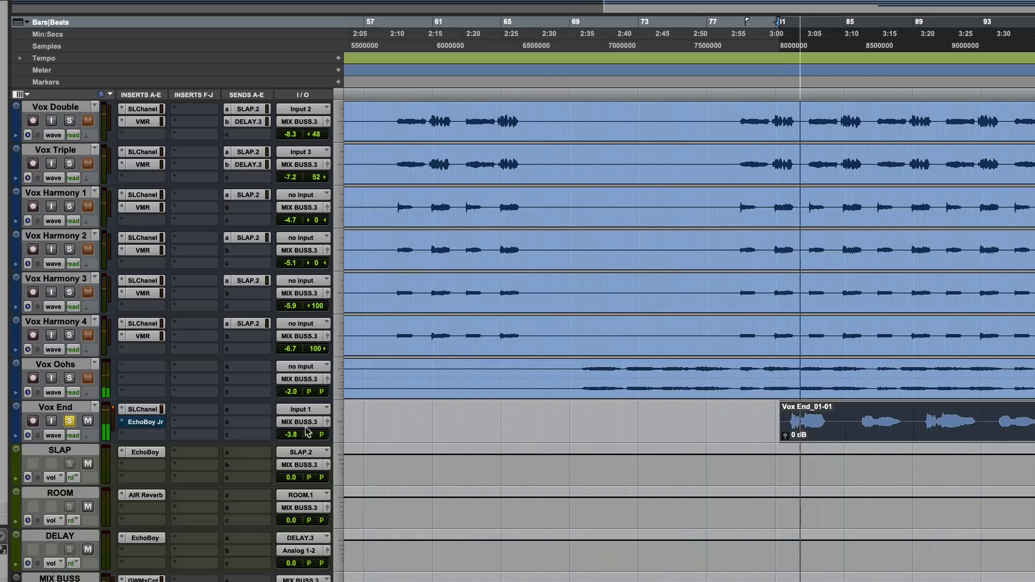
key("space")
left_click(145, 410)
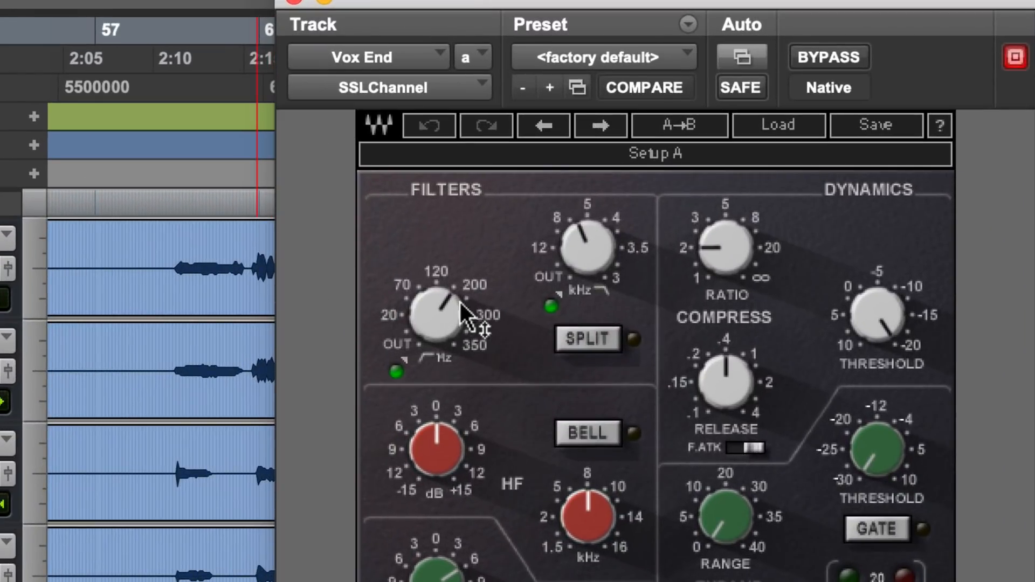
mouse_move(577, 243)
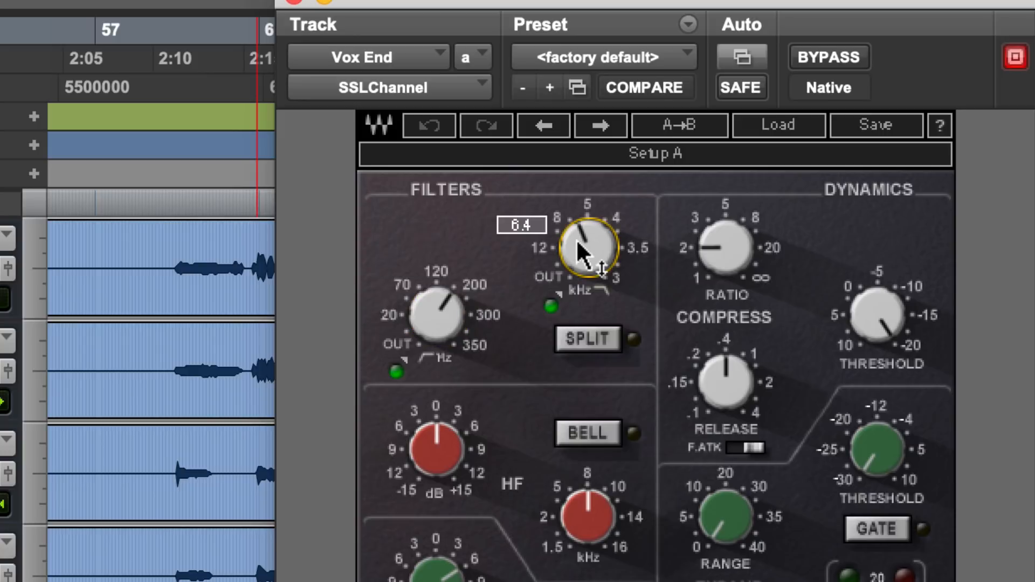
left_click(291, 2)
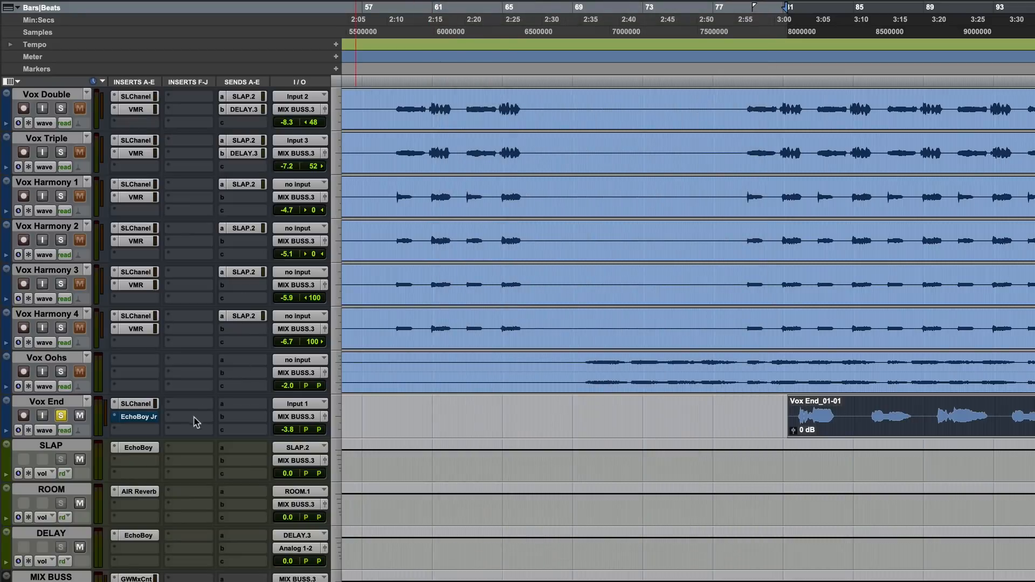
Step: Re-enable EchoBoy Jr on Vox End, audition the vocal with its echo soloed and in the full mix, and close the plug-in
left_click(150, 416, "super")
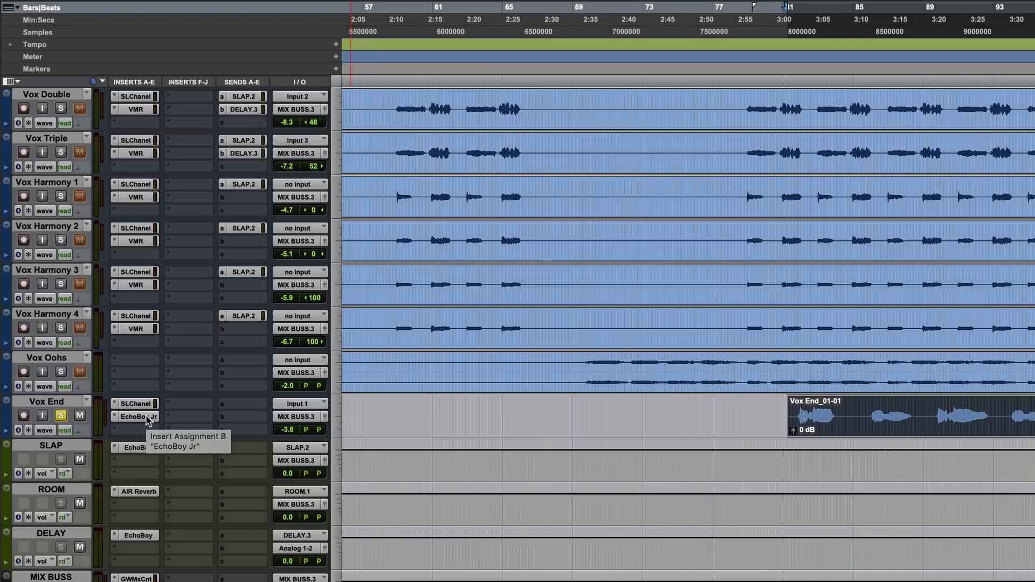
left_click(147, 416)
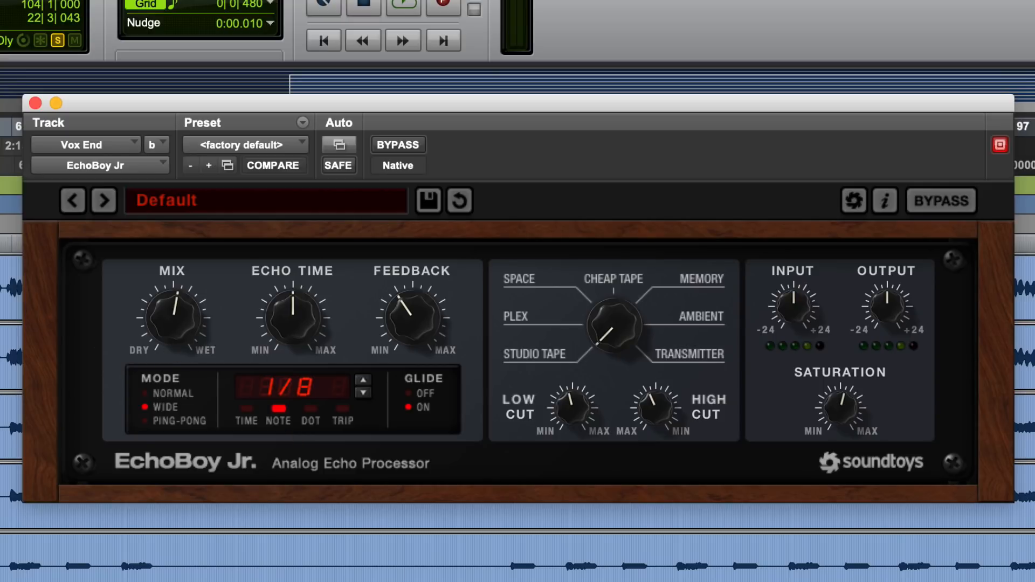
key("space")
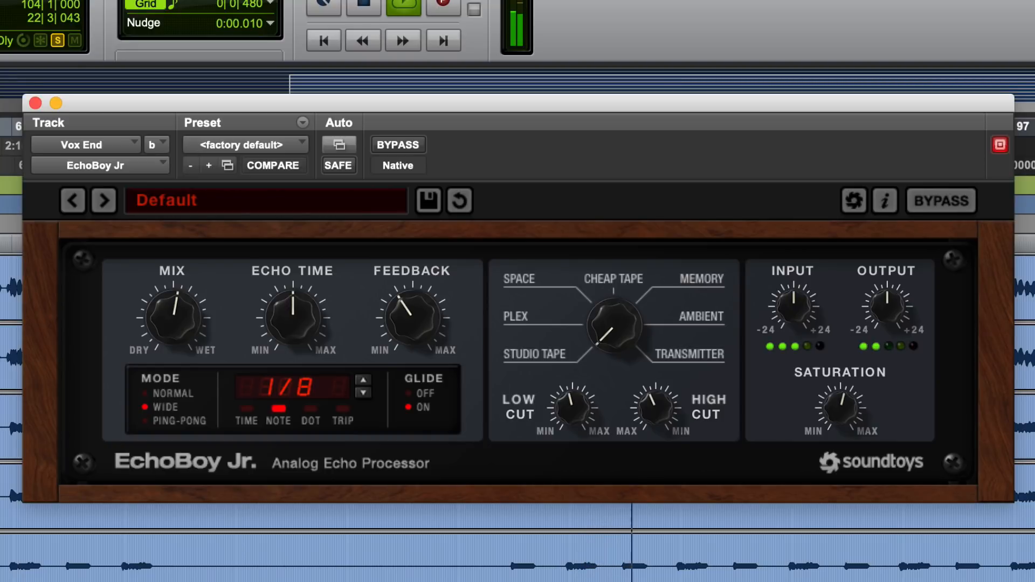
key("space")
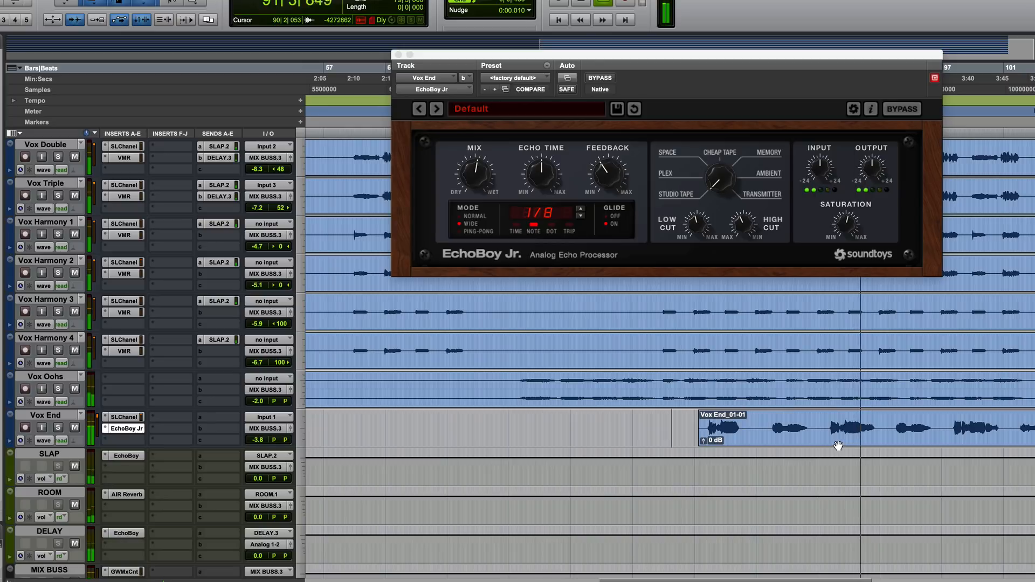
key("space")
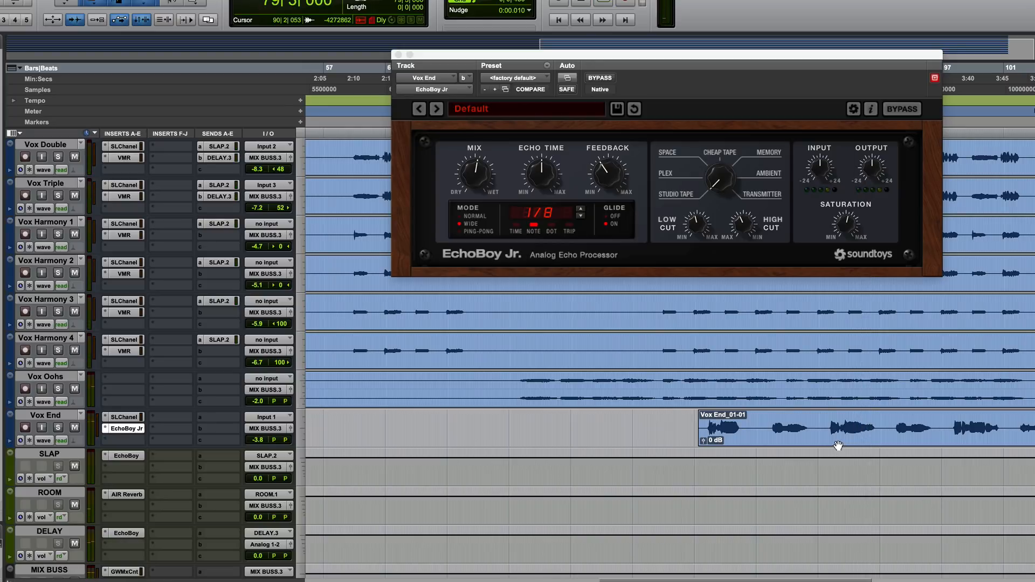
left_click(398, 54)
Step: Solo the Tambo track and audition it from bar 79
scroll(729, 325, "up", 5)
scroll(728, 325, "up", 15)
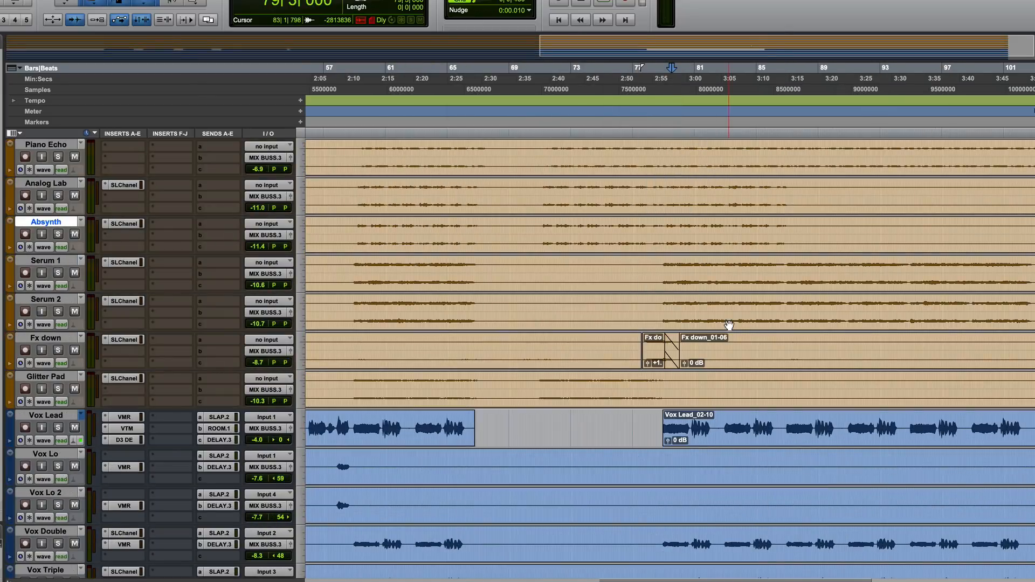
scroll(728, 325, "up", 3)
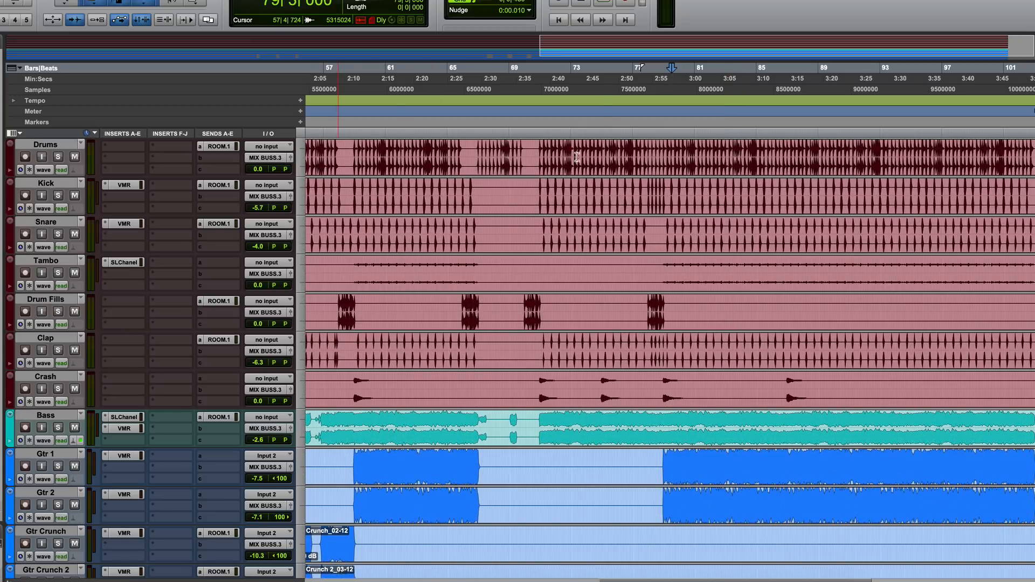
left_click(662, 266)
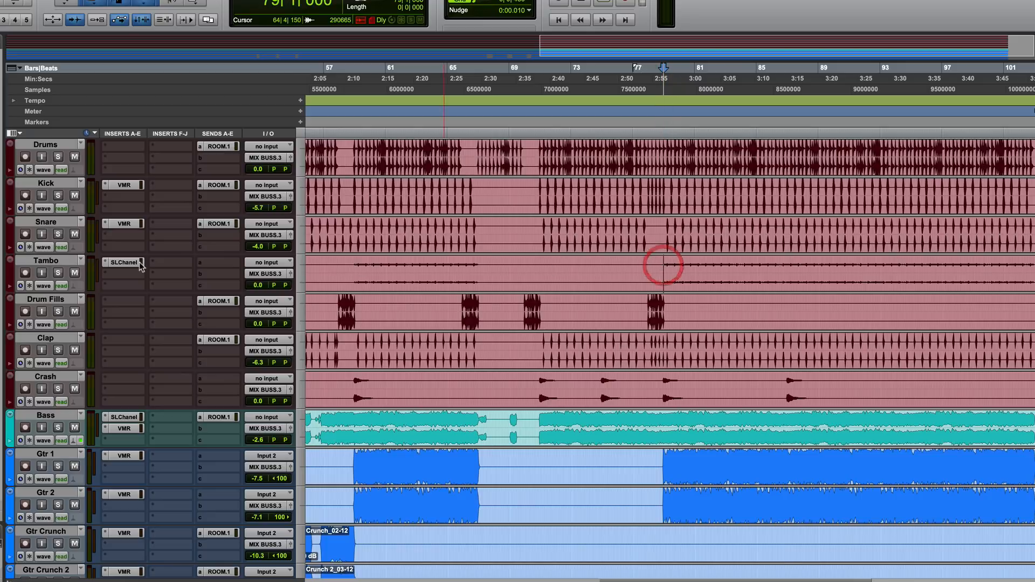
left_click(57, 273)
key("space")
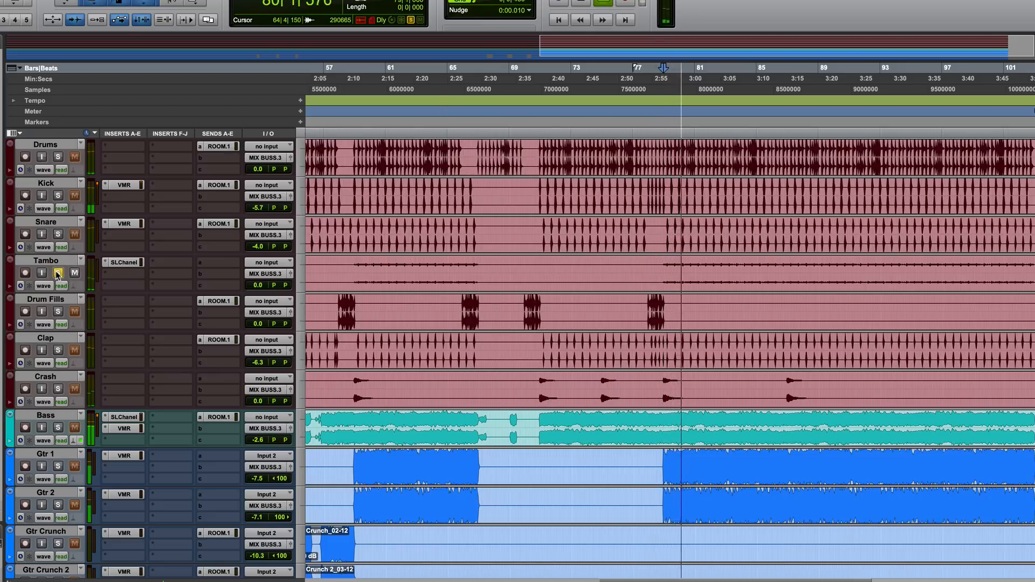
key("space")
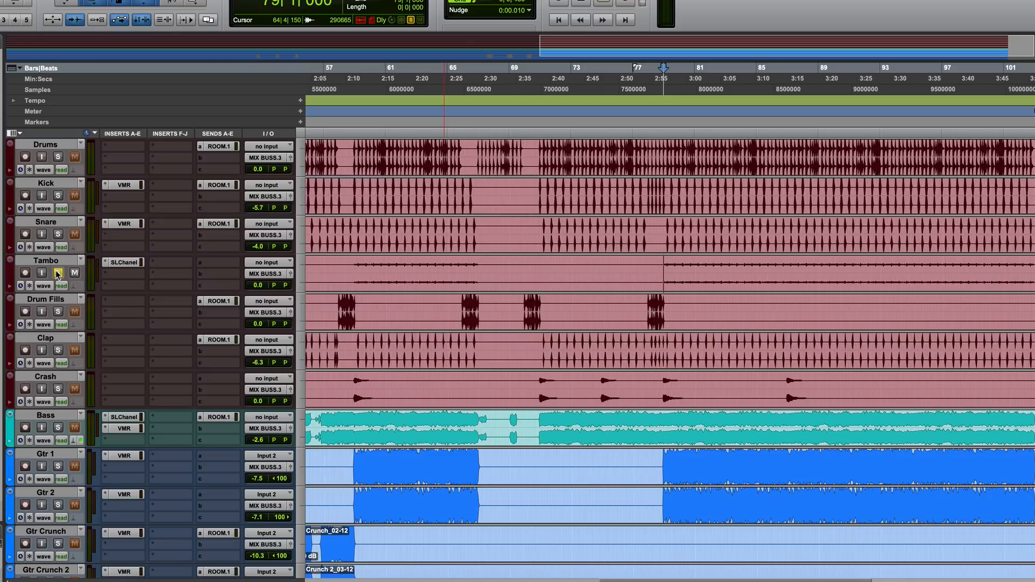
Step: Examine the HF band of the SSLChannel EQ on Tambo and close the plug-in
left_click(124, 262)
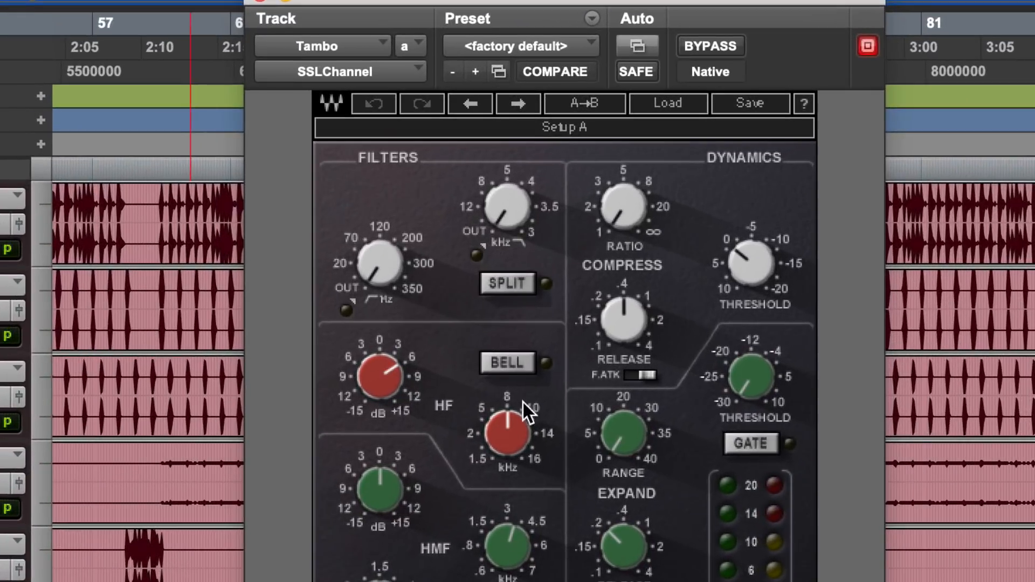
mouse_move(520, 428)
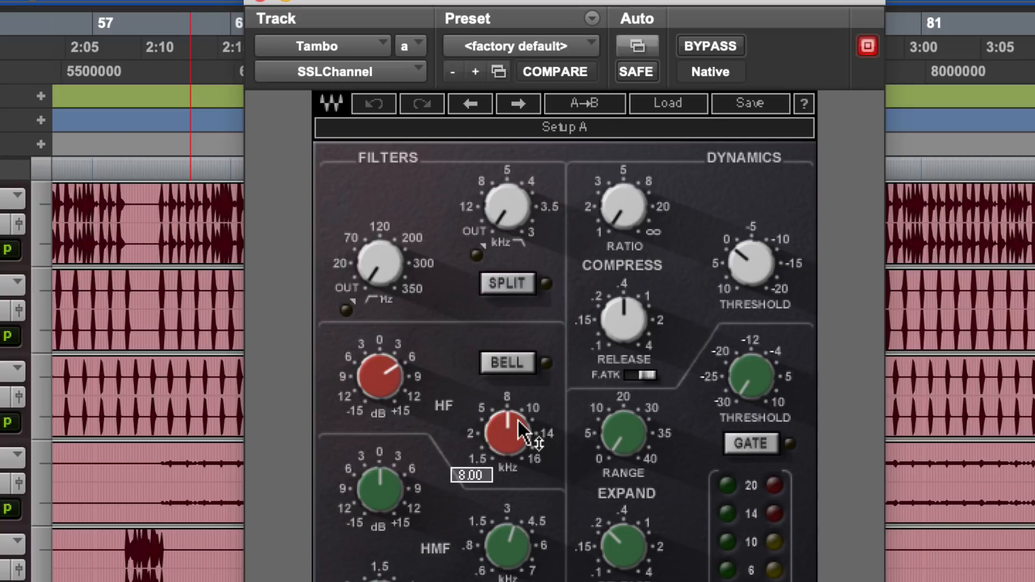
left_click(261, 6)
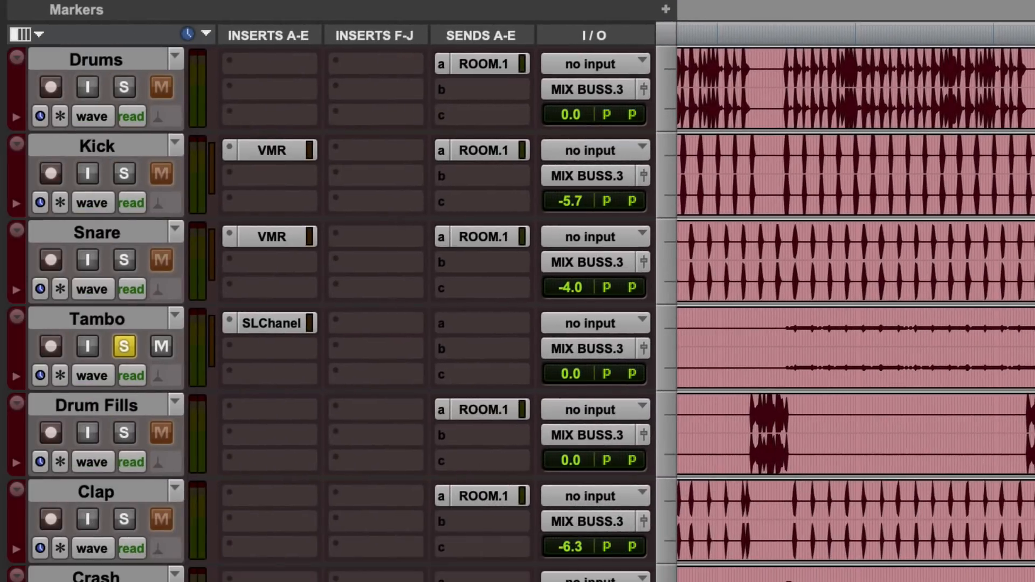
Step: Clear the Tambo solo and compare the full mix with Tambo muted and unmuted, stopping playback with it unmuted
left_click(130, 351)
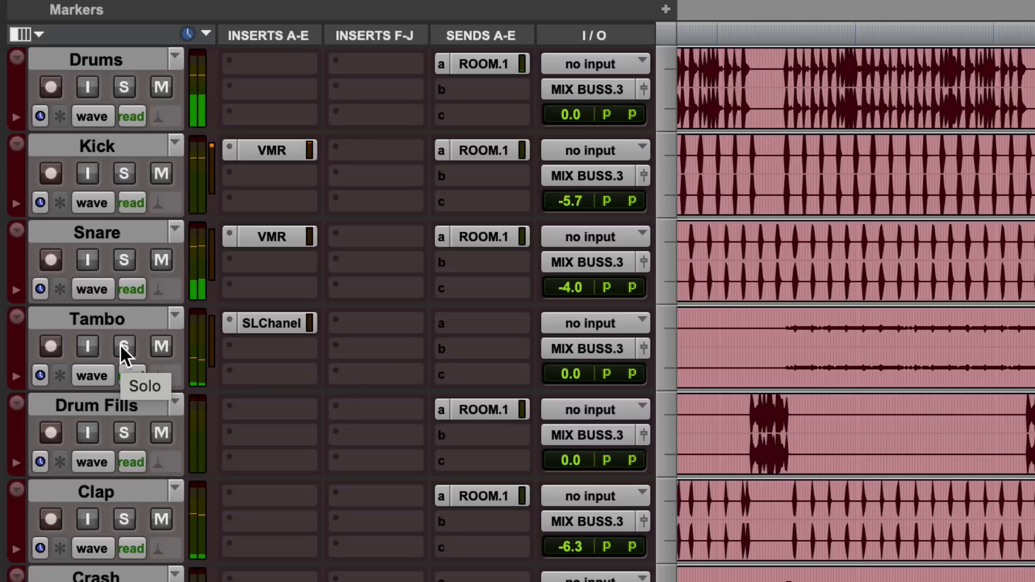
left_click(159, 346)
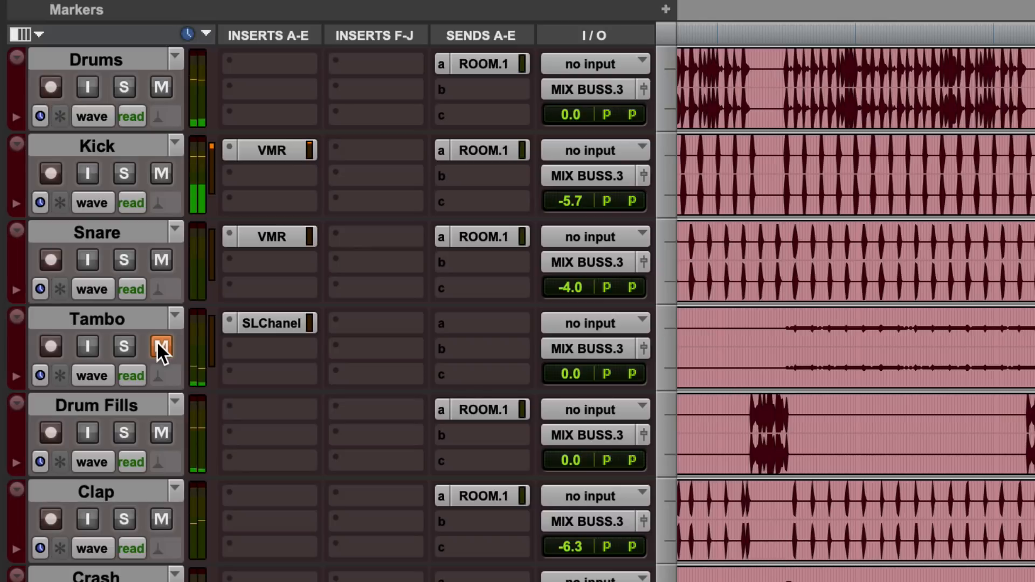
left_click(157, 343)
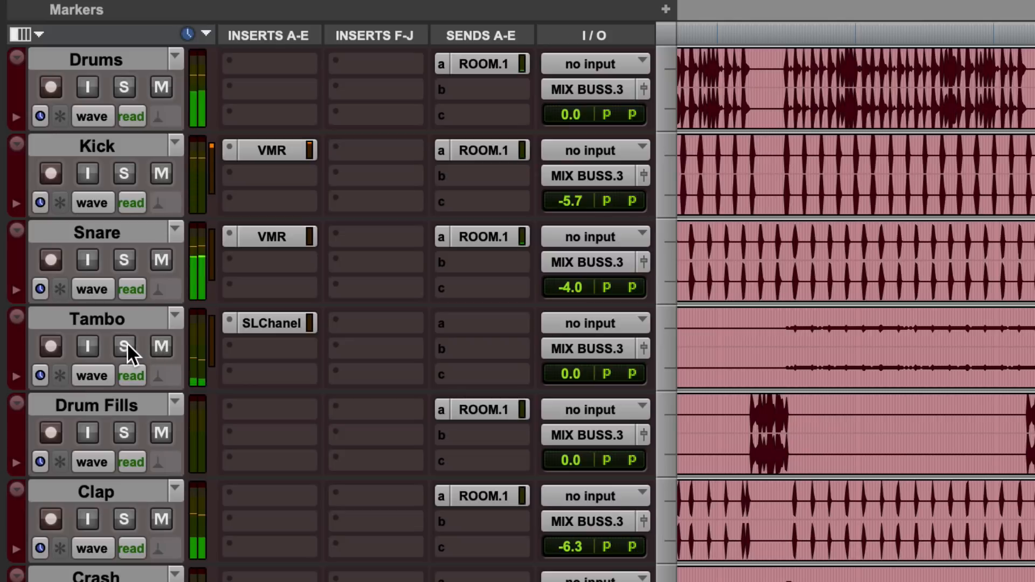
key("space")
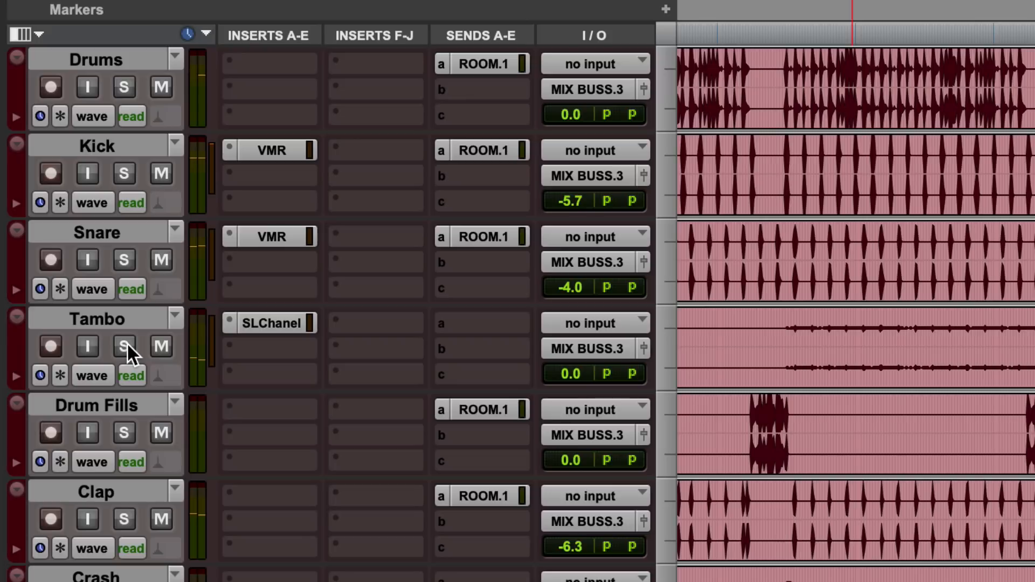